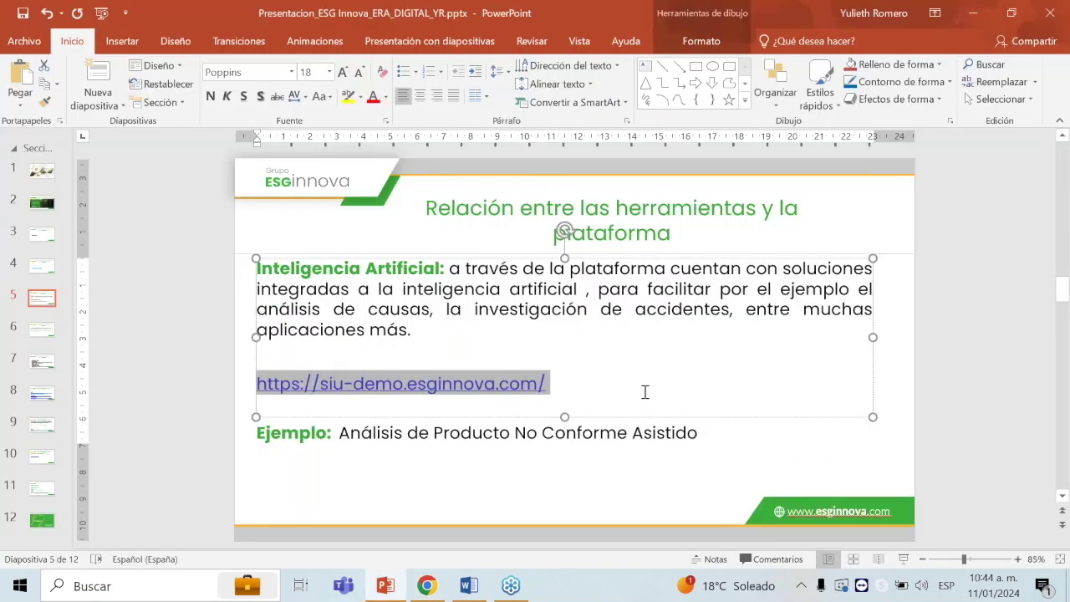
# Step: Sign in to ESGsuite and open Mejora Continua Asistida by searching 'asis' in the application finder
pyautogui.hotkey('alt', 'Tab')
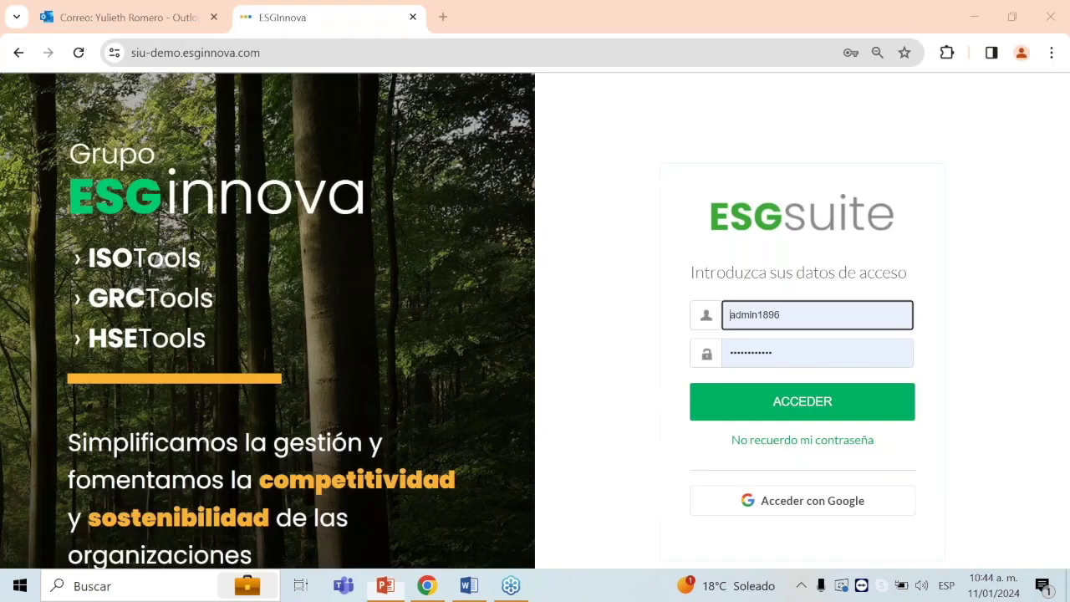
pyautogui.click(795, 415)
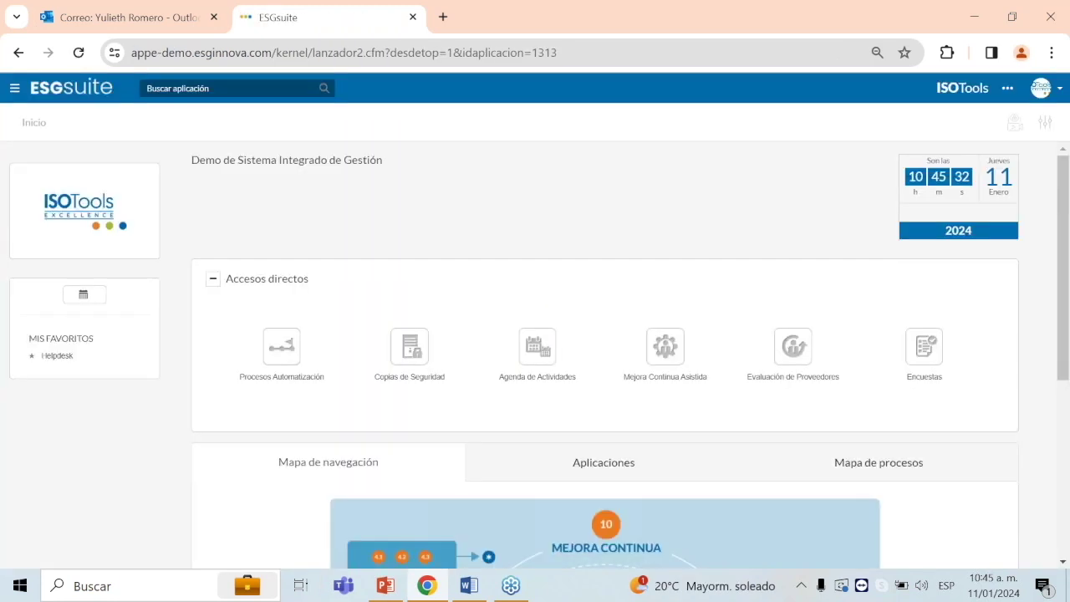
pyautogui.click(237, 89)
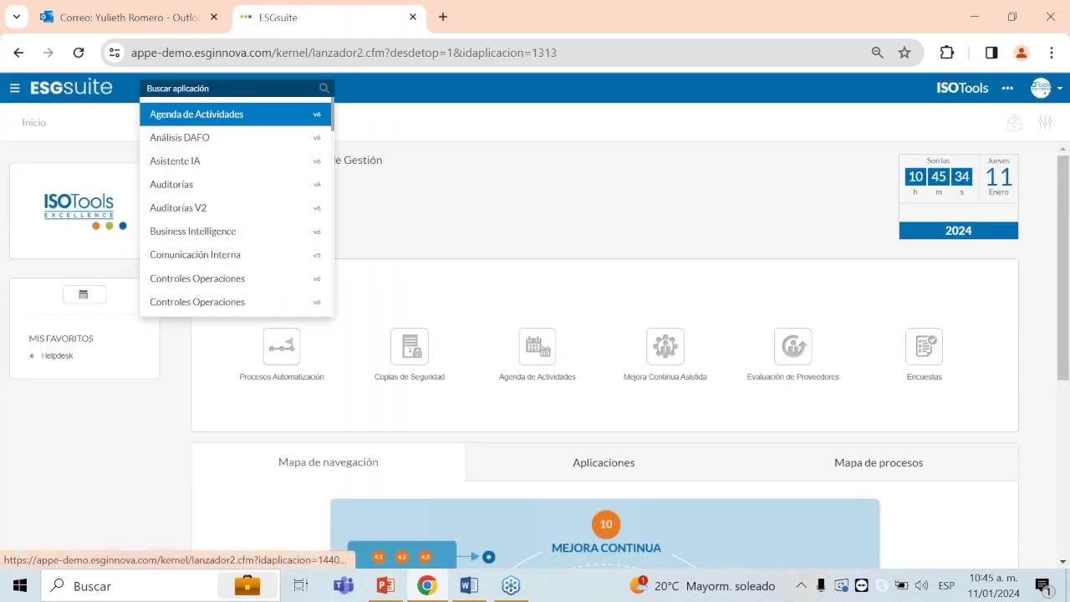
pyautogui.write('an')
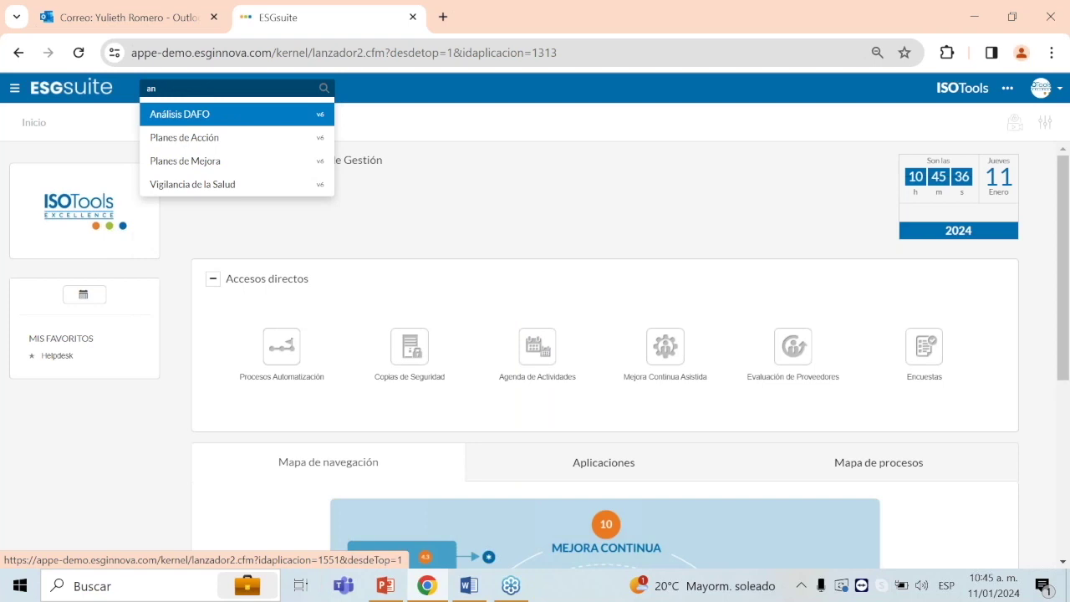
pyautogui.press('BackSpace')
pyautogui.write('sis')
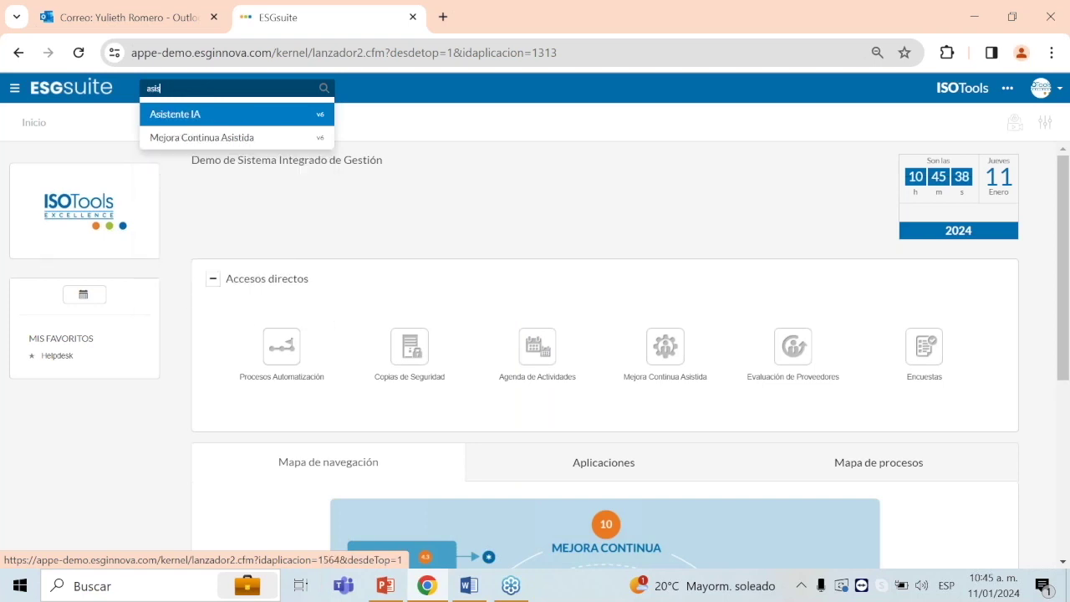
pyautogui.press('Down')
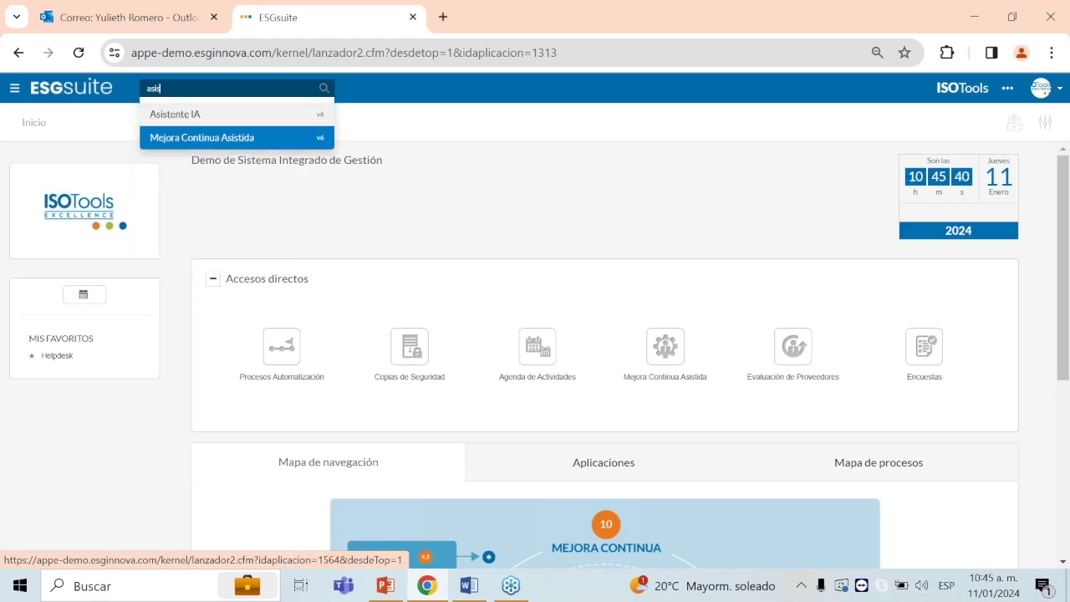
pyautogui.press('Return')
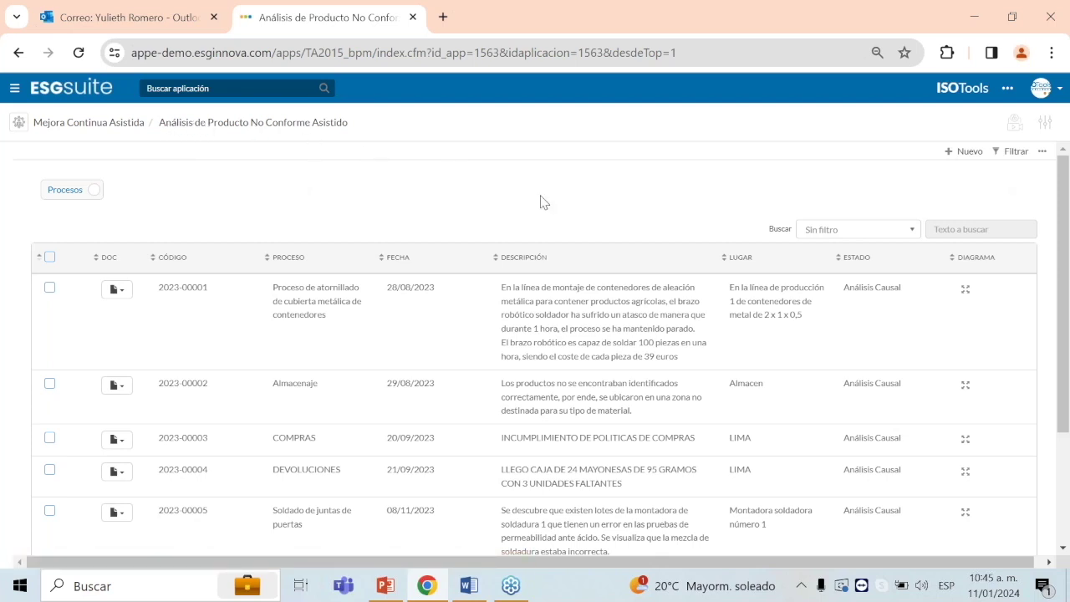
# Step: Create a new blank non-conformity analysis record with '+ Nuevo', then switch to the presentation
pyautogui.scroll(-1, 661, 215)
pyautogui.scroll(1, 676, 215)
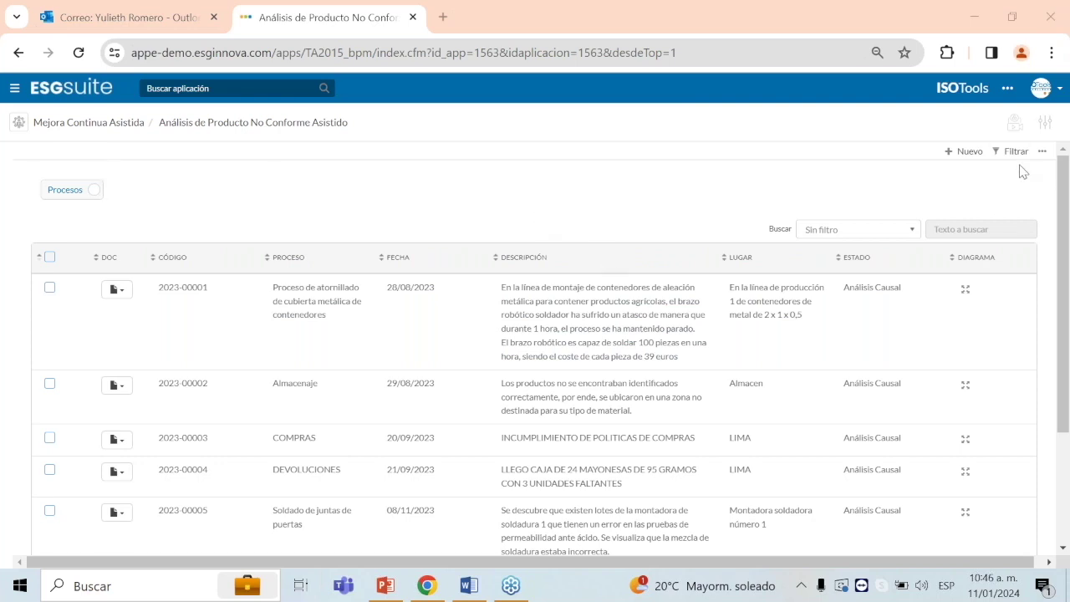
pyautogui.click(969, 153)
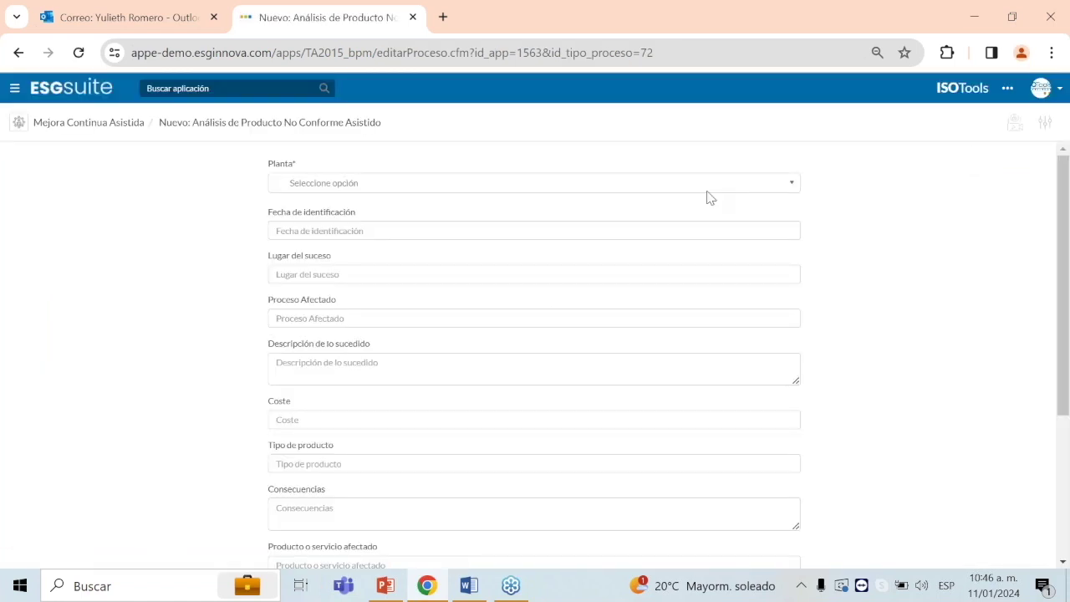
pyautogui.click(386, 586)
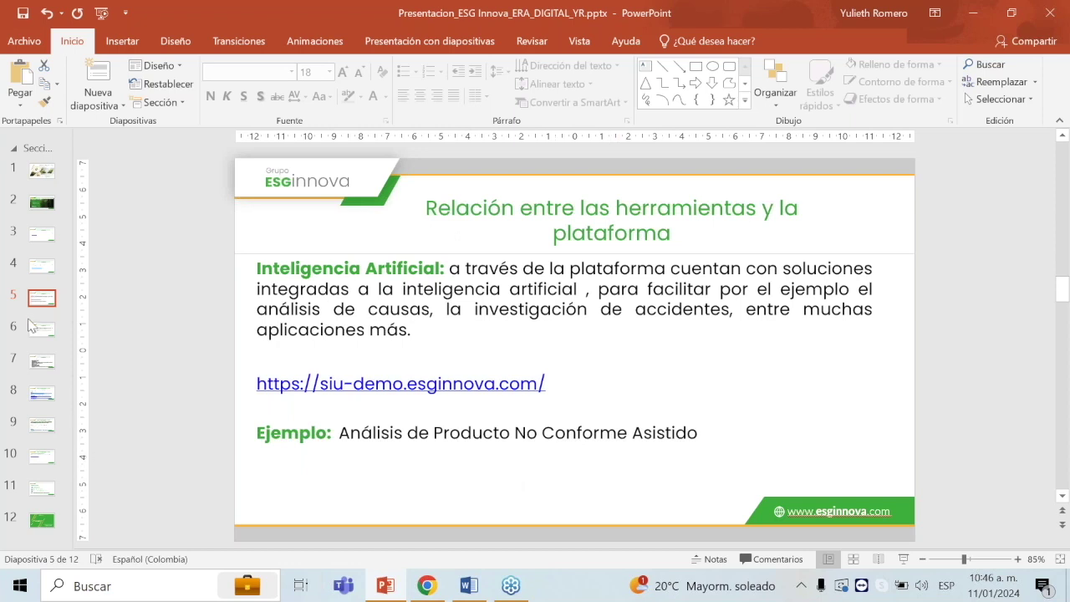
# Step: Show slide 7 'Datos para el análisis' in PowerPoint, then return to the form
pyautogui.scroll(-1, 459, 436)
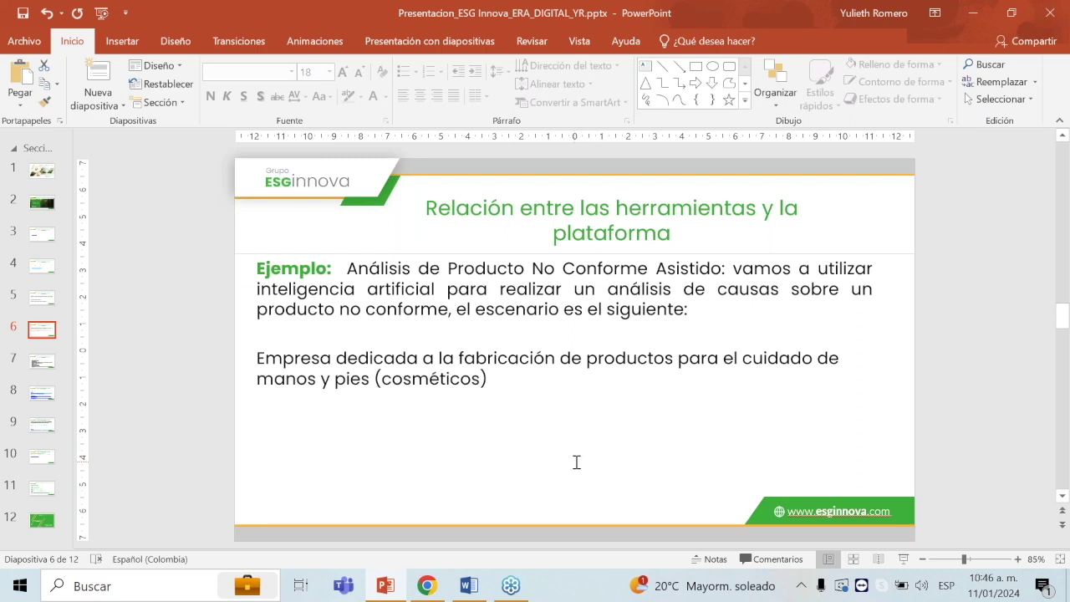
pyautogui.hotkey('alt', 'Tab')
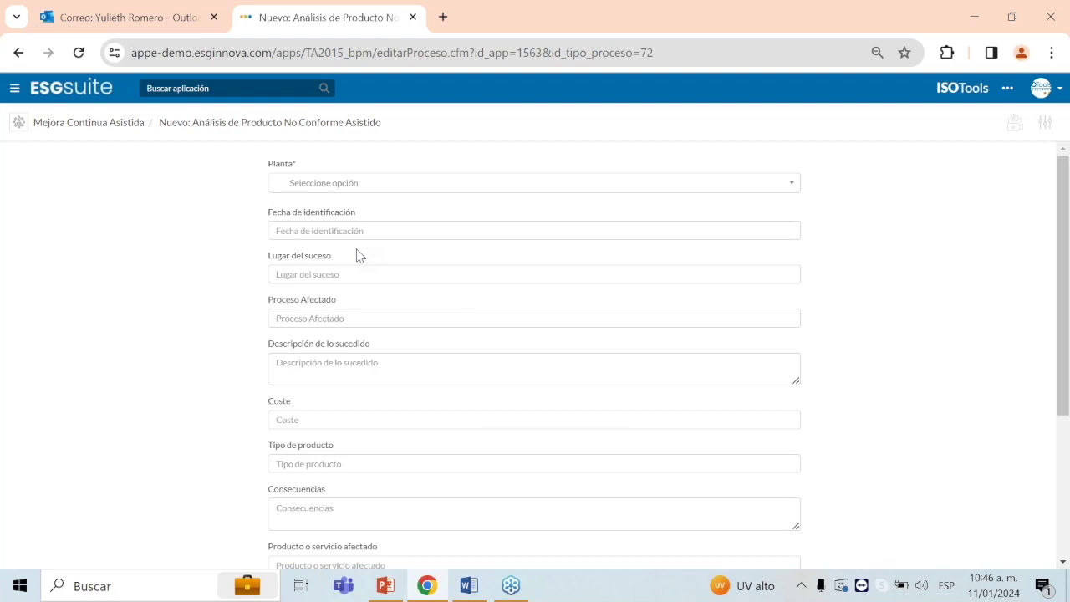
pyautogui.hotkey('alt', 'Tab')
pyautogui.click(42, 365)
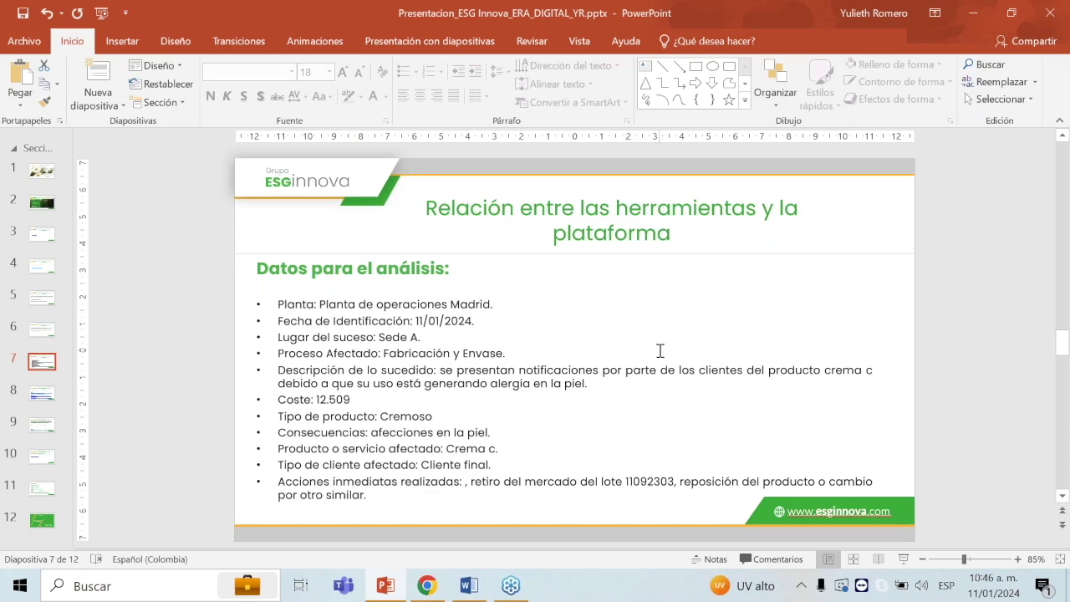
pyautogui.hotkey('alt', 'Tab')
# Step: Set the plant to Planta Operaciones Bogota and paste identification date 11/01/2024
pyautogui.click(414, 184)
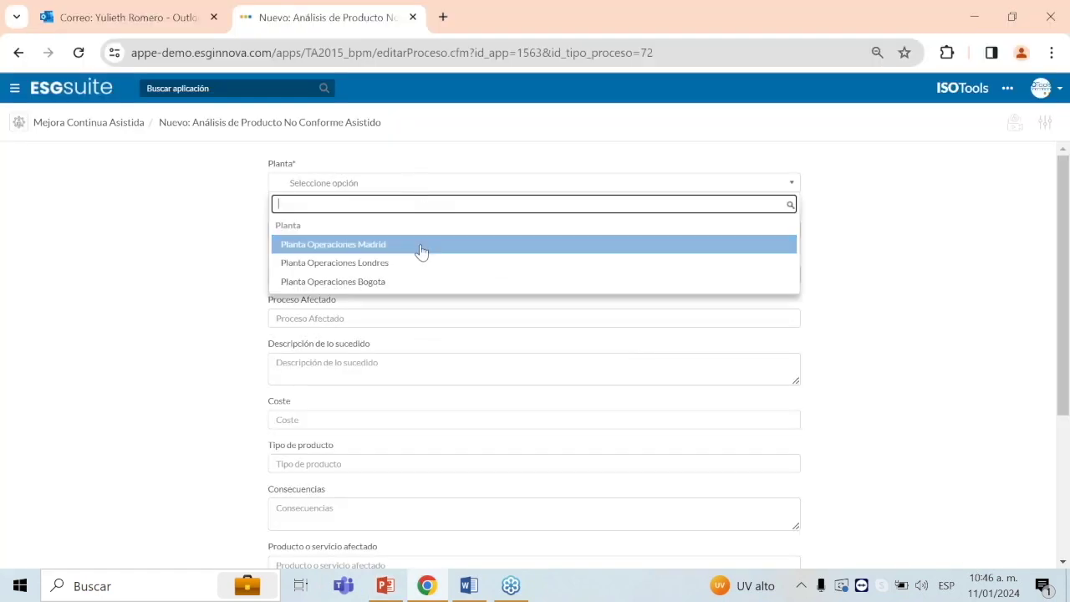
pyautogui.click(406, 282)
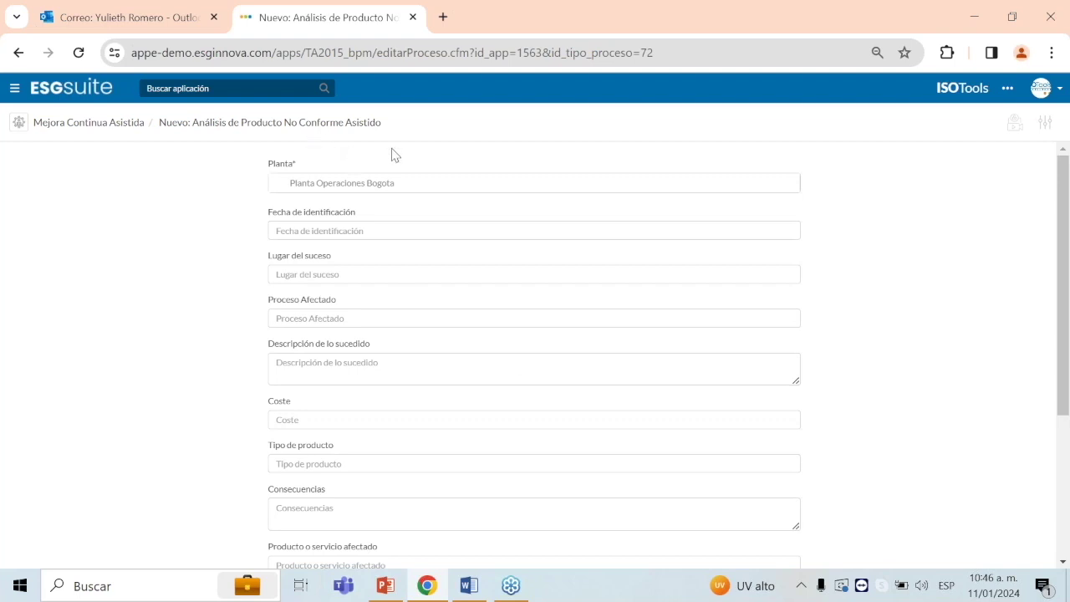
pyautogui.click(457, 183)
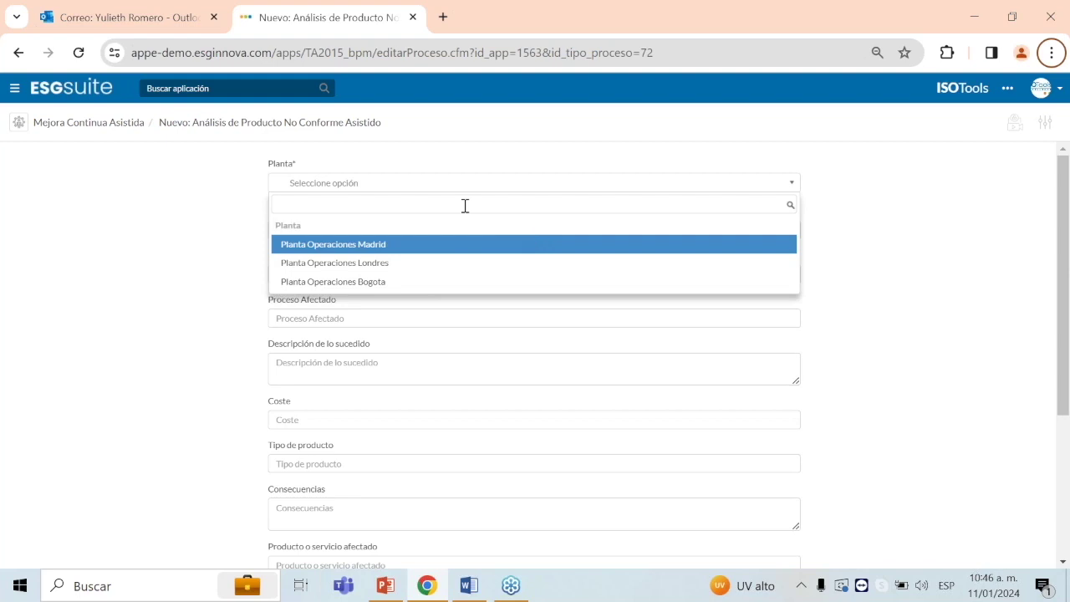
pyautogui.click(410, 283)
pyautogui.hotkey('alt', 'Tab')
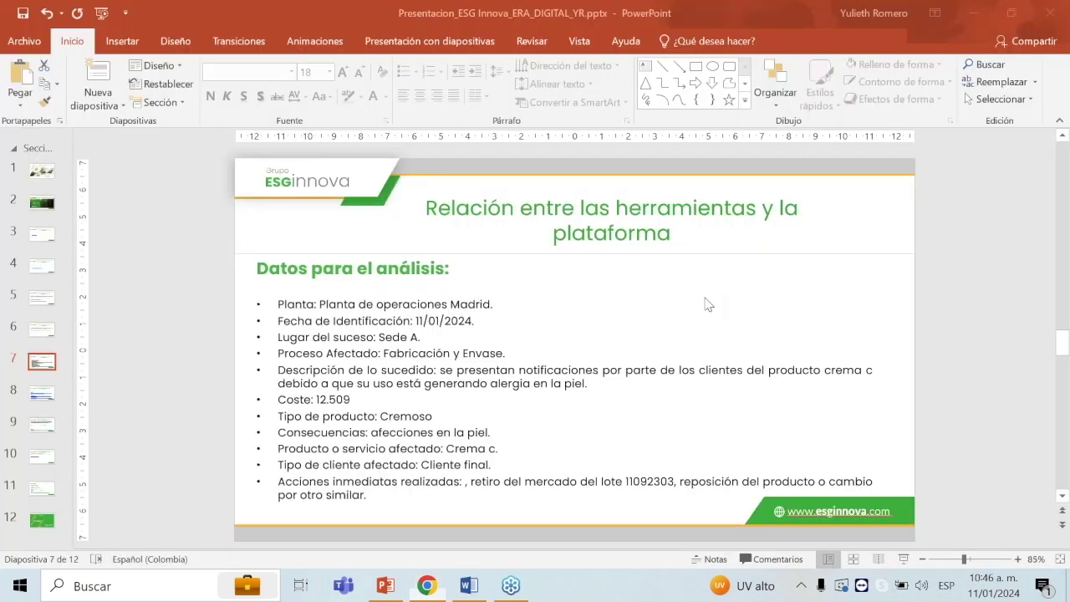
pyautogui.moveTo(477, 321); pyautogui.dragTo(425, 325)
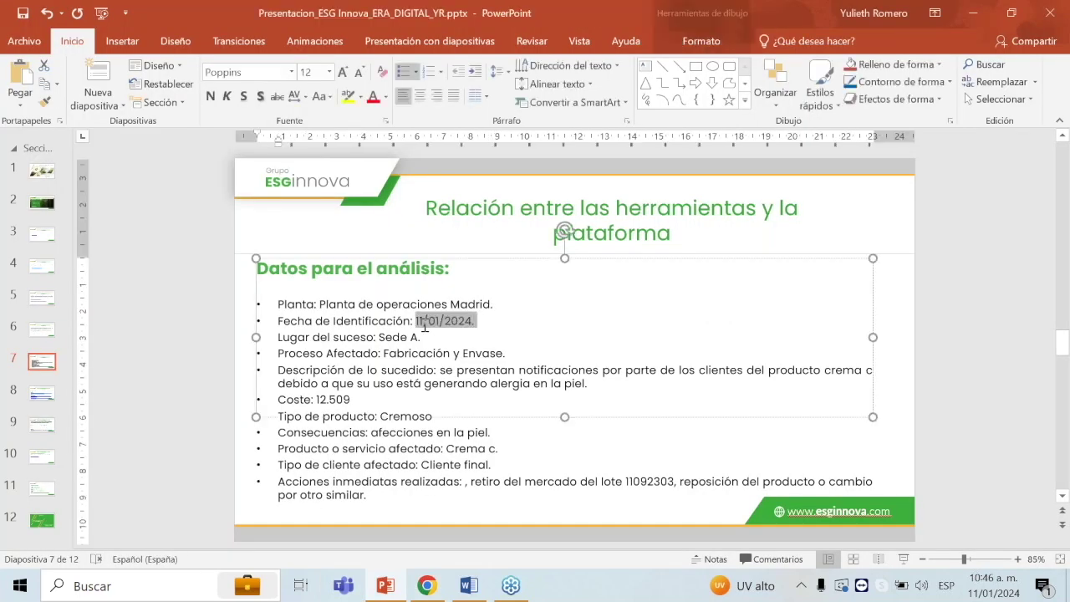
pyautogui.hotkey('ctrl', 'c')
pyautogui.hotkey('alt', 'Tab')
pyautogui.click(432, 231)
pyautogui.hotkey('ctrl', 'v')
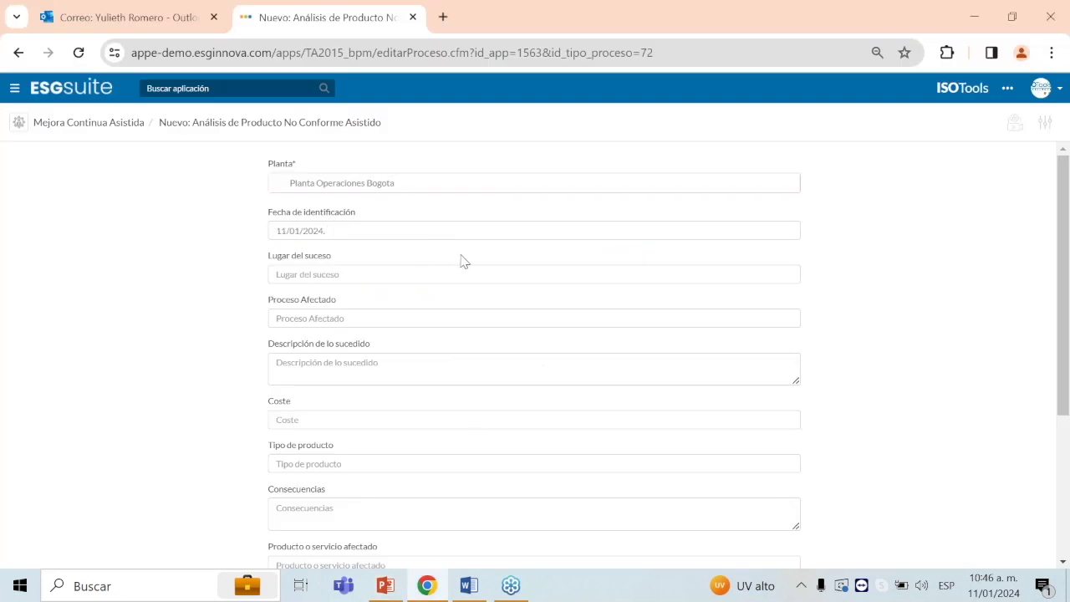
# Step: Fill the event location 'Sede A.' and affected process 'Fabricación y Envase.' from the slide
pyautogui.hotkey('alt', 'Tab')
pyautogui.moveTo(423, 337); pyautogui.dragTo(389, 334)
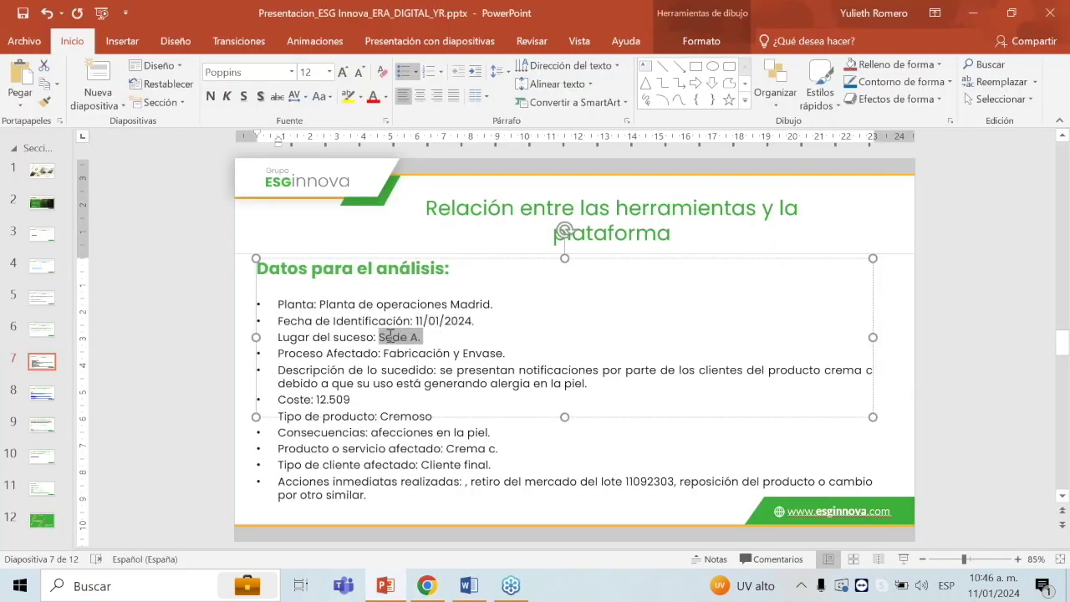
pyautogui.hotkey('alt', 'Tab')
pyautogui.hotkey('ctrl', 'v')
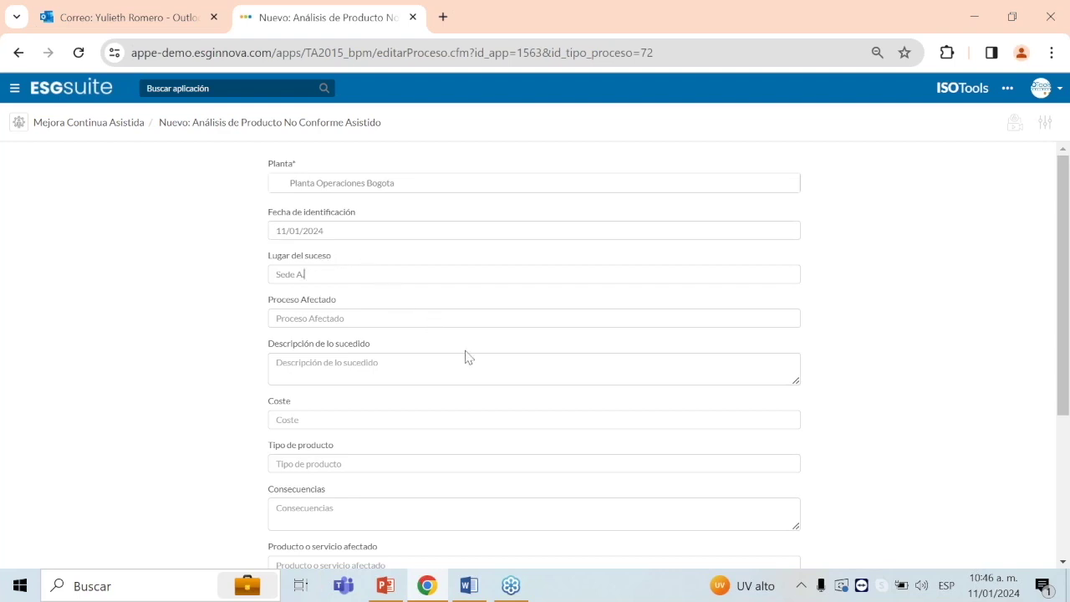
pyautogui.hotkey('alt', 'Tab')
pyautogui.moveTo(530, 352); pyautogui.dragTo(386, 355)
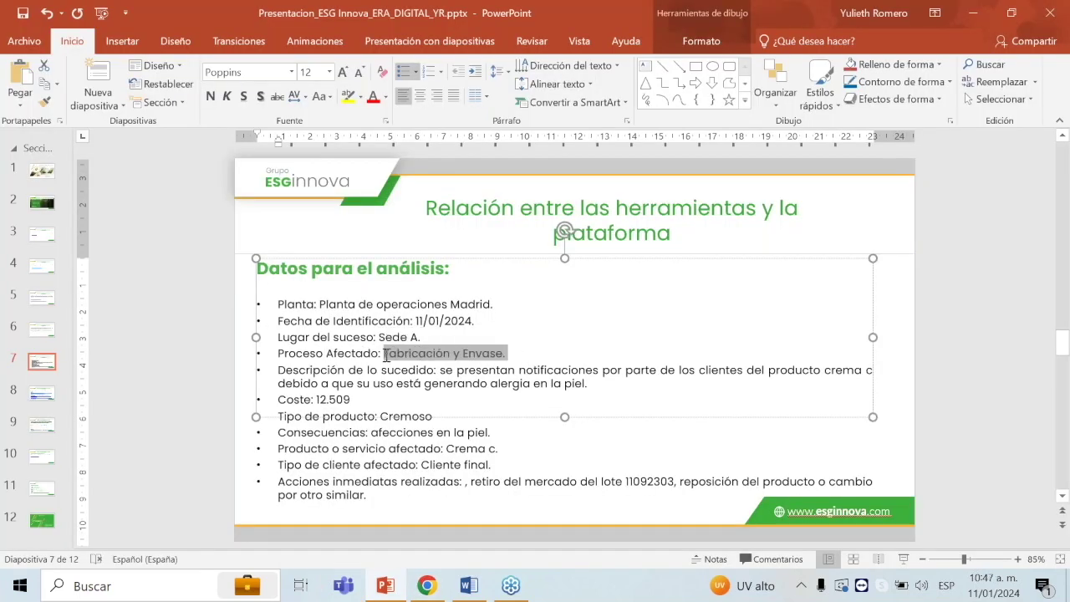
pyautogui.hotkey('alt', 'Tab')
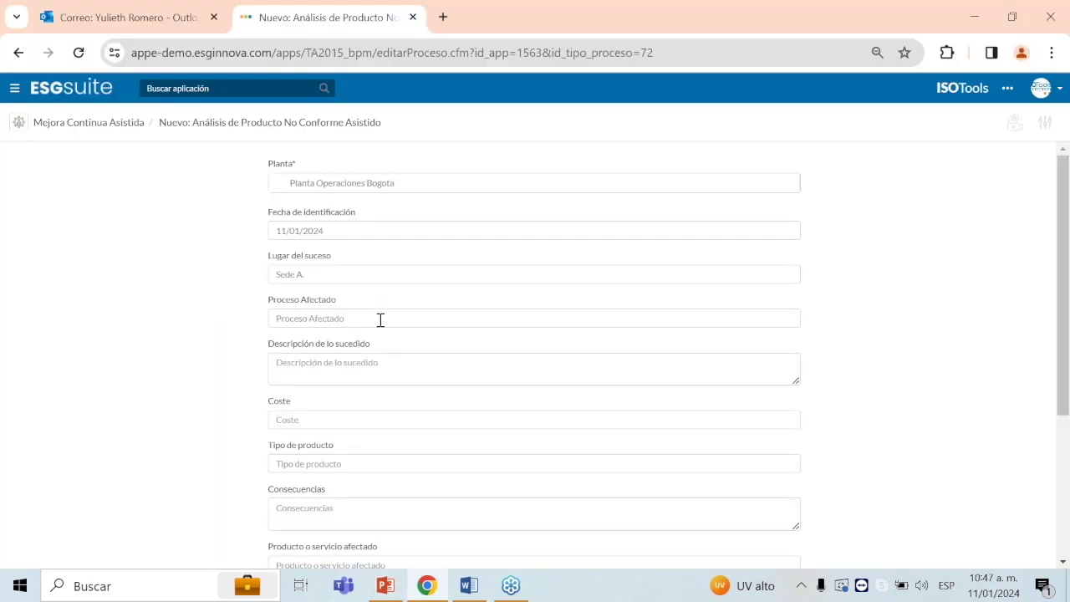
pyautogui.hotkey('ctrl', 'v')
# Step: Copy the slide's incident description sentence into Descripción de lo sucedido
pyautogui.hotkey('alt', 'Tab')
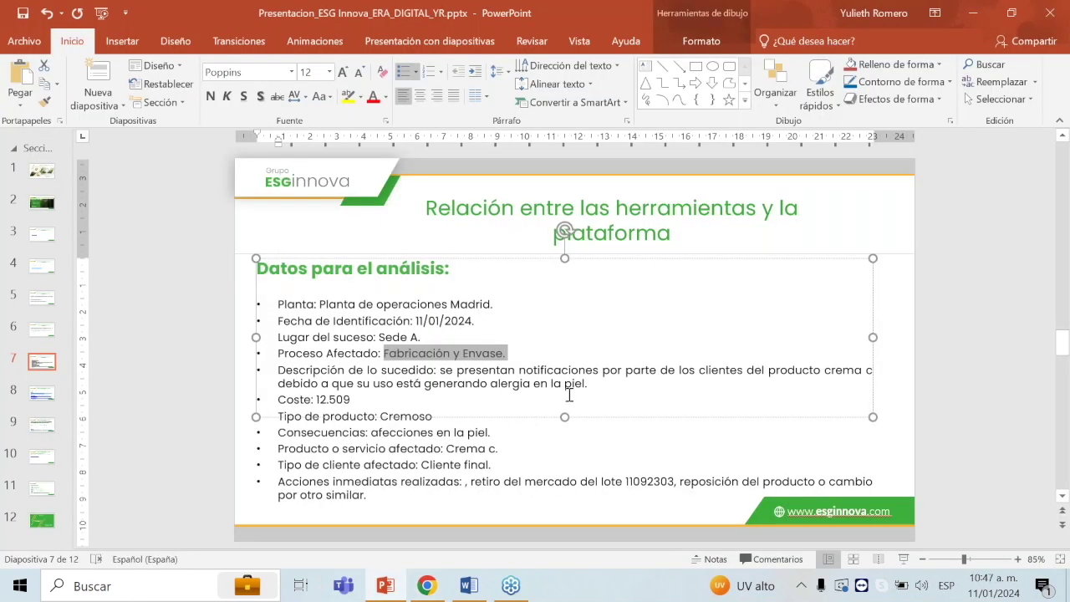
pyautogui.click(503, 397)
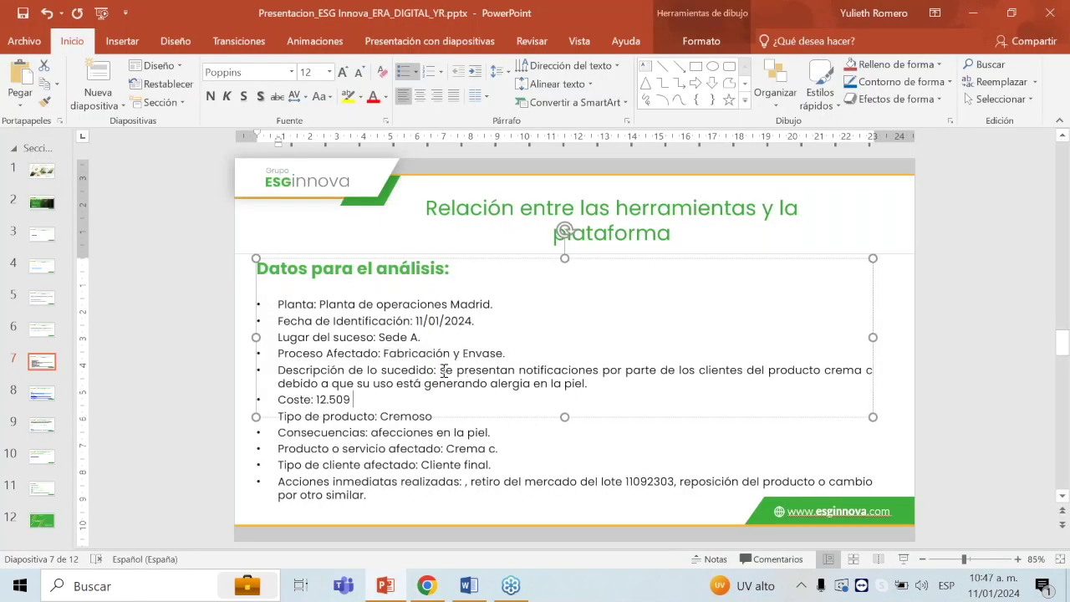
pyautogui.moveTo(461, 381); pyautogui.dragTo(594, 383)
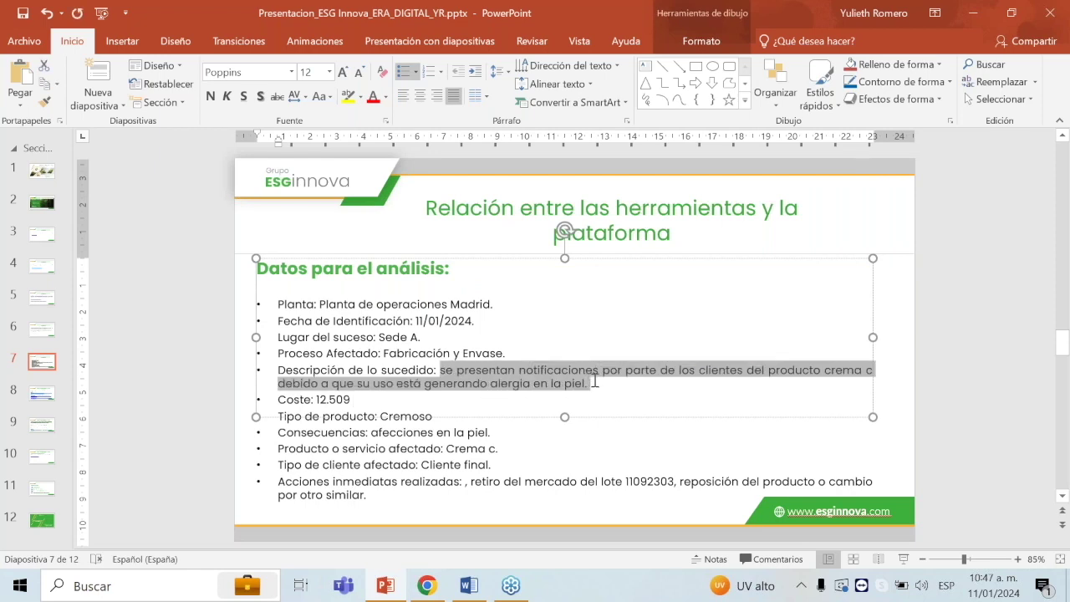
pyautogui.hotkey('alt', 'Tab')
pyautogui.click(453, 381)
pyautogui.hotkey('ctrl', 'v')
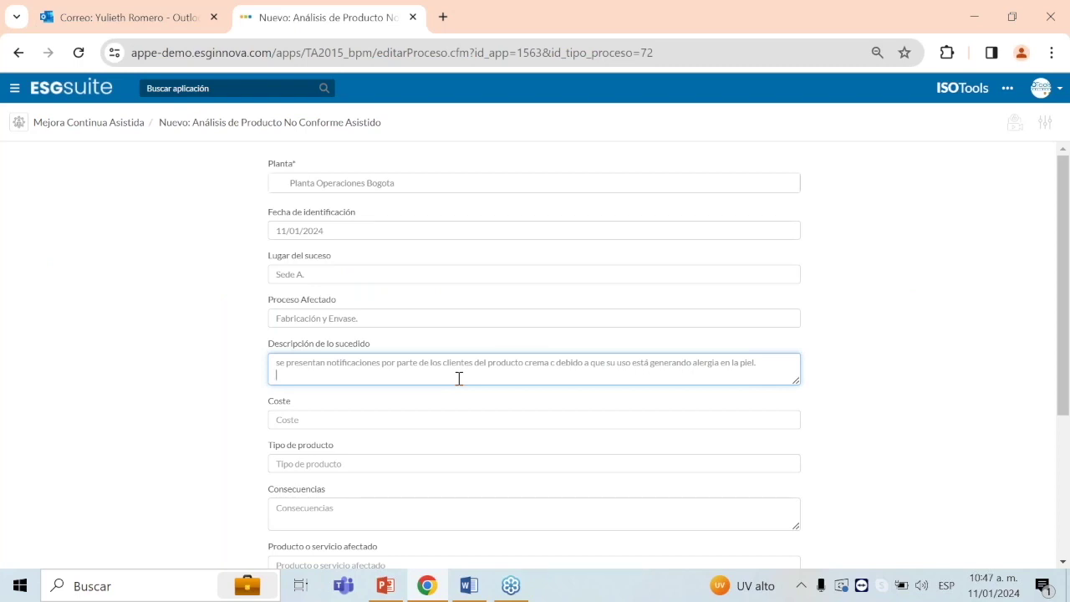
# Step: Enter the cost 12.509 in the Coste field
pyautogui.hotkey('alt', 'Tab')
pyautogui.moveTo(372, 401); pyautogui.dragTo(325, 404)
pyautogui.hotkey('ctrl', 'c')
pyautogui.hotkey('alt', 'Tab')
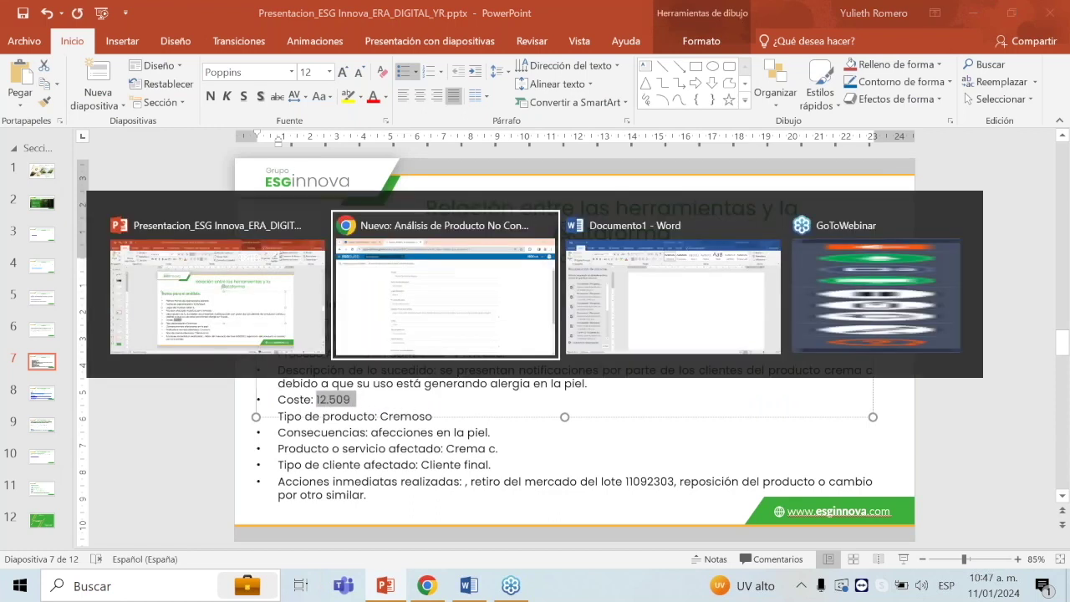
pyautogui.click(356, 414)
pyautogui.hotkey('ctrl', 'v')
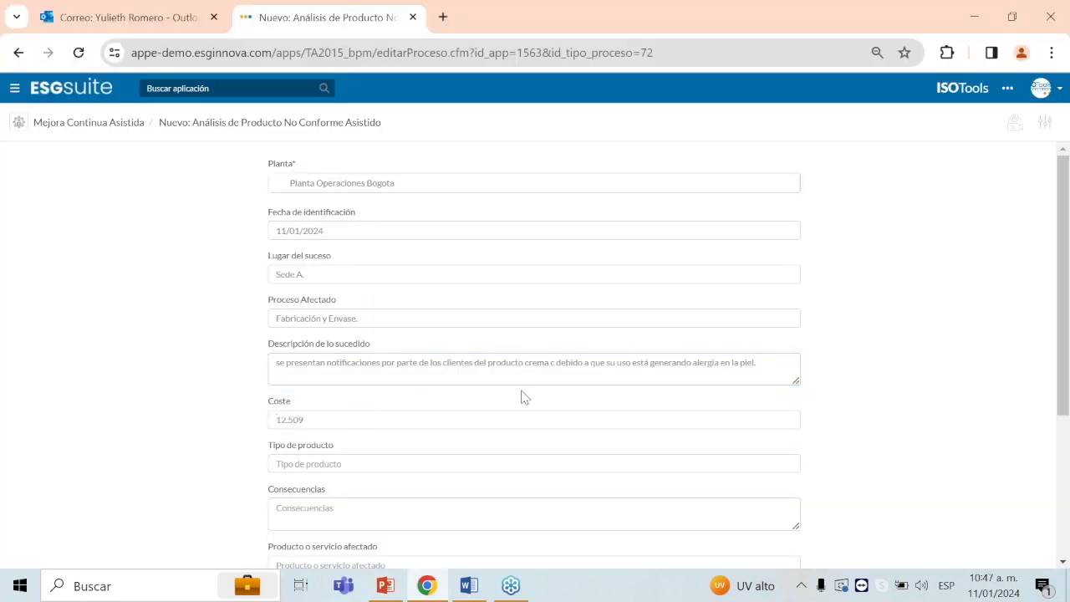
pyautogui.scroll(-2, 586, 398)
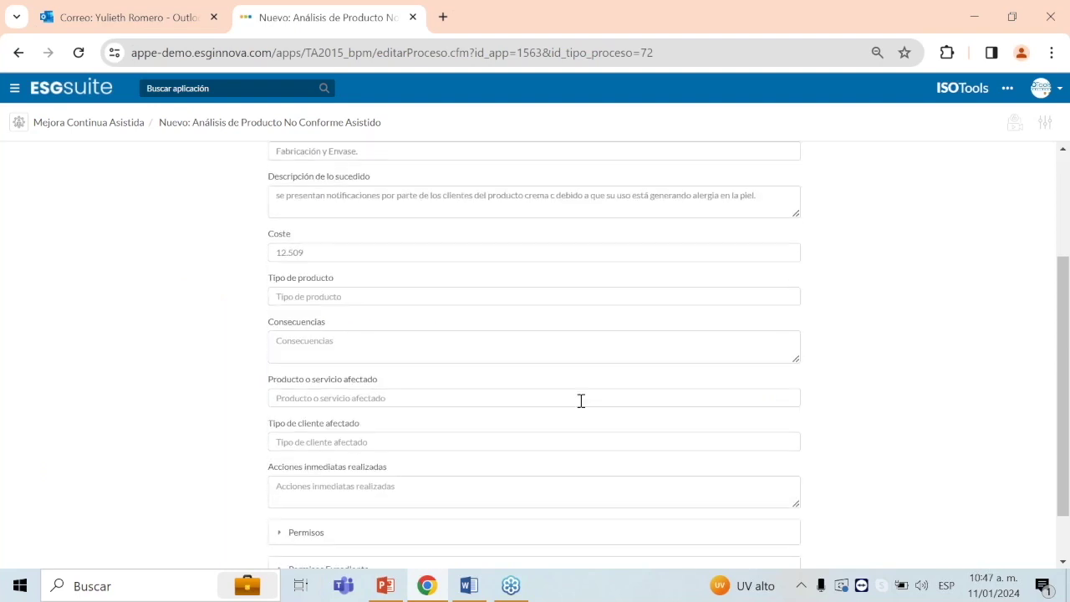
# Step: Fill Tipo de producto with 'Cremoso' copied from the slide
pyautogui.hotkey('alt', 'Tab')
pyautogui.moveTo(426, 418); pyautogui.dragTo(442, 418)
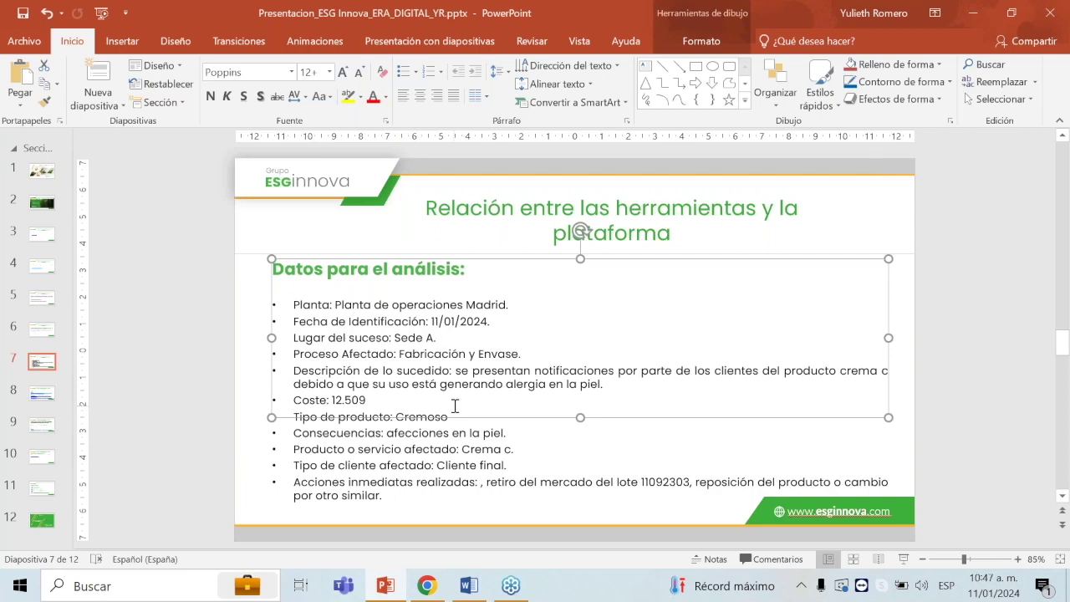
pyautogui.click(455, 405)
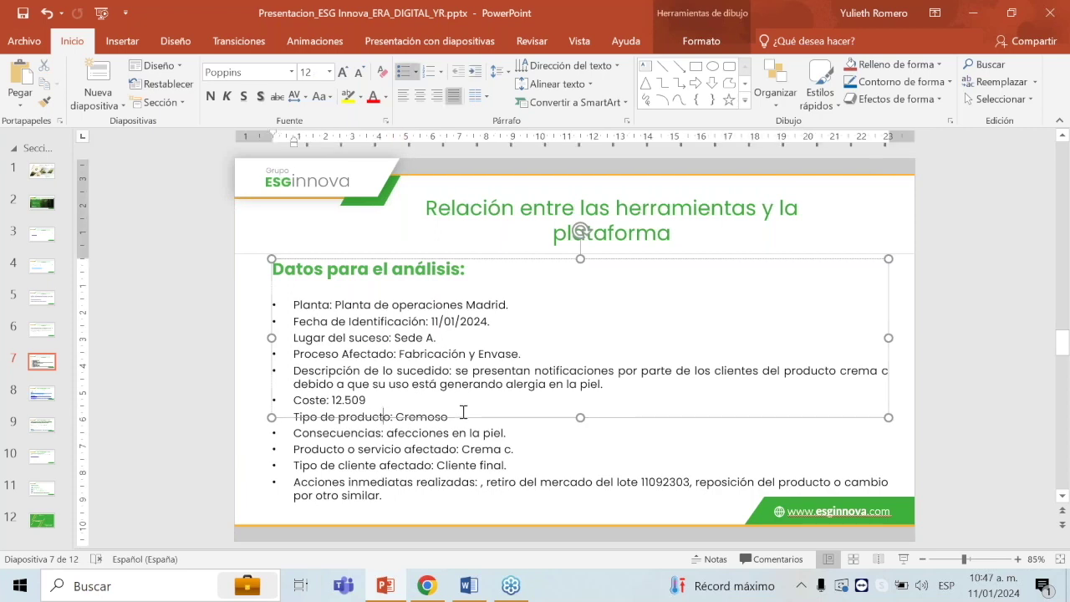
pyautogui.hotkey('shift', 'Right')
pyautogui.hotkey('shift', 'Right')
pyautogui.hotkey('shift', 'Right')
pyautogui.hotkey('shift', 'Right')
pyautogui.hotkey('shift', 'Right')
pyautogui.hotkey('shift', 'Right')
pyautogui.hotkey('shift', 'Right')
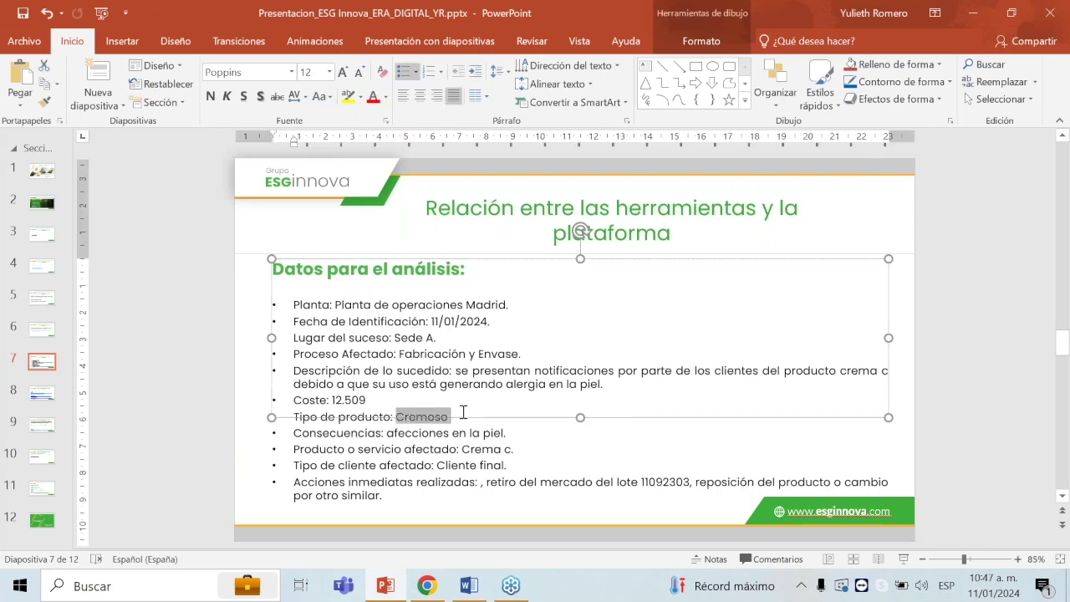
pyautogui.hotkey('ctrl', 'c')
pyautogui.hotkey('alt', 'Tab')
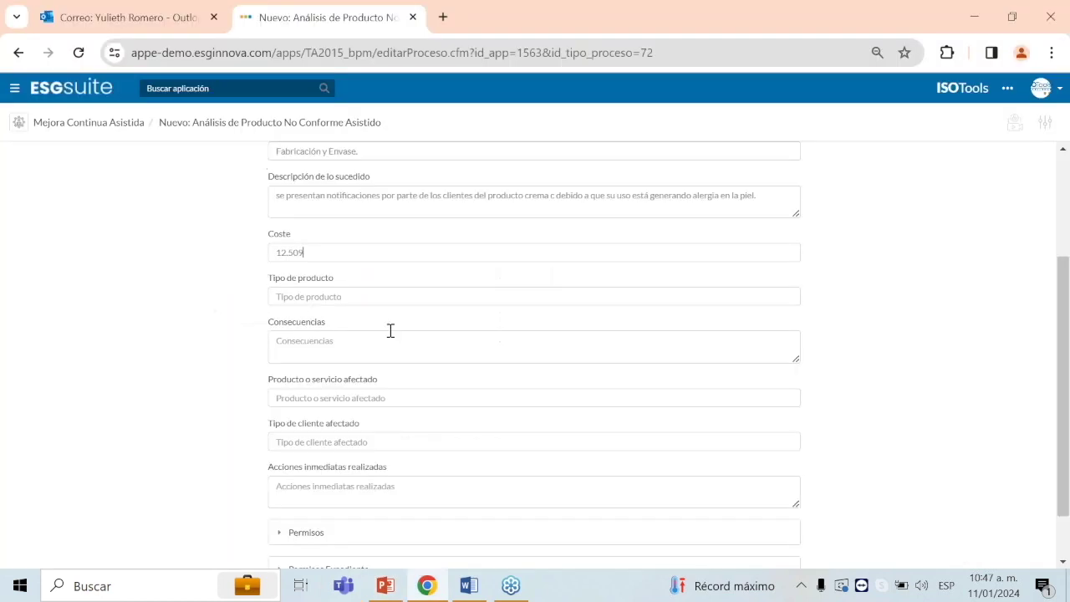
pyautogui.hotkey('ctrl', 'v')
# Step: Fill Consecuencias with 'afecciones en la piel'
pyautogui.hotkey('alt', 'Tab')
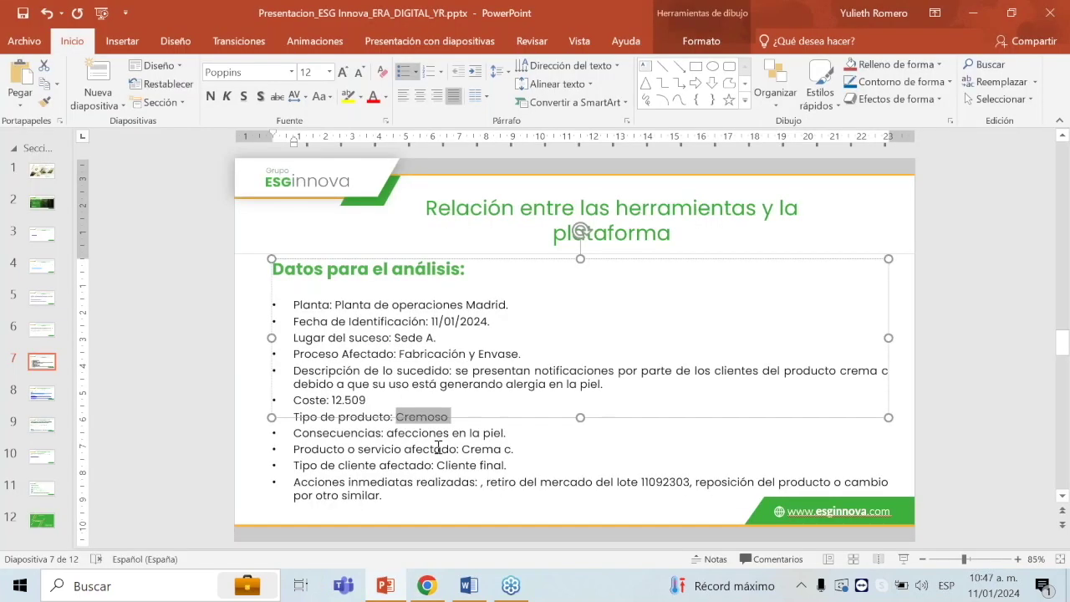
pyautogui.click(456, 433)
pyautogui.doubleClick(456, 433)
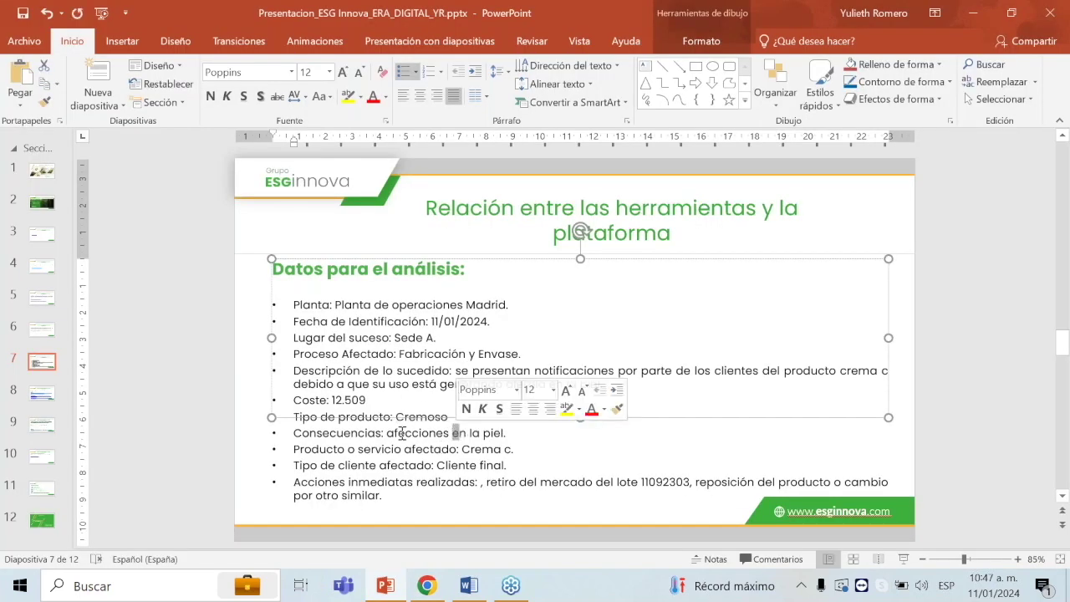
pyautogui.doubleClick(385, 433)
pyautogui.moveTo(424, 432); pyautogui.dragTo(498, 432)
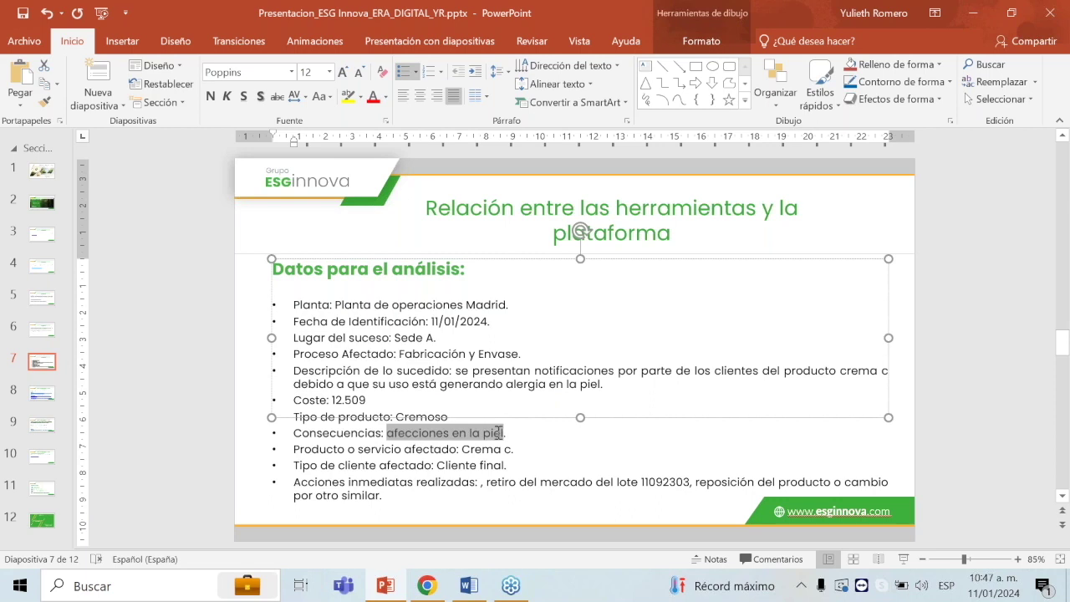
pyautogui.hotkey('ctrl', 'c')
pyautogui.hotkey('alt', 'Tab')
pyautogui.click(431, 352)
pyautogui.hotkey('ctrl', 'v')
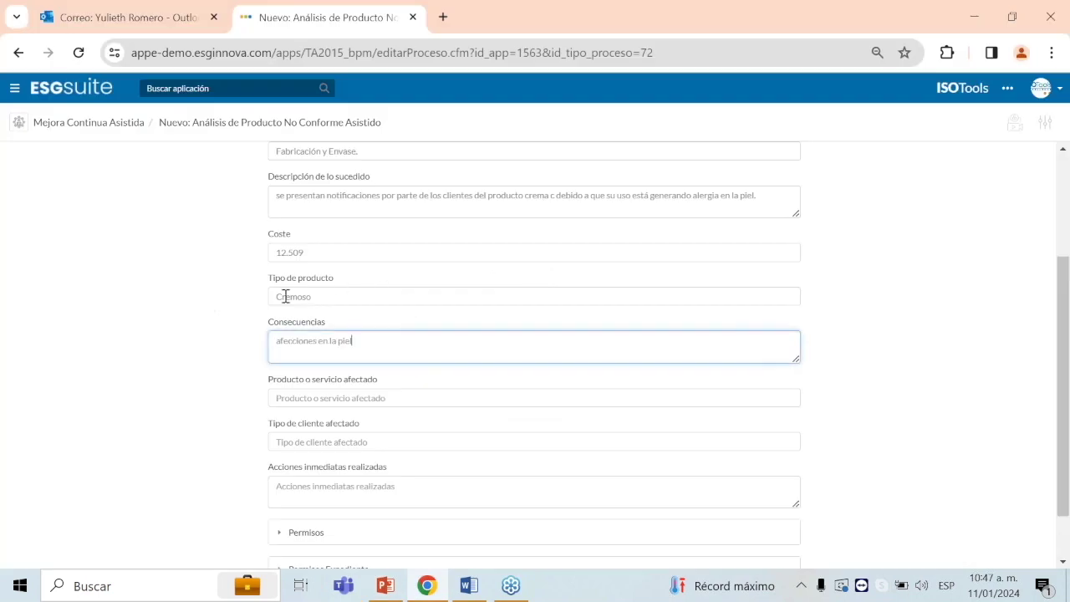
pyautogui.scroll(-1, 493, 373)
# Step: Set the affected product or service to 'Crema c.'
pyautogui.hotkey('alt', 'Tab')
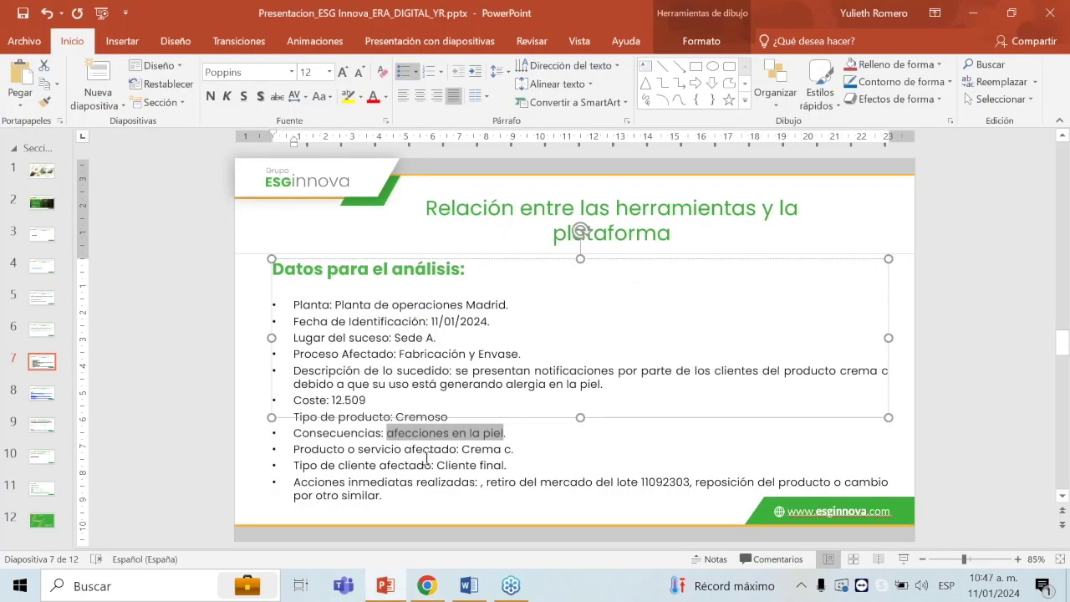
pyautogui.moveTo(463, 449); pyautogui.dragTo(514, 449)
pyautogui.hotkey('ctrl', 'c')
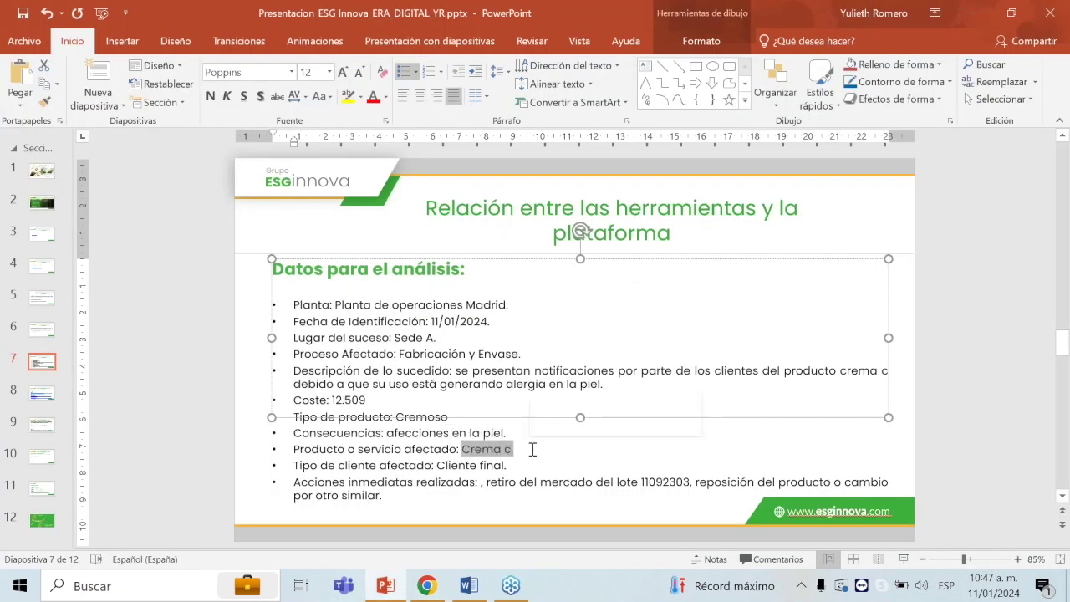
pyautogui.hotkey('alt', 'Tab')
pyautogui.click(381, 334)
pyautogui.hotkey('ctrl', 'v')
# Step: Set the affected client type to 'Cliente final.'
pyautogui.hotkey('alt', 'Tab')
pyautogui.moveTo(436, 466); pyautogui.dragTo(437, 466)
pyautogui.hotkey('ctrl', 'c')
pyautogui.hotkey('alt', 'Tab')
pyautogui.hotkey('ctrl', 'c')
pyautogui.hotkey('alt', 'Tab')
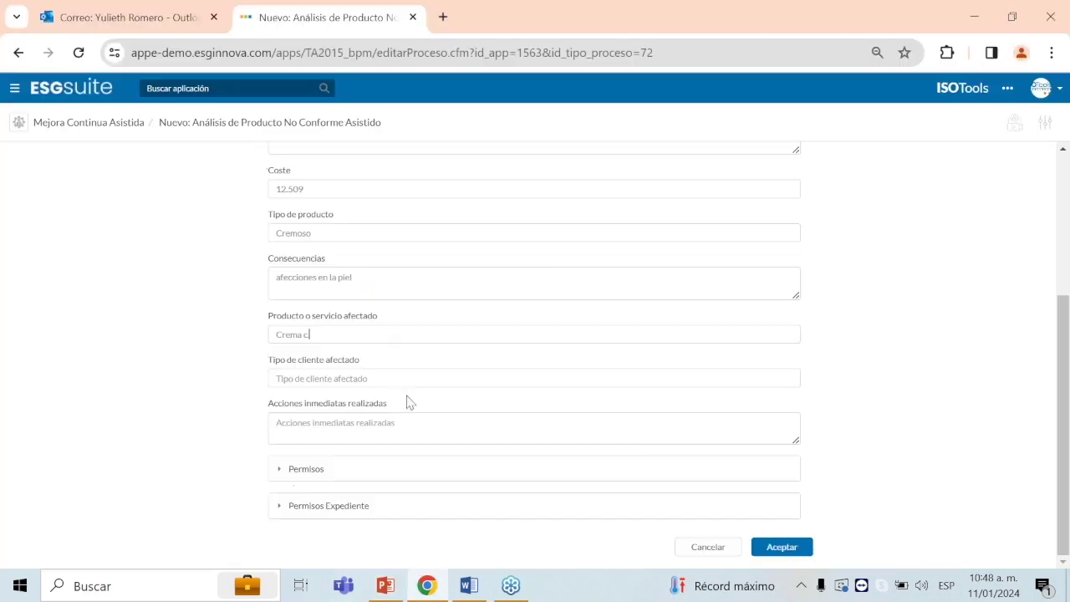
pyautogui.click(406, 377)
pyautogui.hotkey('ctrl', 'v')
# Step: Paste the lot 11092303 withdrawal actions into Acciones inmediatas realizadas and submit with Aceptar
pyautogui.hotkey('alt', 'Tab')
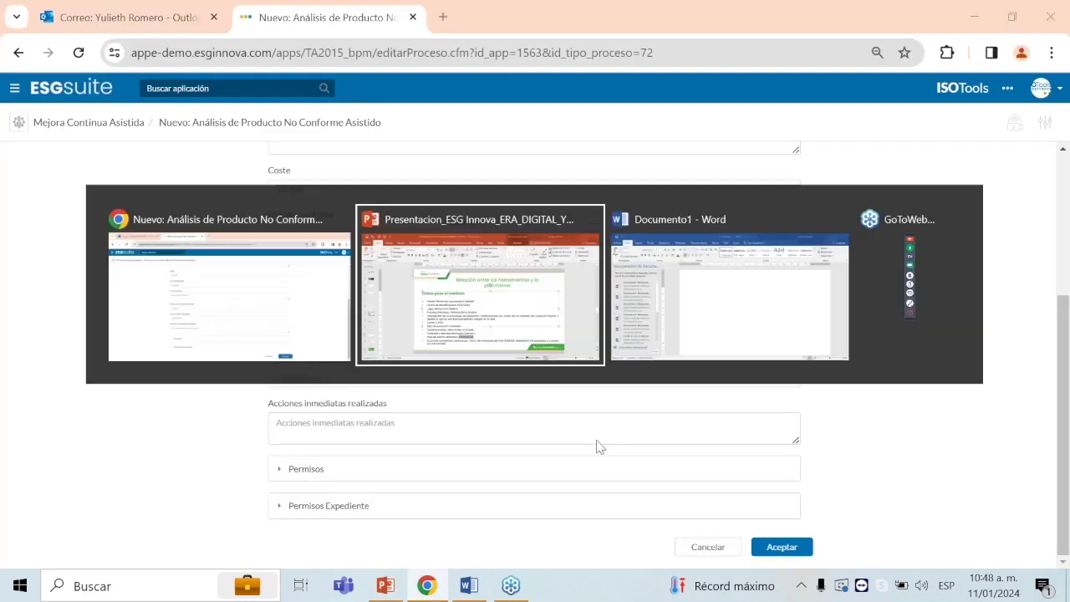
pyautogui.moveTo(295, 483); pyautogui.dragTo(400, 495)
pyautogui.hotkey('ctrl', 'c')
pyautogui.hotkey('alt', 'Tab')
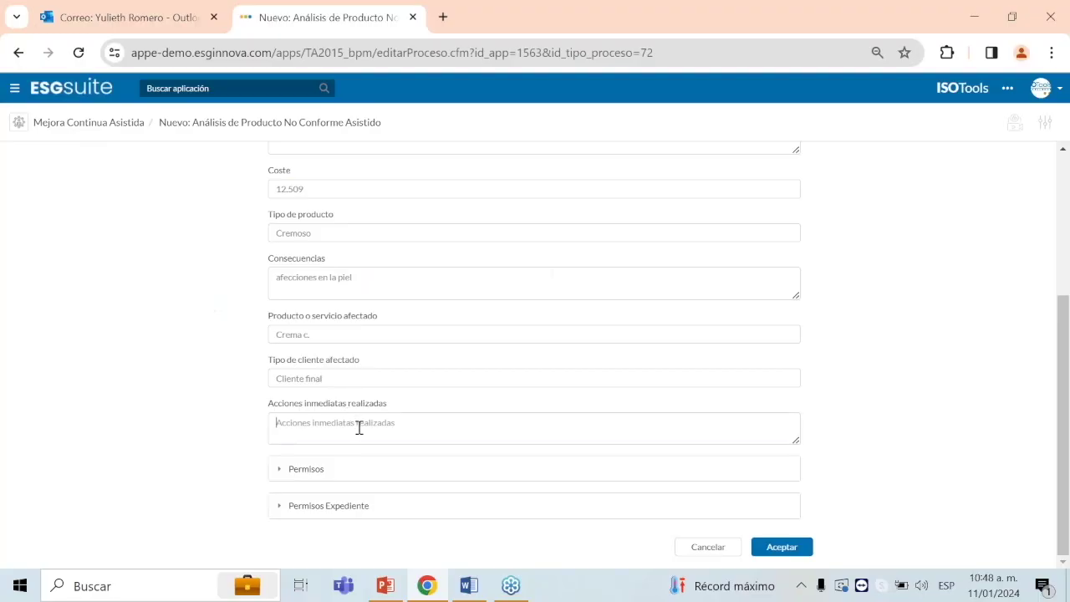
pyautogui.click(358, 427)
pyautogui.hotkey('ctrl', 'v')
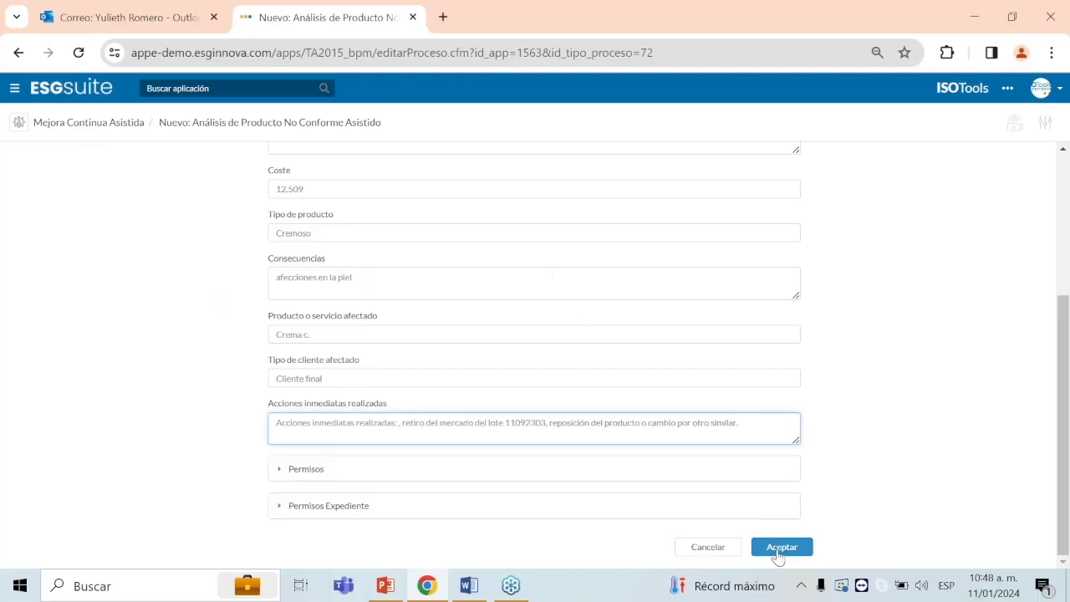
pyautogui.click(779, 547)
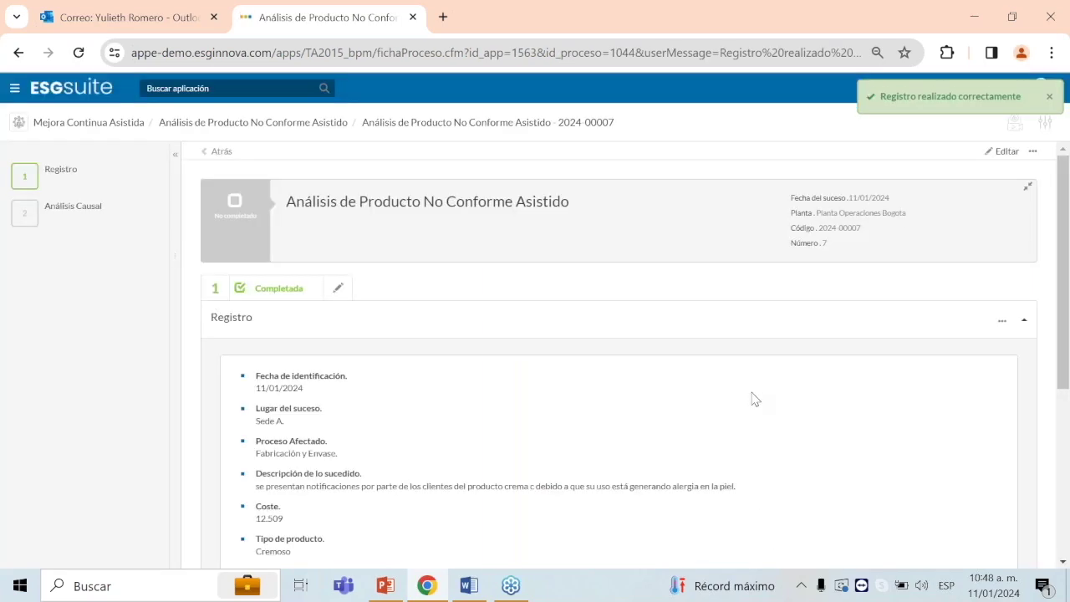
# Step: View record 2024-00007's process flow diagram from the ••• menu and close it
pyautogui.moveTo(47, 179)
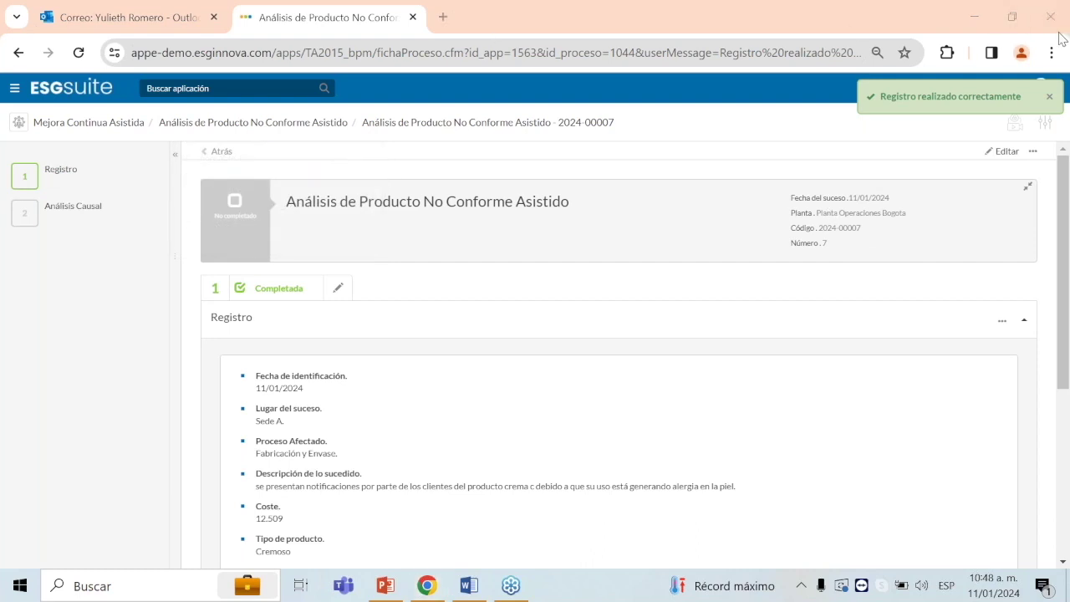
pyautogui.click(1033, 152)
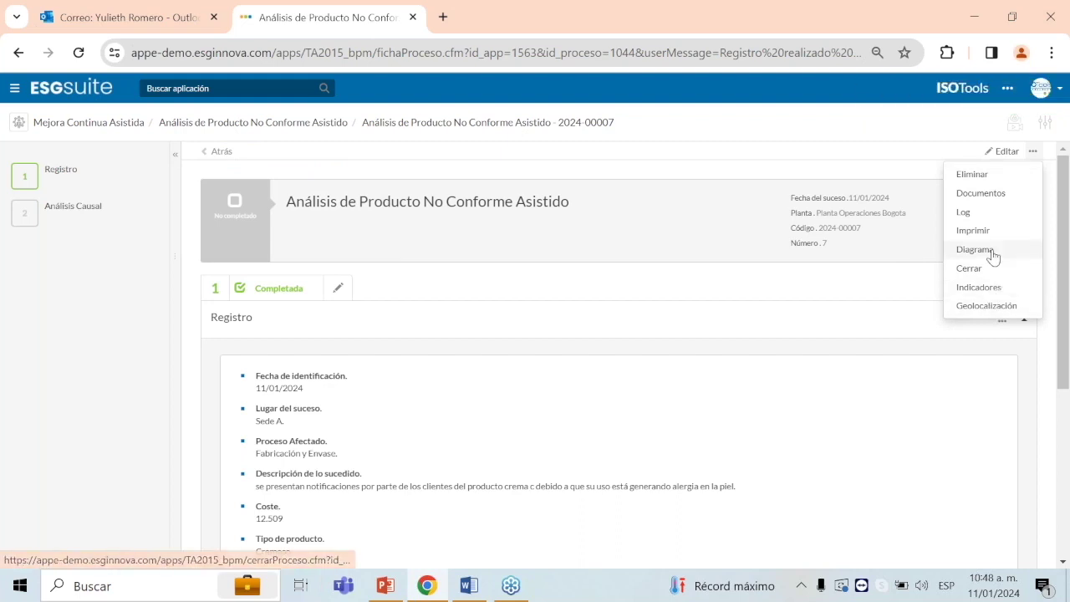
pyautogui.click(991, 250)
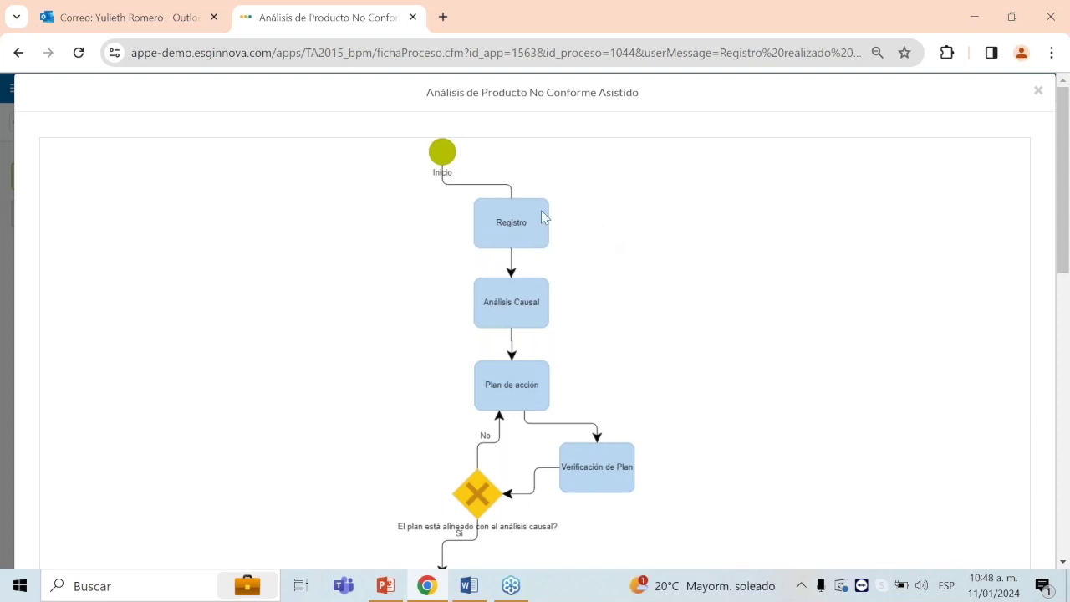
pyautogui.click(1038, 90)
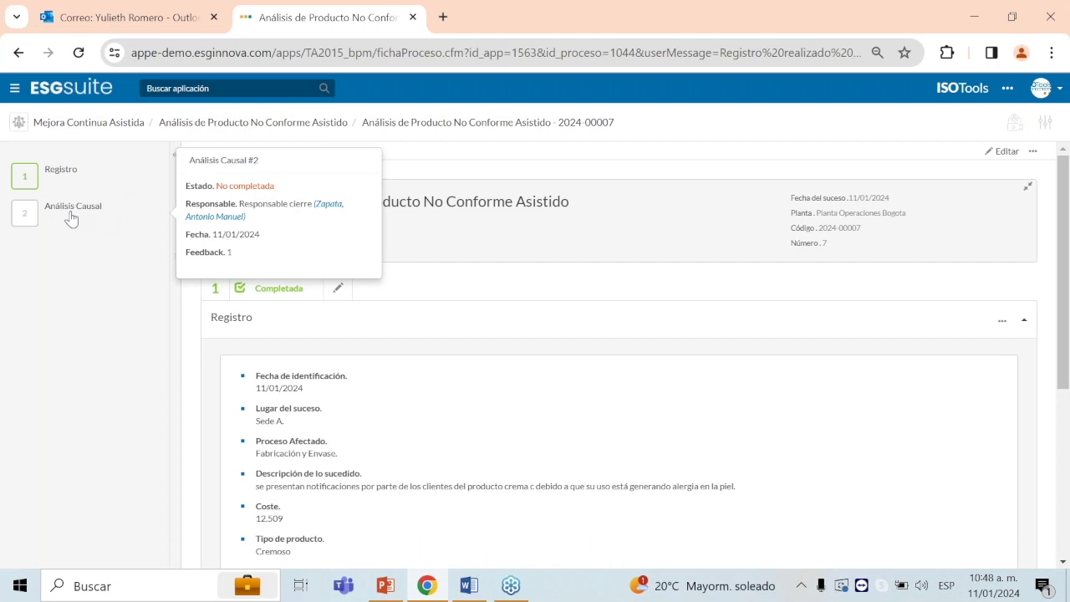
# Step: Open the Análisis Causal stage for editing and select the empty Análisis de causa field
pyautogui.click(72, 215)
pyautogui.click(339, 427)
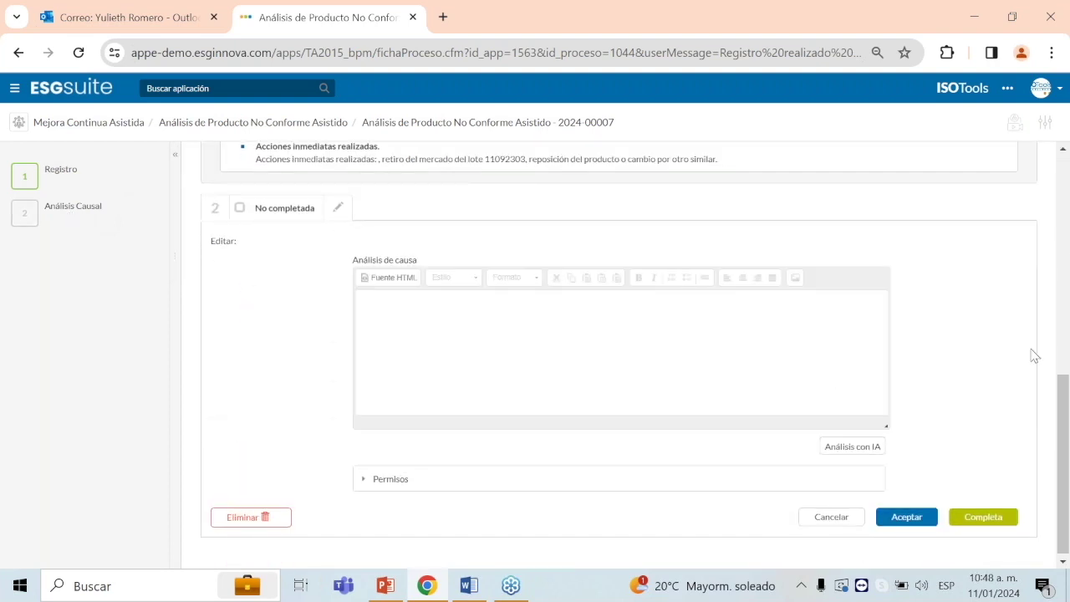
pyautogui.click(521, 354)
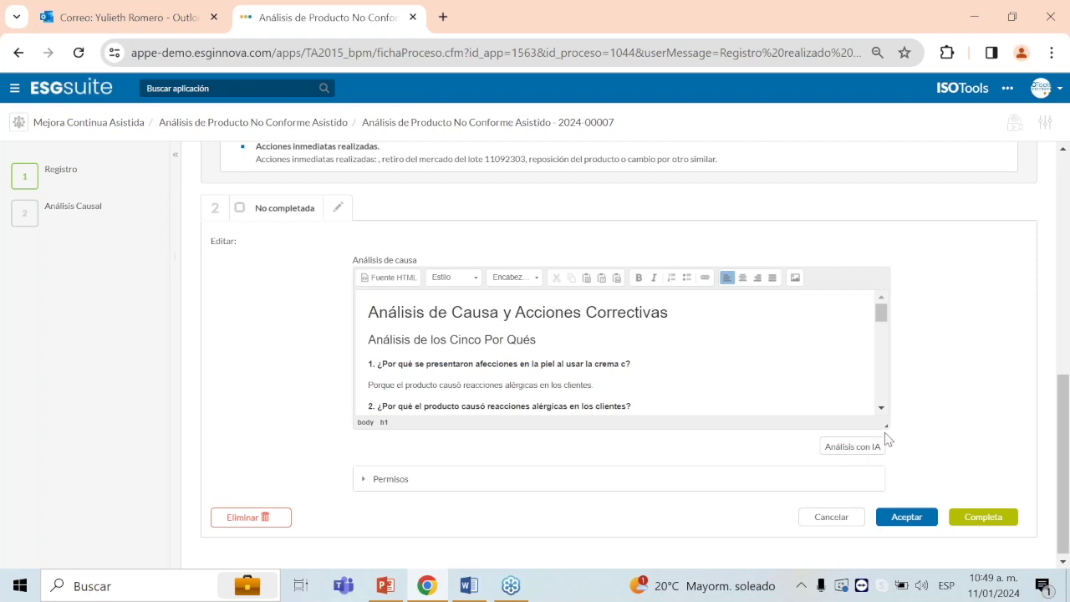
# Step: Enlarge the cause-analysis editor to show more of the generated analysis
pyautogui.moveTo(887, 427); pyautogui.dragTo(889, 560)
pyautogui.scroll(-4, 865, 334)
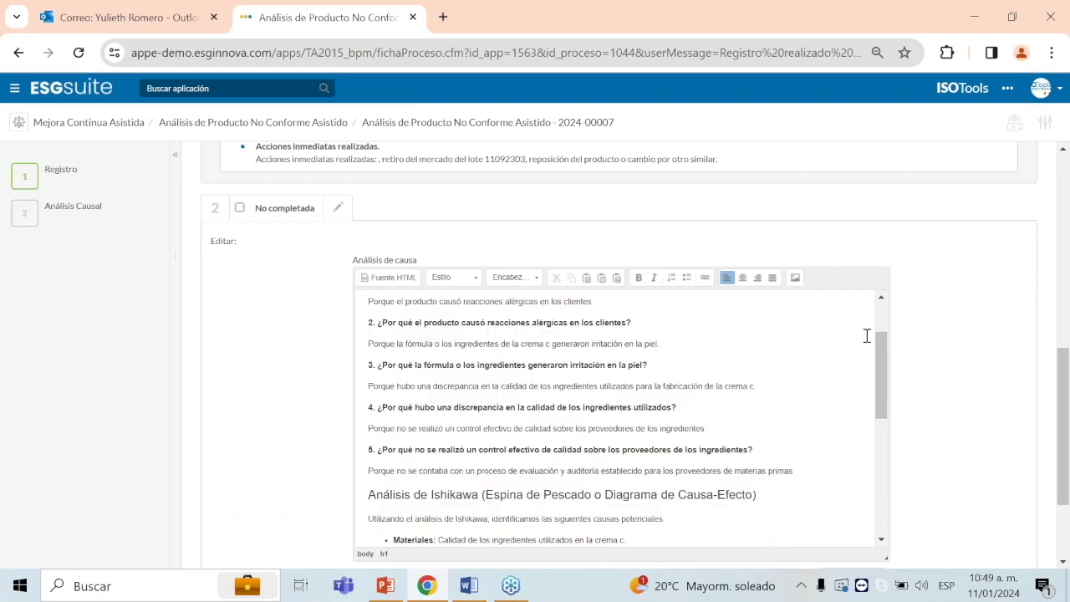
pyautogui.scroll(-1, 908, 506)
pyautogui.moveTo(886, 473); pyautogui.dragTo(1032, 545)
pyautogui.scroll(3, 691, 280)
pyautogui.scroll(1, 723, 334)
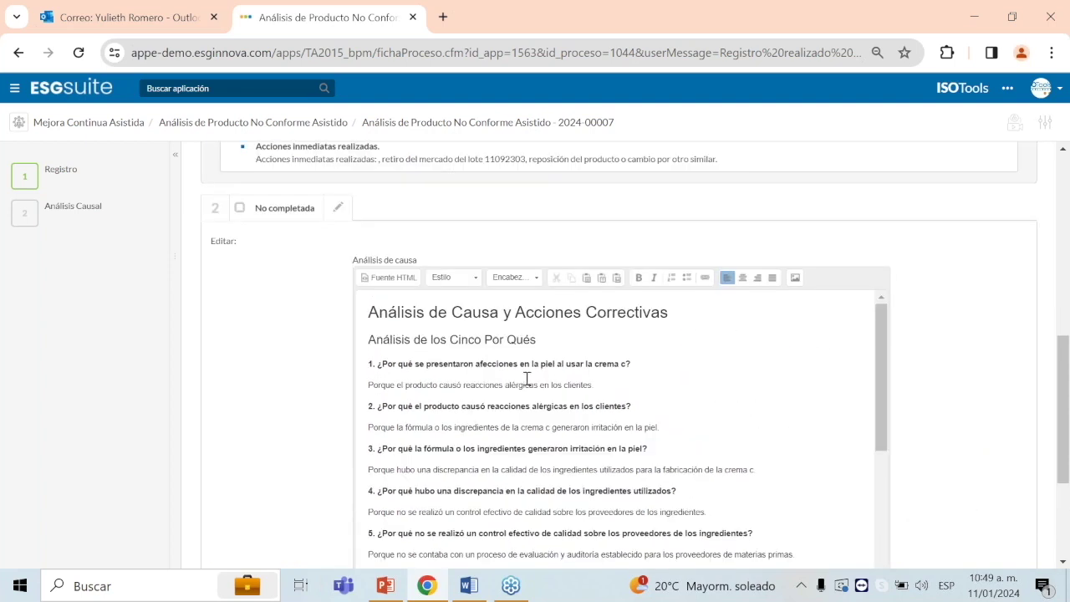
# Step: Review the five-whys section, highlighting the first why and the second answer
pyautogui.moveTo(537, 341); pyautogui.dragTo(332, 342)
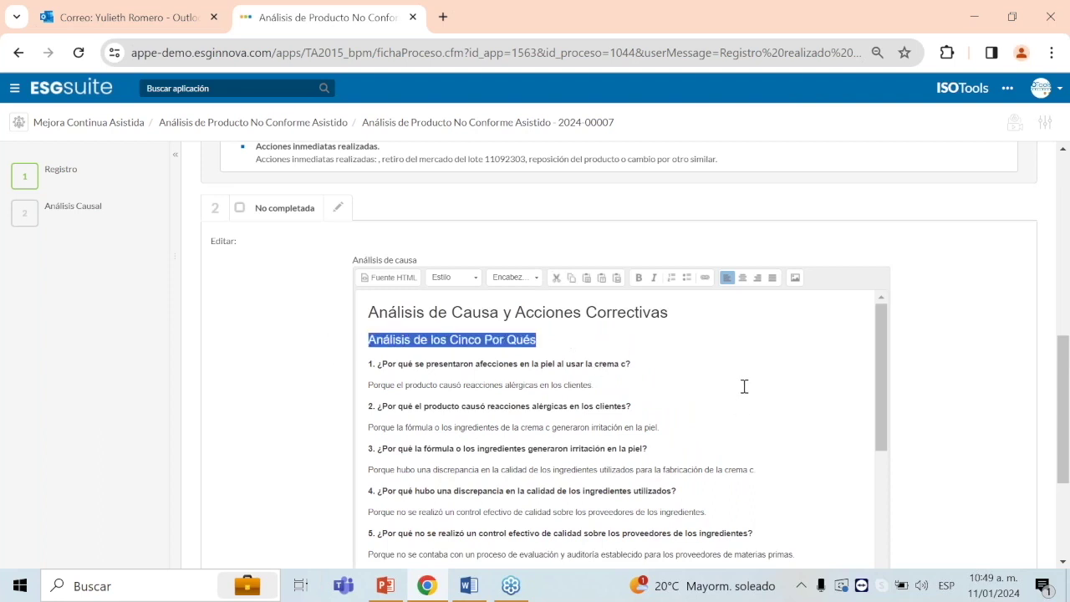
pyautogui.moveTo(378, 365); pyautogui.dragTo(645, 363)
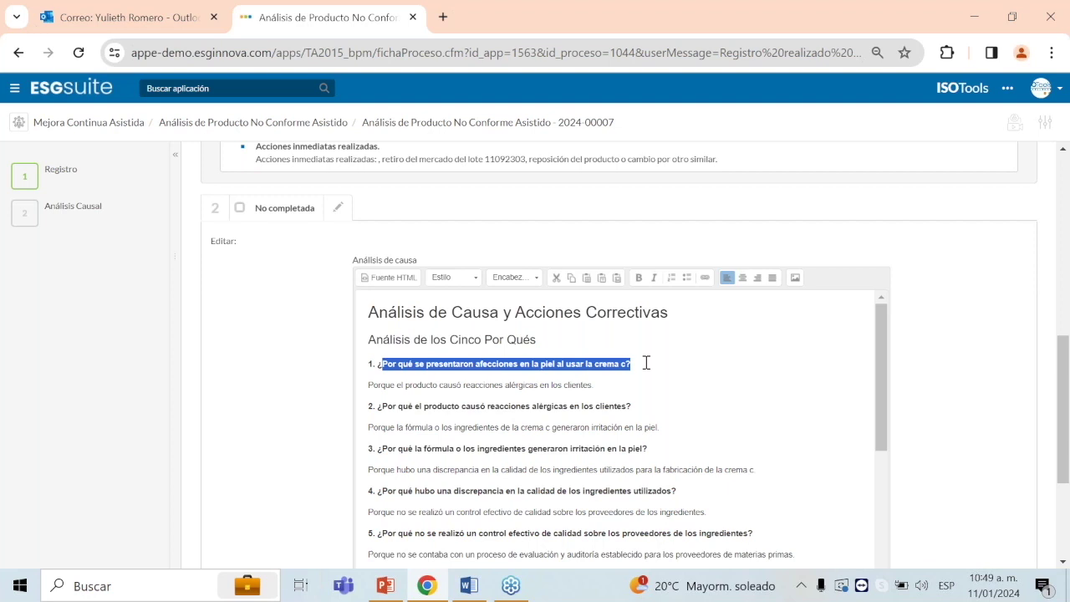
pyautogui.click(668, 387)
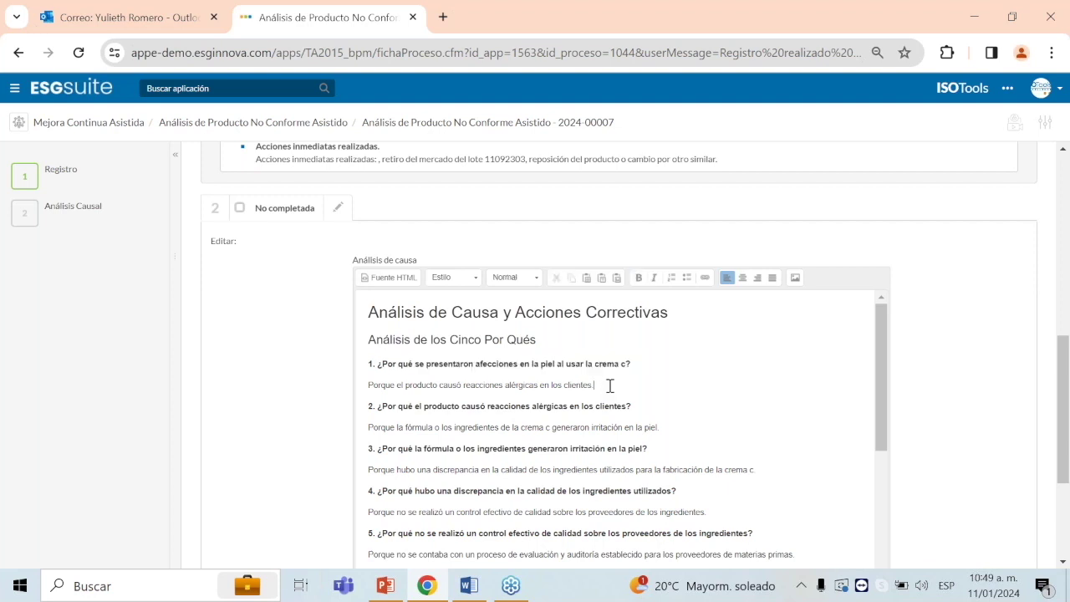
pyautogui.scroll(-2, 608, 388)
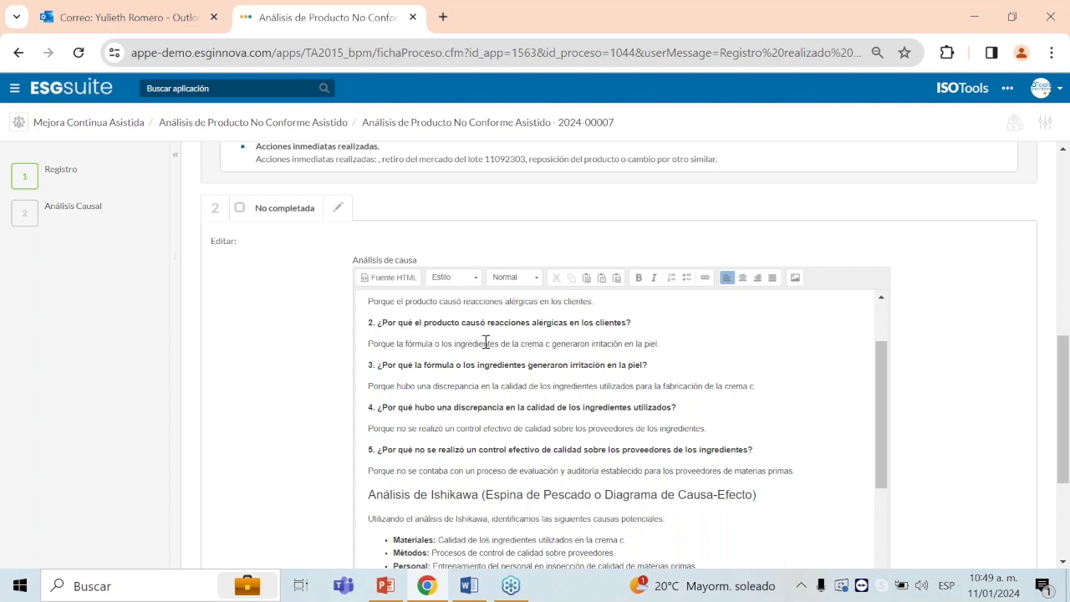
pyautogui.moveTo(369, 345); pyautogui.dragTo(664, 343)
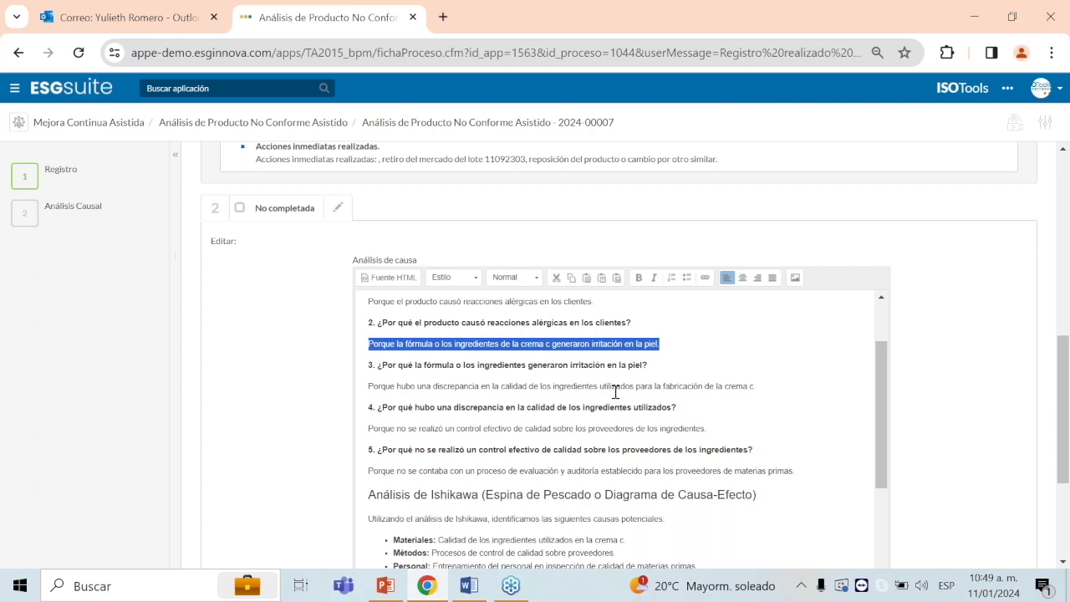
pyautogui.scroll(-3, 753, 405)
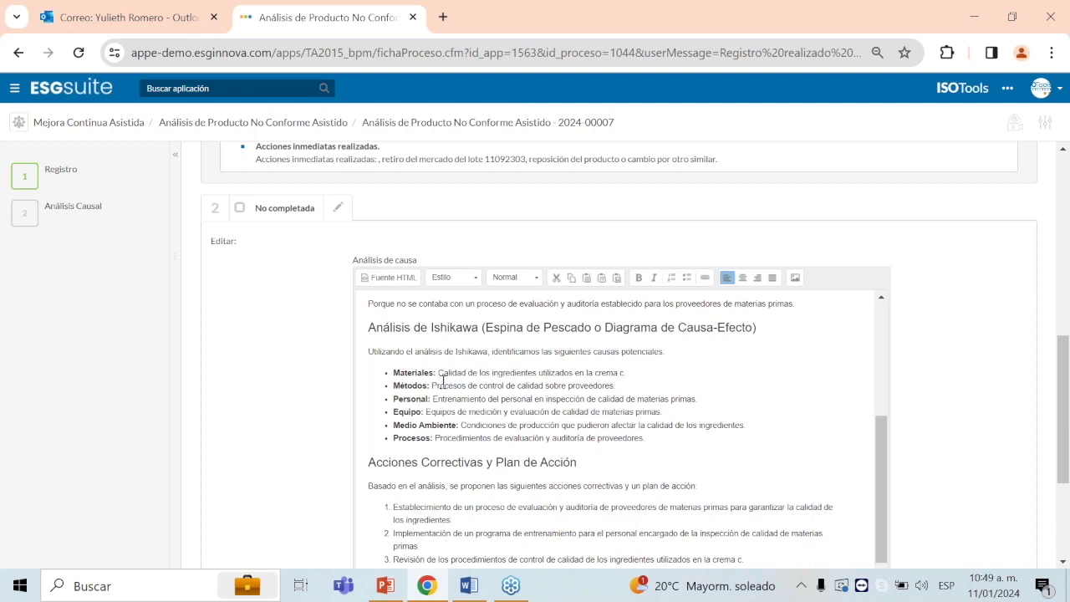
# Step: Review the Materiales and Métodos causes and the first corrective action, then return to PowerPoint
pyautogui.moveTo(438, 373); pyautogui.dragTo(628, 373)
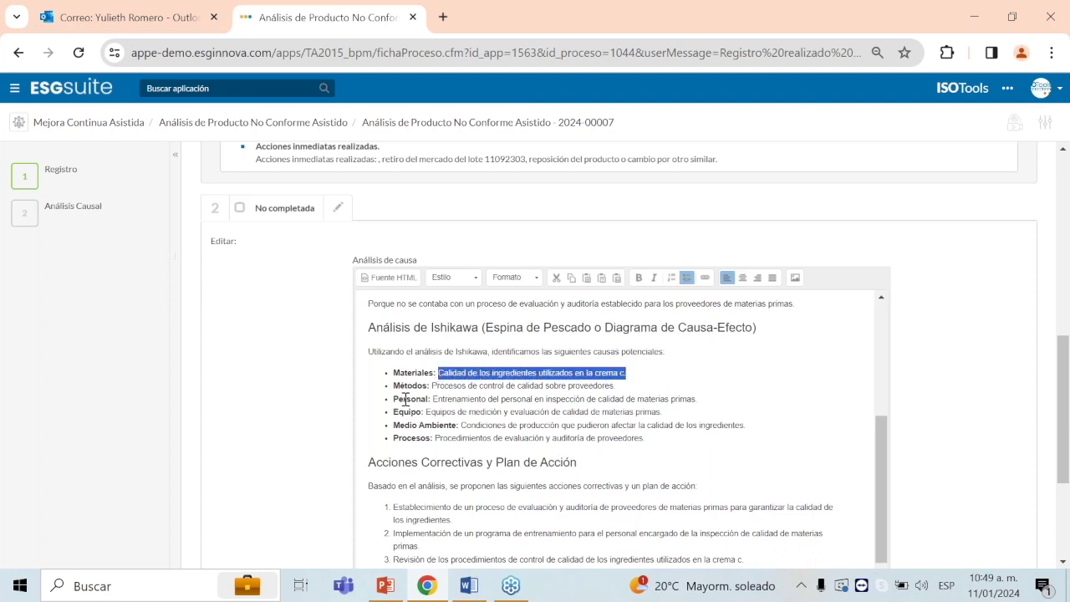
pyautogui.moveTo(436, 385); pyautogui.dragTo(635, 392)
pyautogui.scroll(-2, 685, 425)
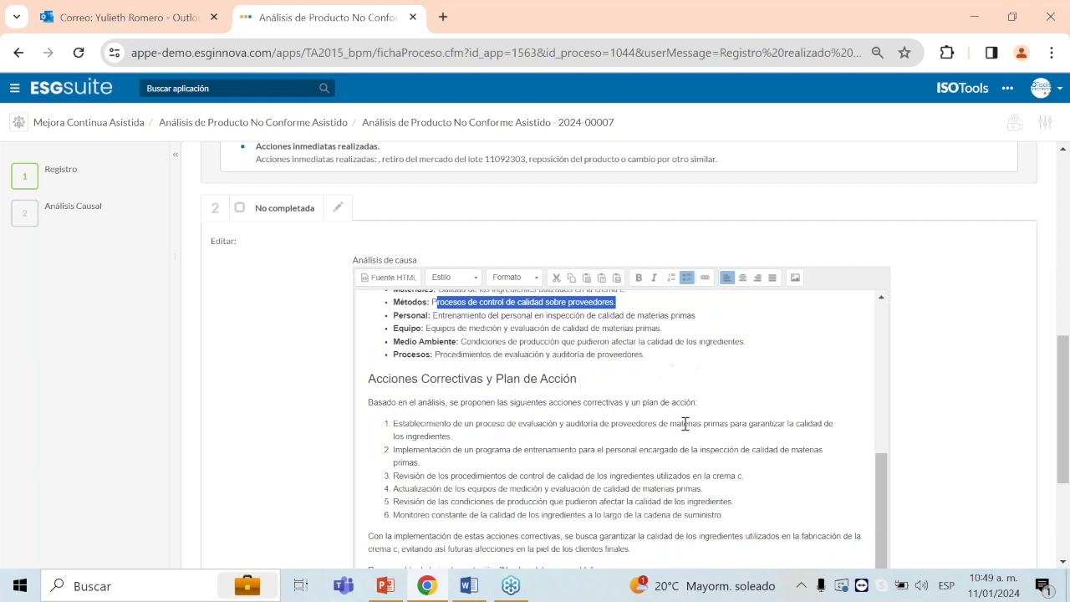
pyautogui.scroll(-1, 719, 375)
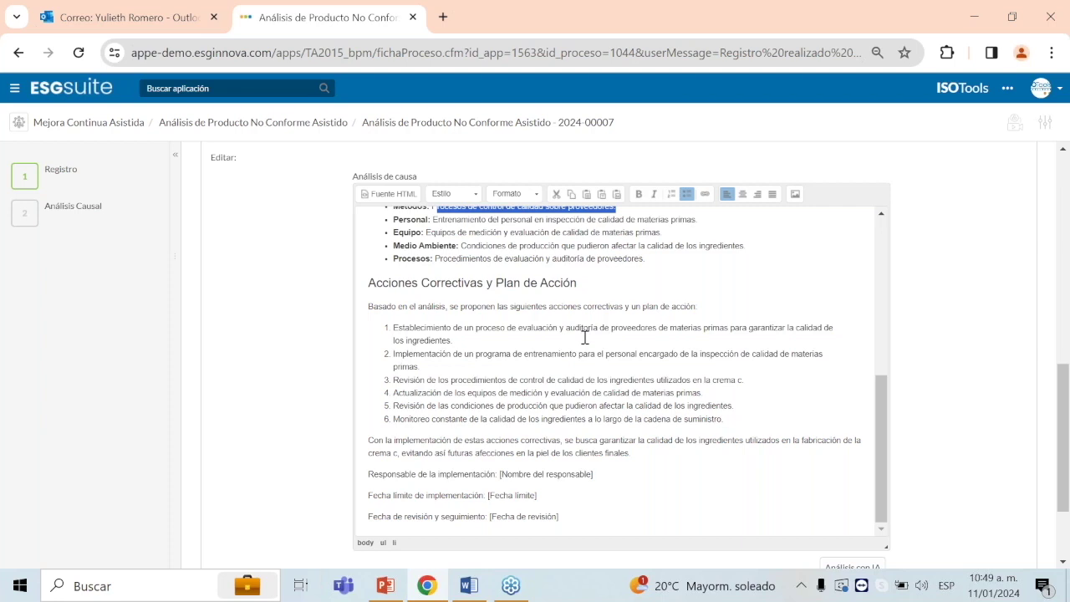
pyautogui.moveTo(394, 327); pyautogui.dragTo(474, 327)
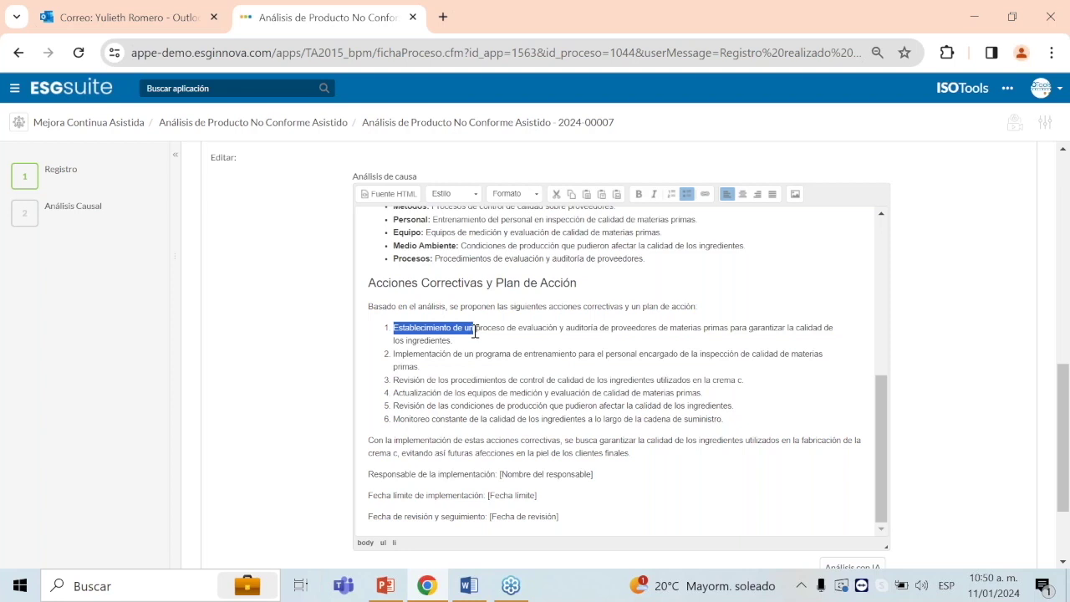
pyautogui.tripleClick(475, 335)
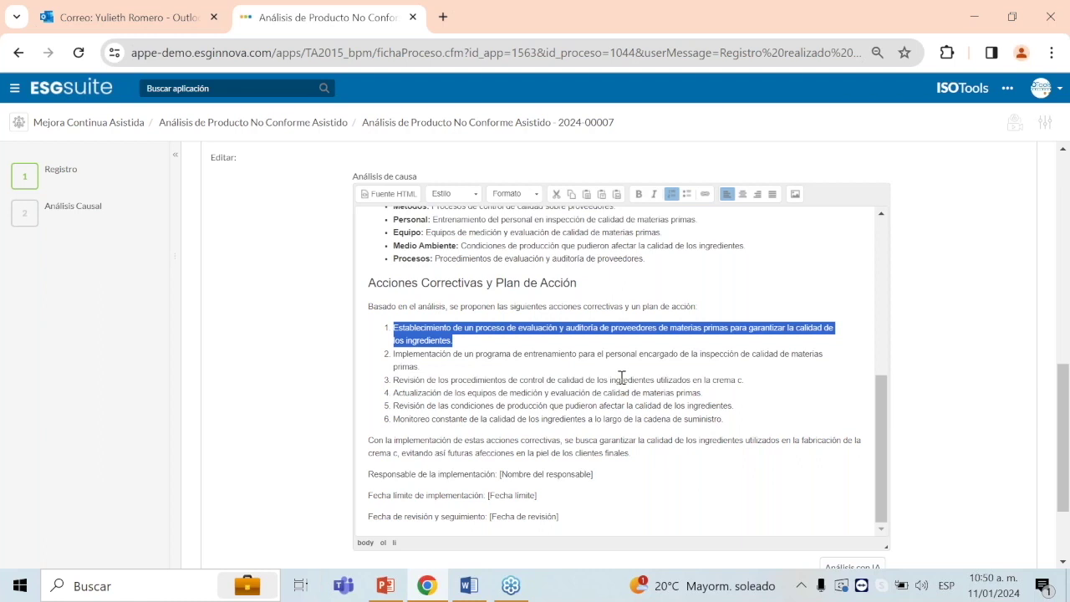
pyautogui.click(385, 585)
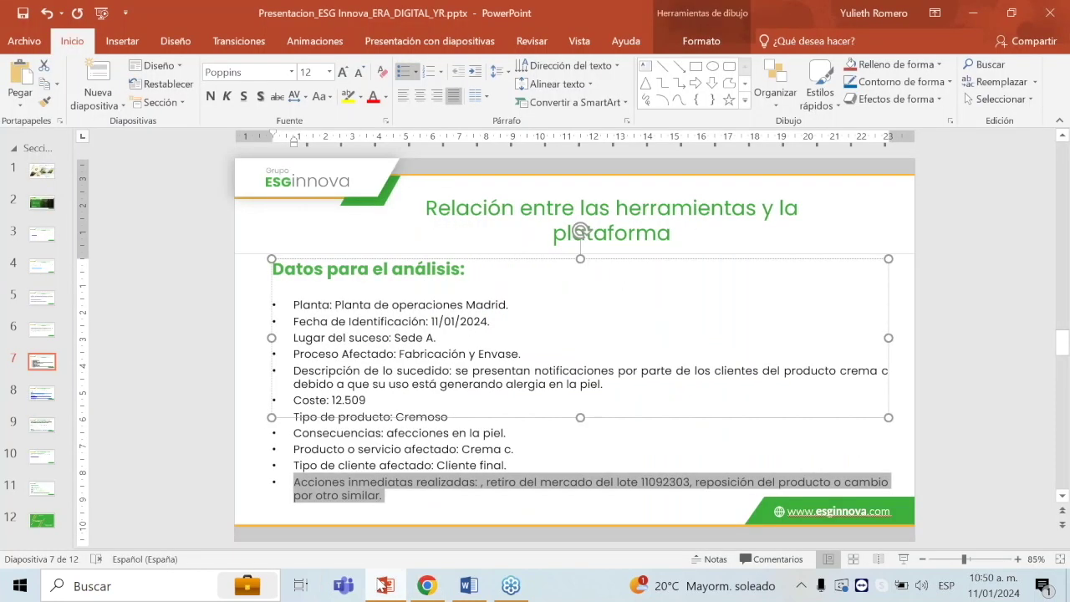
# Step: Copy the siu.esginnova.com link from slide 8 and load it in the browser
pyautogui.click(44, 395)
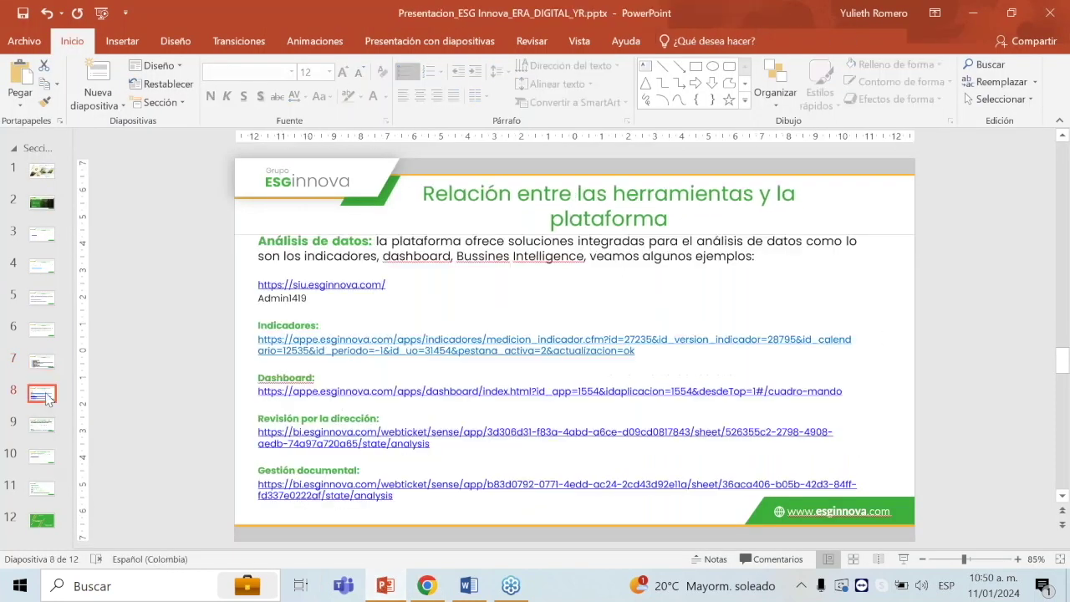
pyautogui.hotkey('alt', 'Tab')
pyautogui.hotkey('alt', 'Tab')
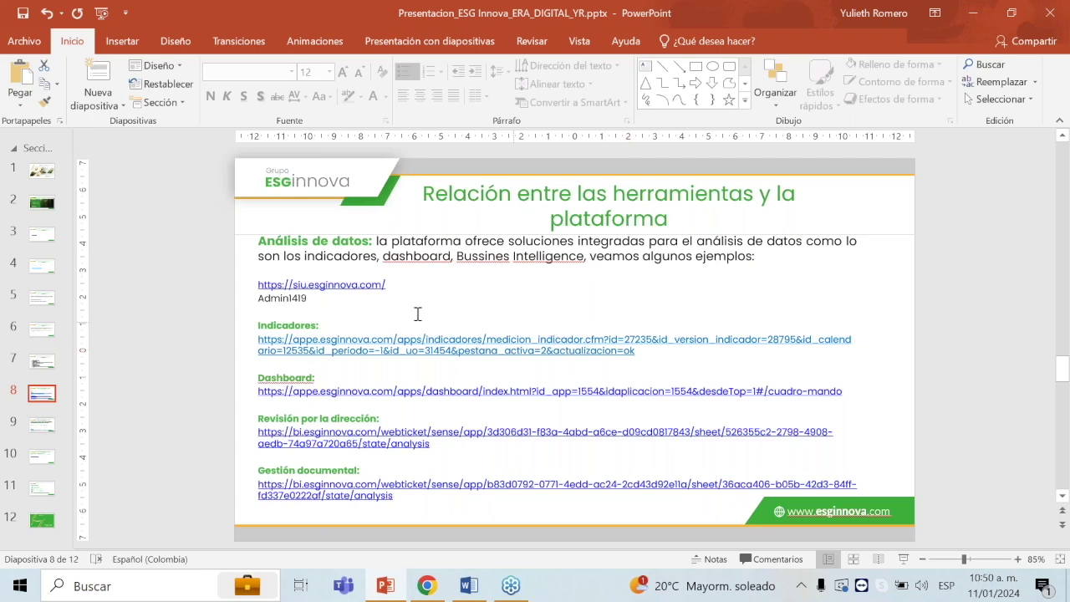
pyautogui.moveTo(413, 294)
pyautogui.mouseDown()
pyautogui.moveTo(277, 272)
pyautogui.moveTo(269, 279)
pyautogui.moveTo(394, 288)
pyautogui.moveTo(260, 291)
pyautogui.mouseUp()
pyautogui.hotkey('ctrl', 'c')
pyautogui.hotkey('alt', 'Tab')
pyautogui.click(450, 53)
pyautogui.hotkey('ctrl', 'v')
pyautogui.press('Return')
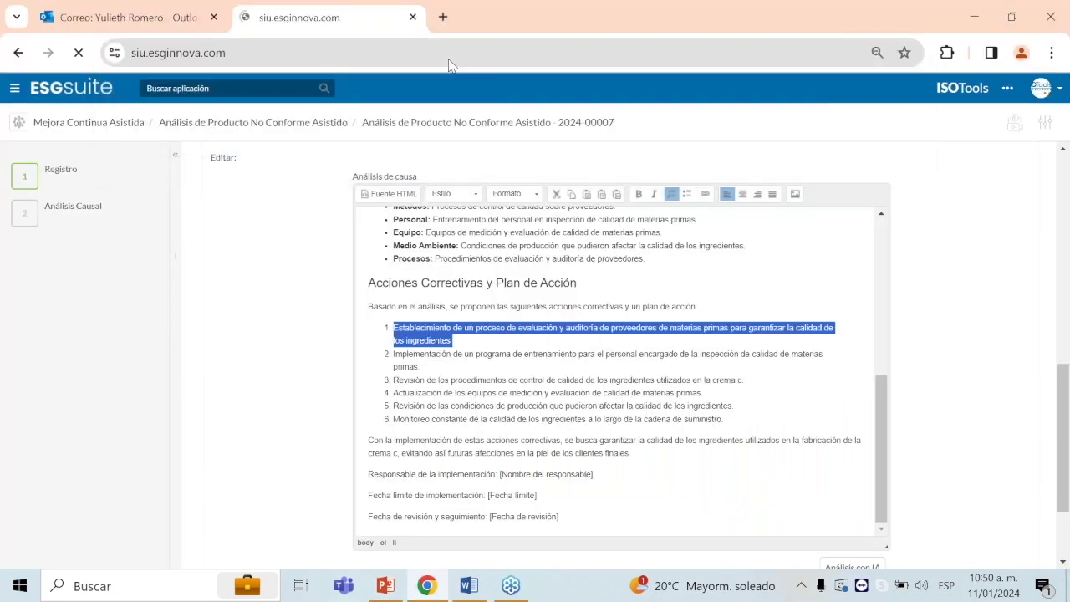
# Step: Sign in to the ESGsuite demo and select the Indicadores measurement link on the slide
pyautogui.hotkey('alt', 'Tab')
pyautogui.hotkey('alt', 'Tab')
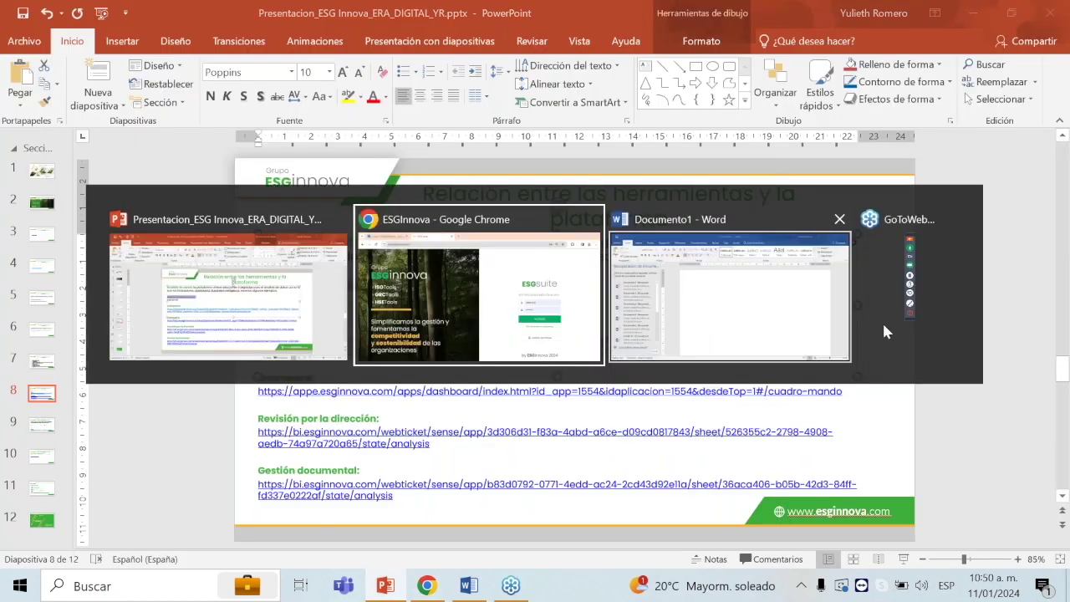
pyautogui.press('Return')
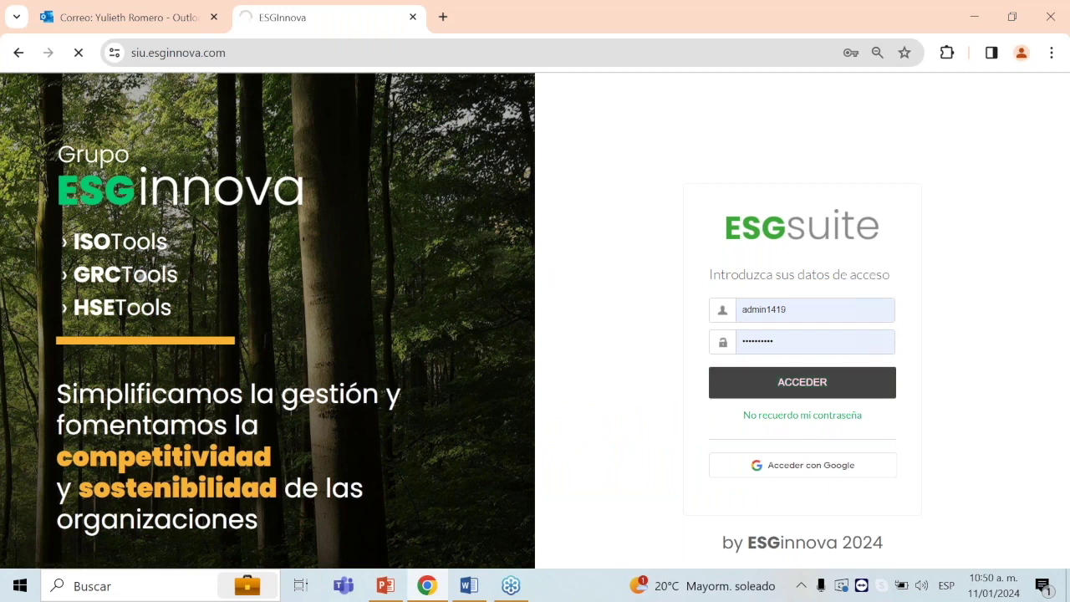
pyautogui.hotkey('alt', 'Tab')
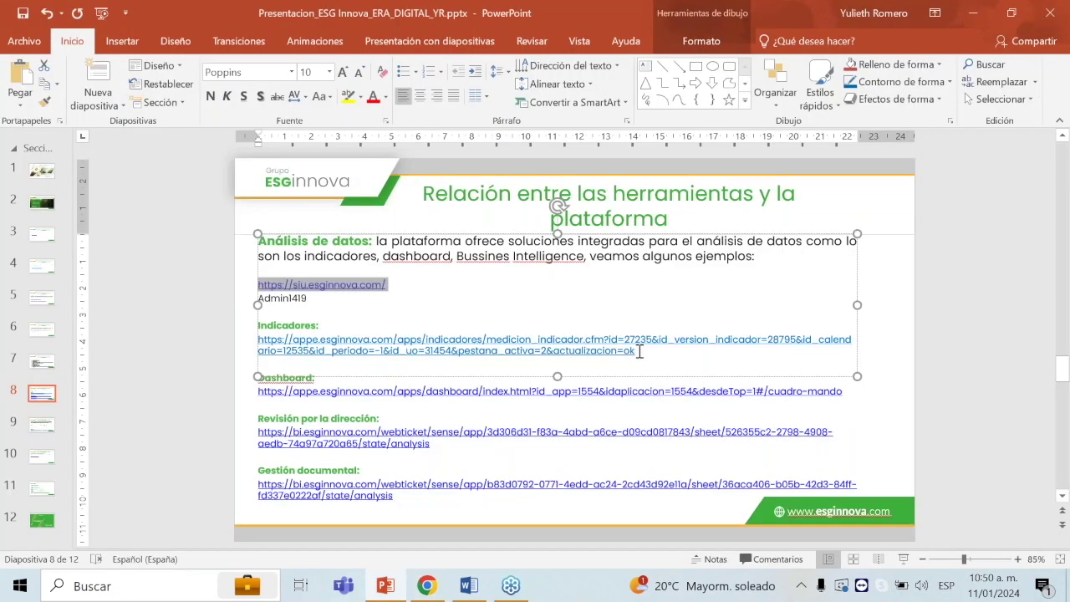
pyautogui.moveTo(635, 354); pyautogui.dragTo(259, 340)
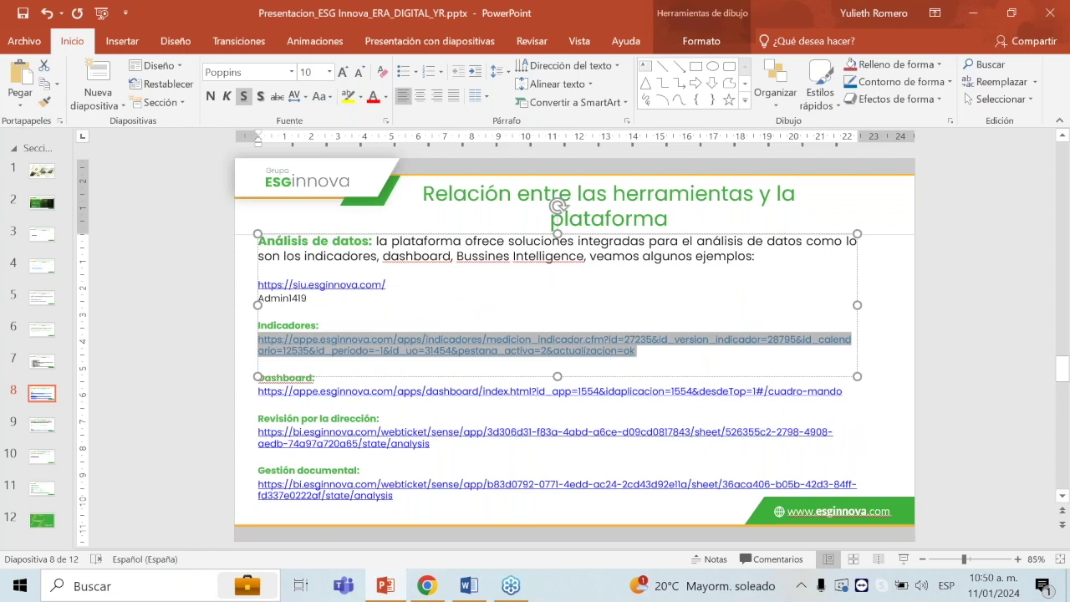
pyautogui.hotkey('alt', 'Tab')
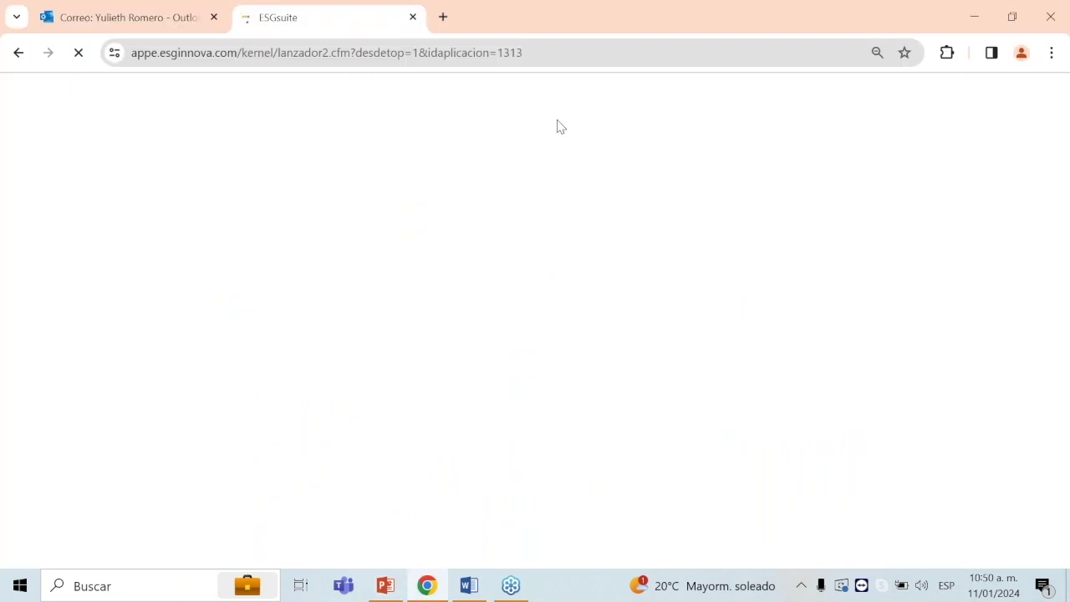
pyautogui.hotkey('alt', 'Tab')
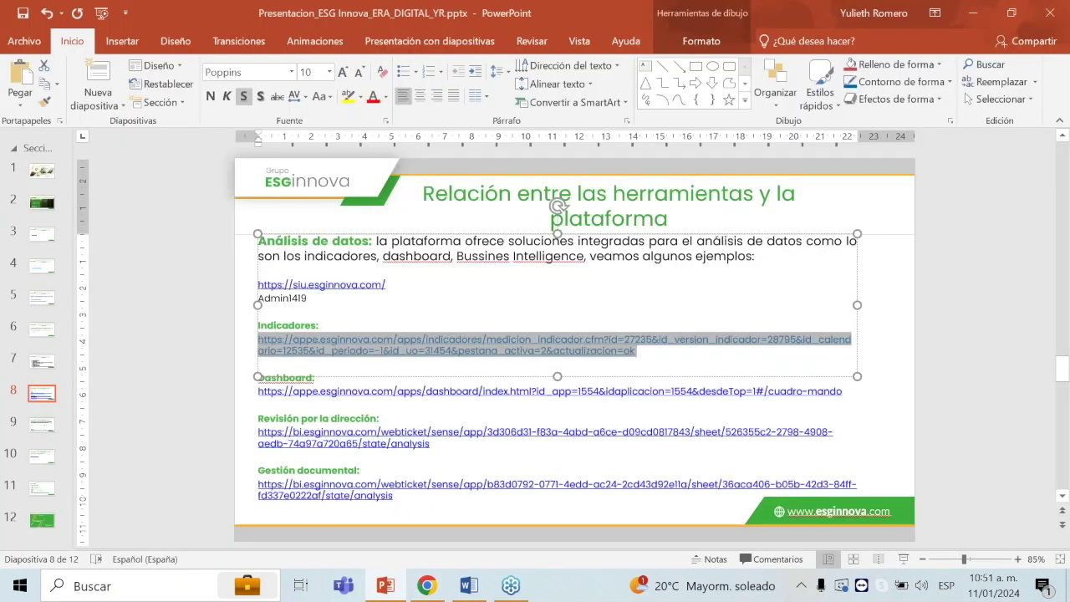
pyautogui.hotkey('alt', 'Tab')
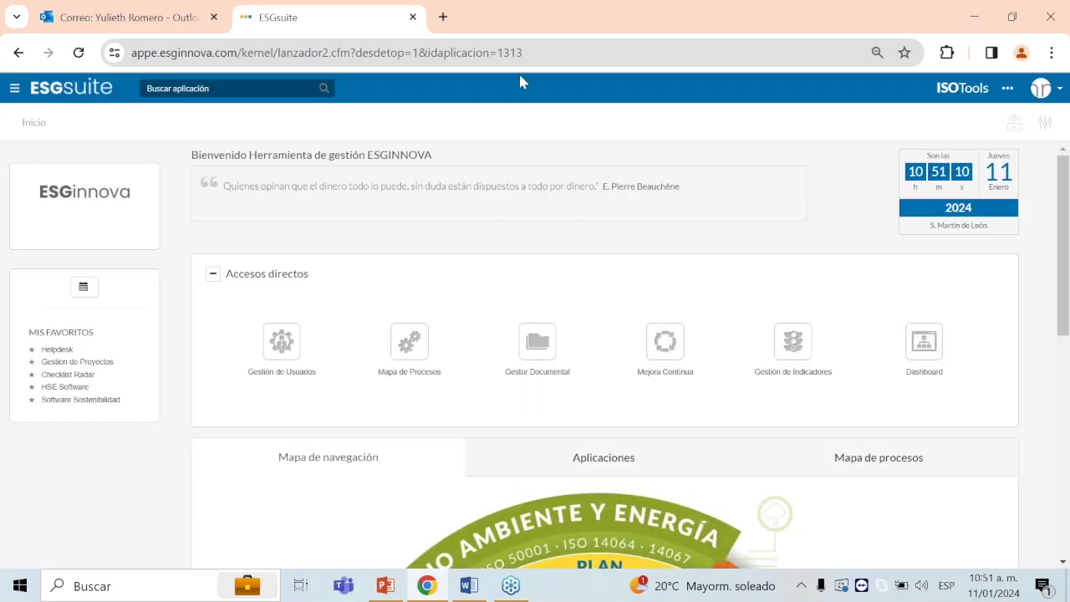
# Step: Load the 'Nivel de satisfacción del cliente sobre 10' indicator and review its follow-up chart and quarterly values 10, 7, 6, 5
pyautogui.click(552, 60)
pyautogui.hotkey('ctrl', 'v')
pyautogui.press('Return')
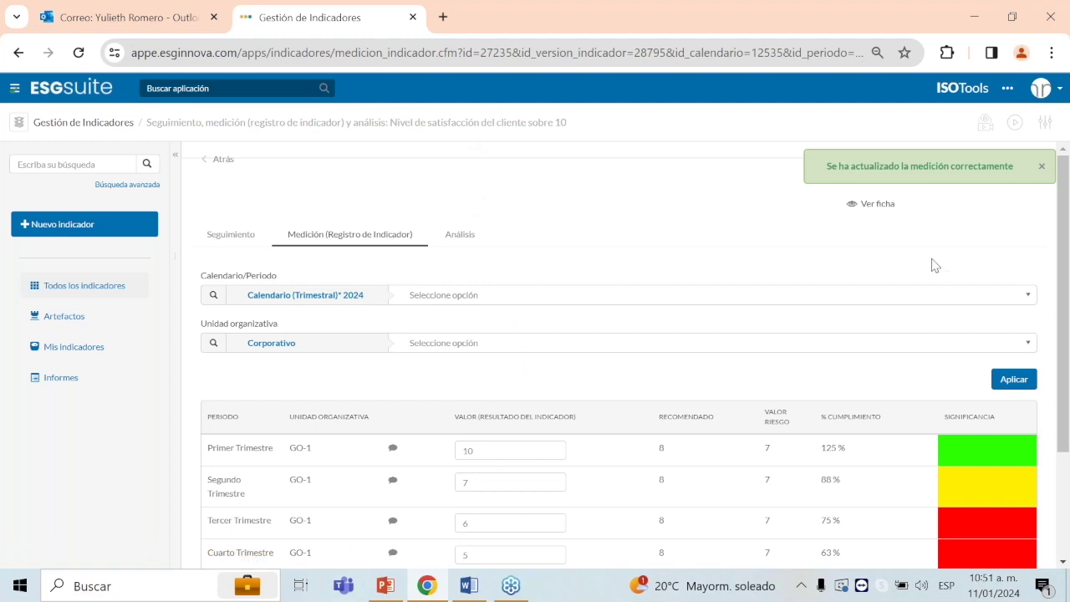
pyautogui.scroll(-1, 443, 268)
pyautogui.click(232, 150)
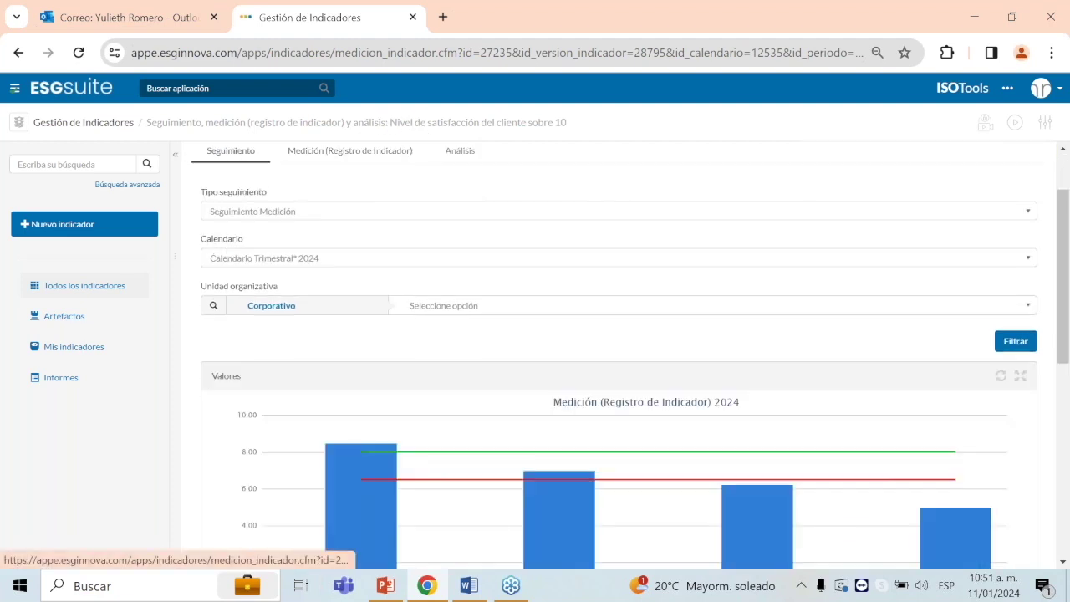
pyautogui.scroll(-5, 636, 368)
pyautogui.scroll(4, 705, 406)
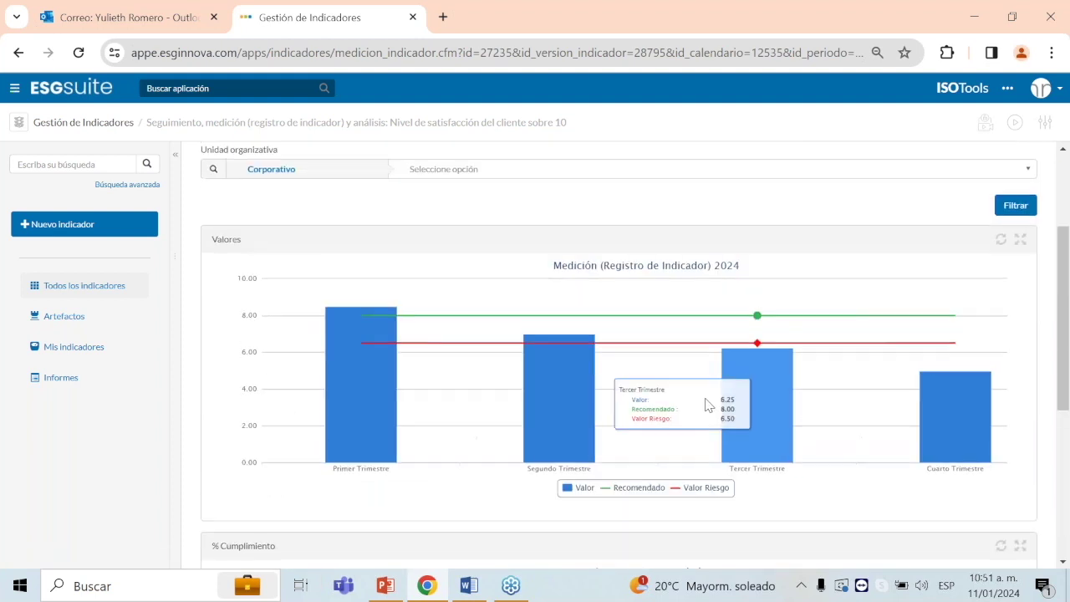
pyautogui.scroll(2, 704, 405)
pyautogui.click(351, 180)
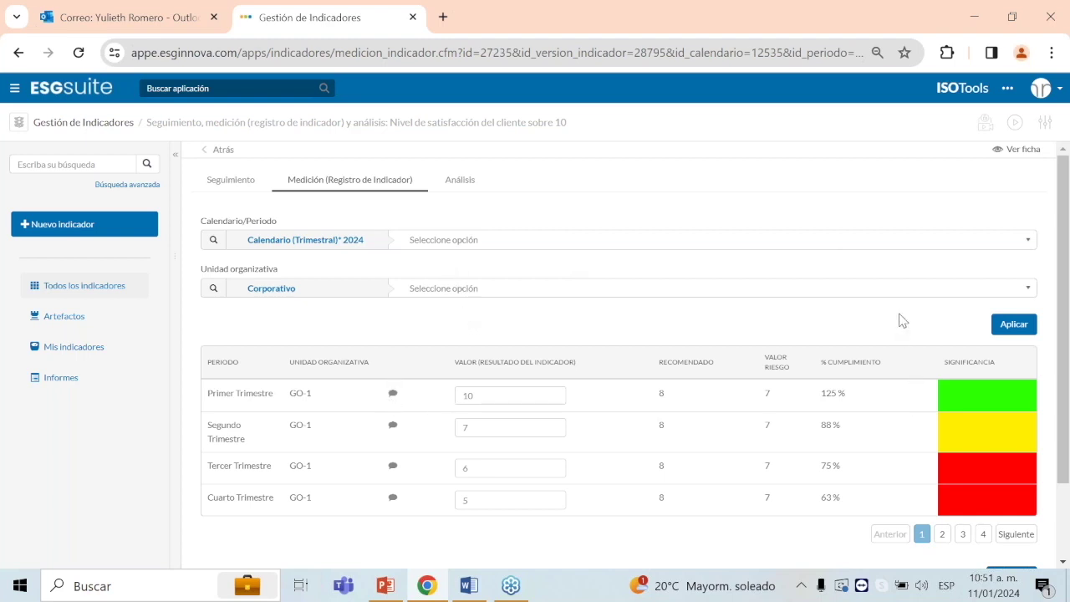
pyautogui.scroll(-1, 900, 317)
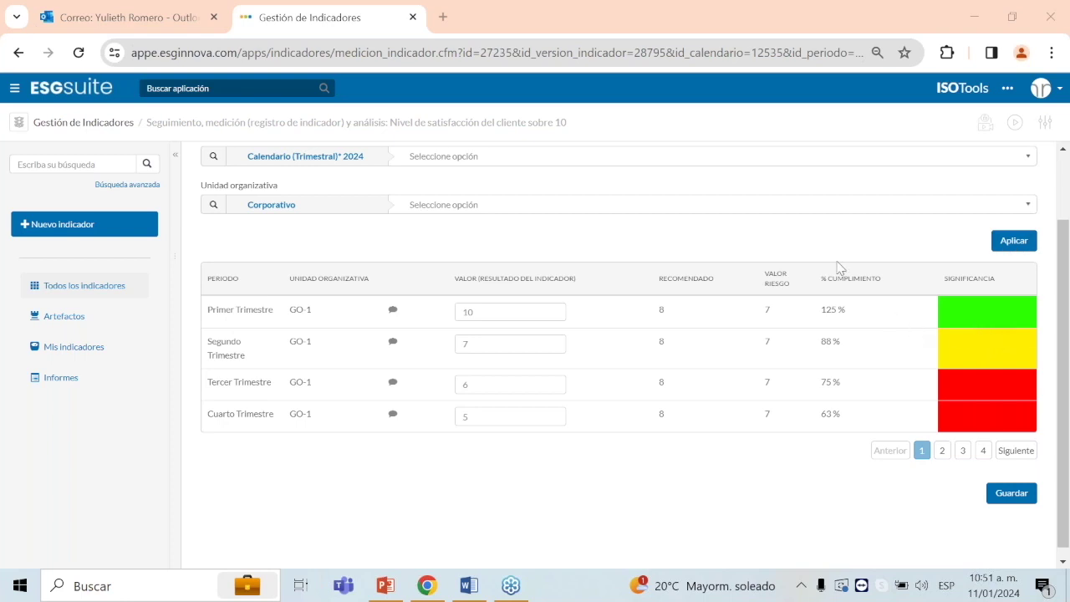
pyautogui.click(1006, 391)
pyautogui.click(463, 185)
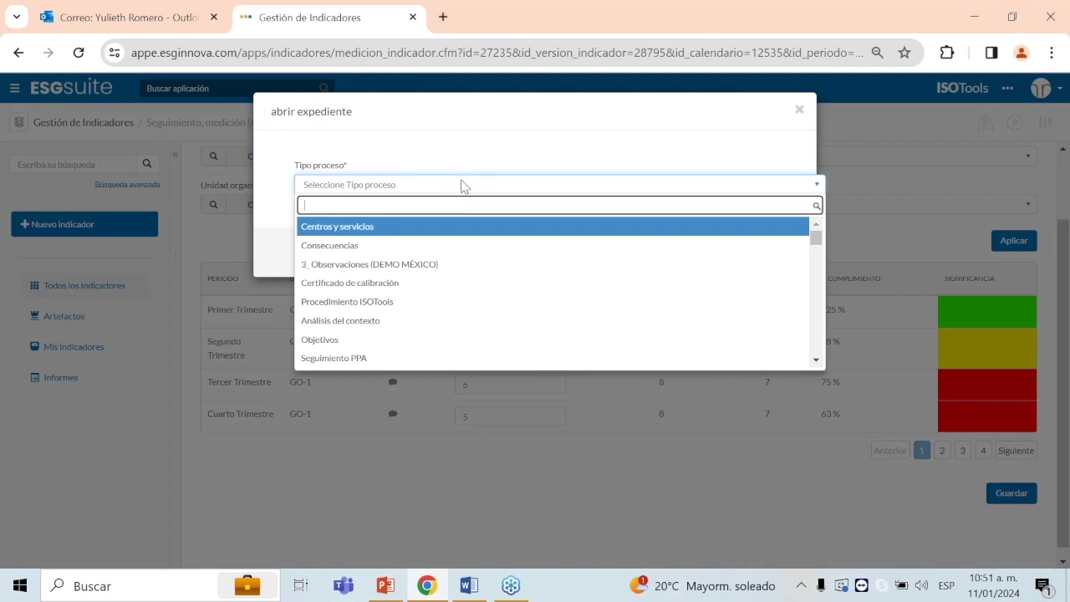
pyautogui.write('mej')
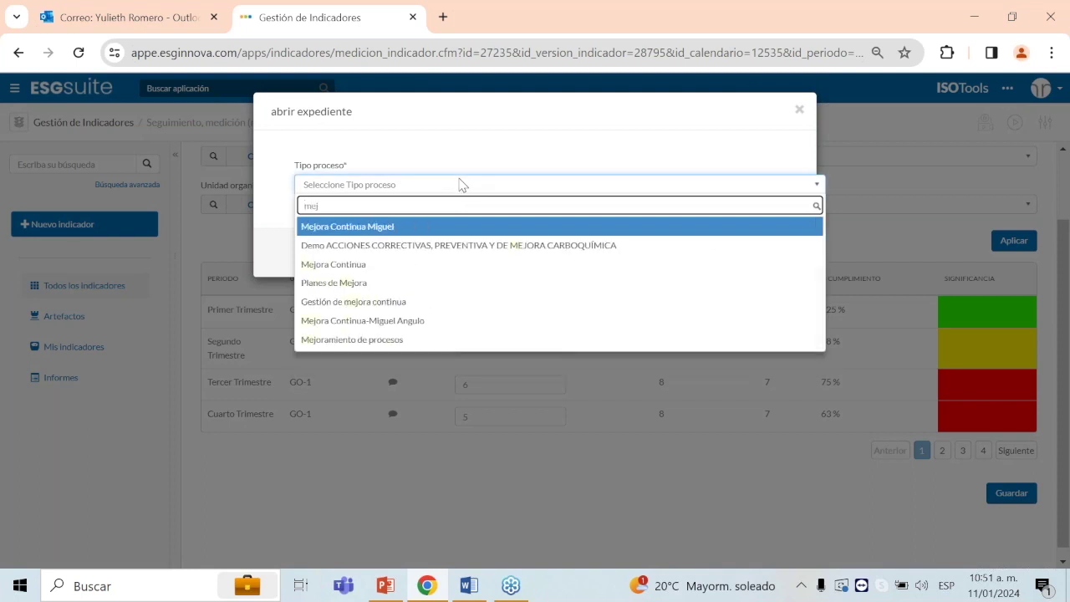
pyautogui.click(430, 302)
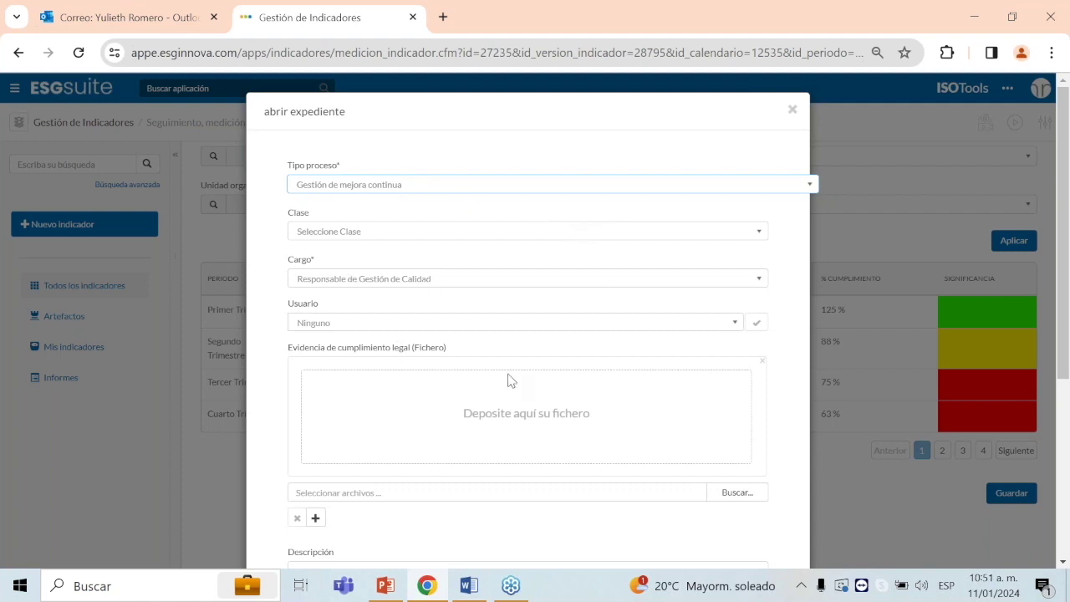
pyautogui.scroll(-4, 527, 410)
pyautogui.scroll(4, 552, 426)
pyautogui.click(793, 111)
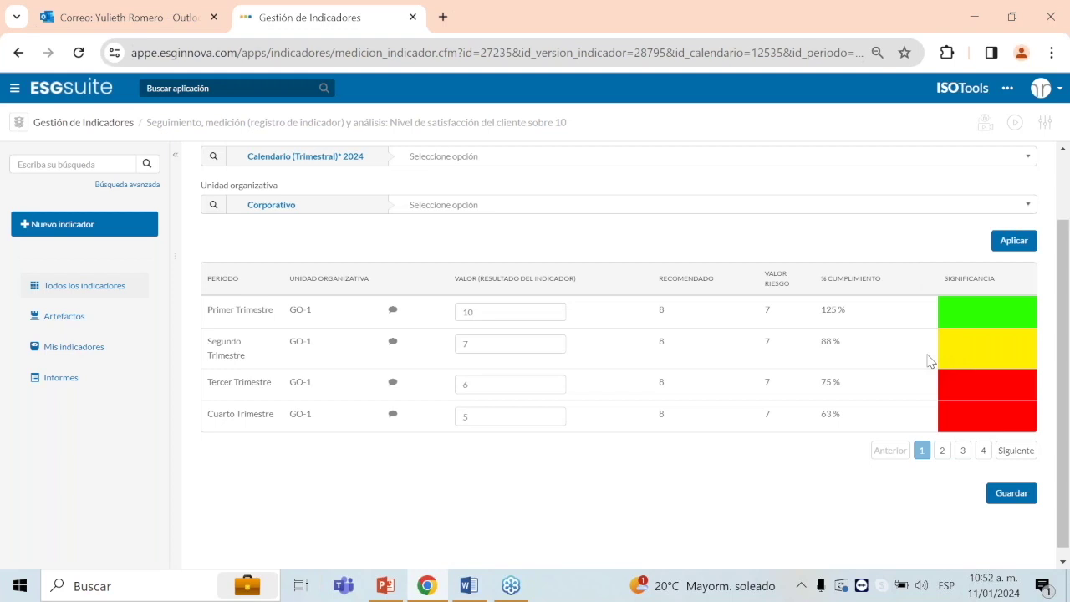
# Step: Copy the Dashboard link from the PowerPoint slide and load it in Chrome
pyautogui.click(384, 588)
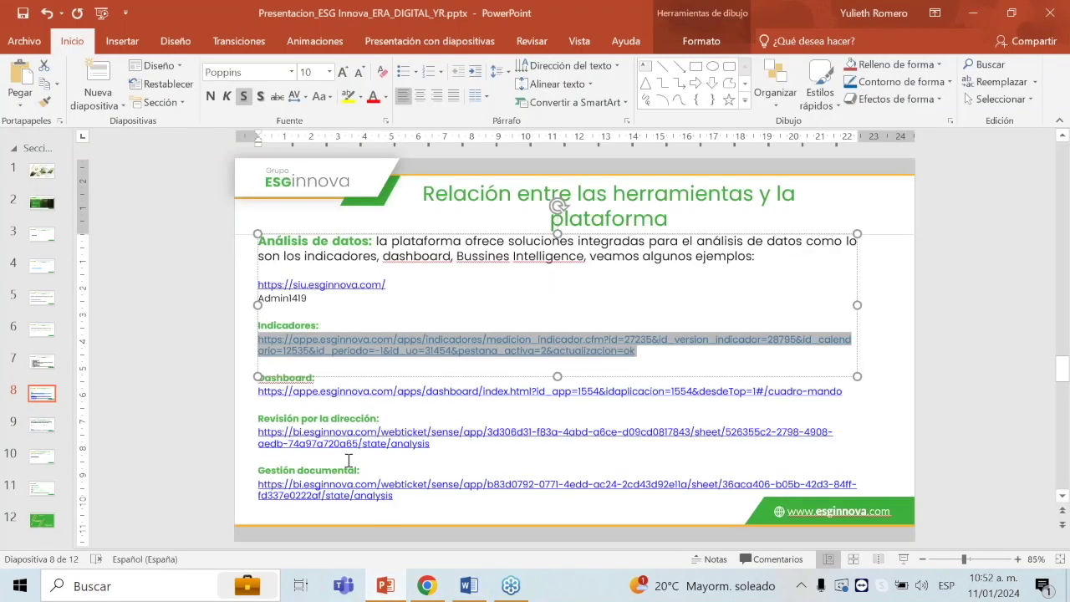
pyautogui.click(837, 405)
pyautogui.moveTo(853, 394); pyautogui.dragTo(255, 391)
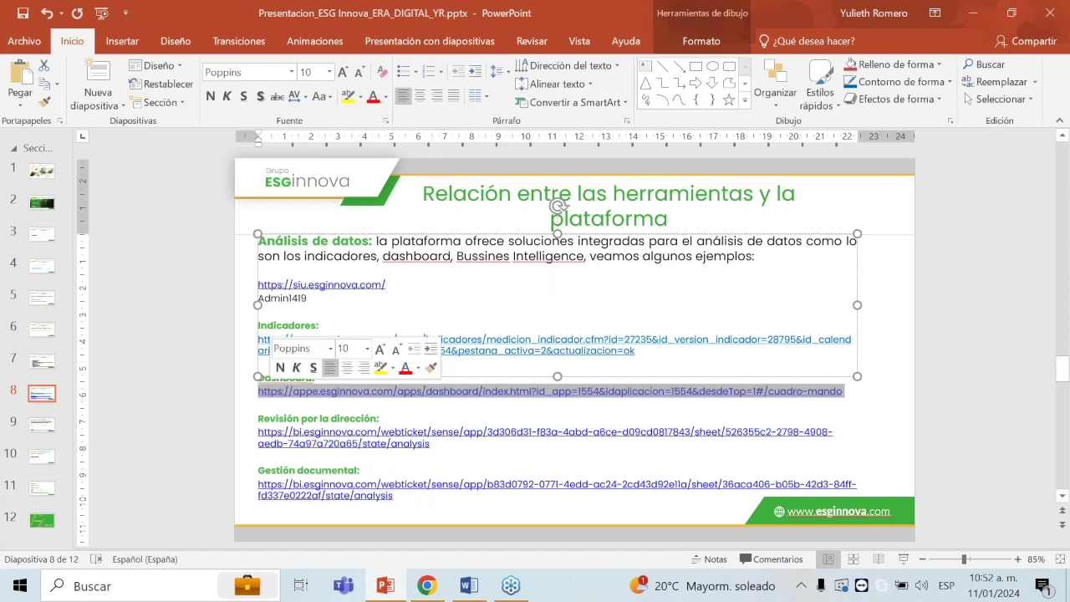
pyautogui.hotkey('ctrl', 'c')
pyautogui.hotkey('alt', 'Tab')
pyautogui.click(561, 51)
pyautogui.hotkey('ctrl', 'v')
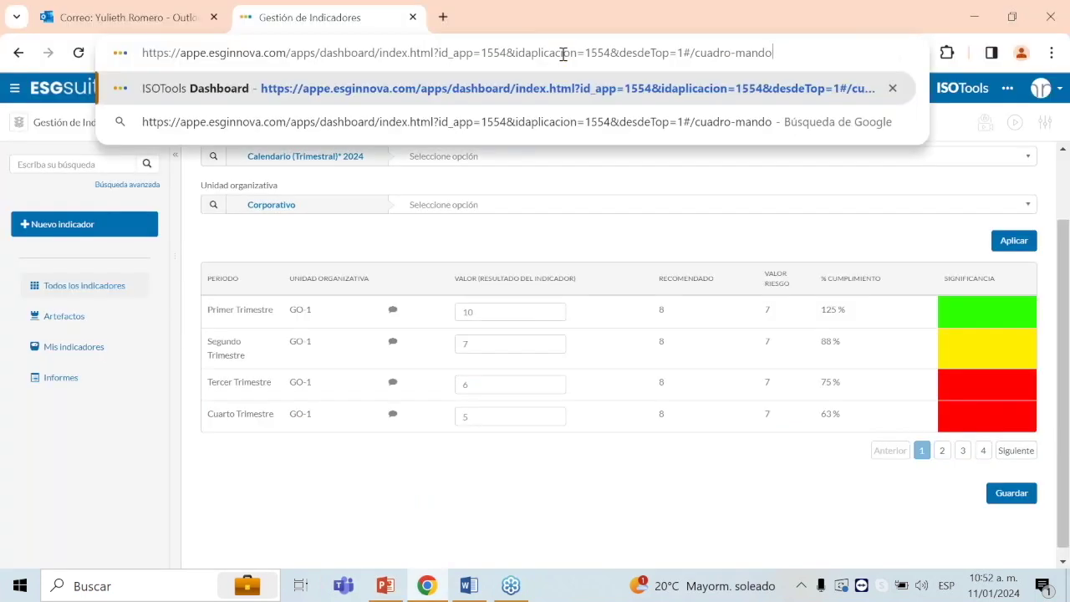
pyautogui.press('Return')
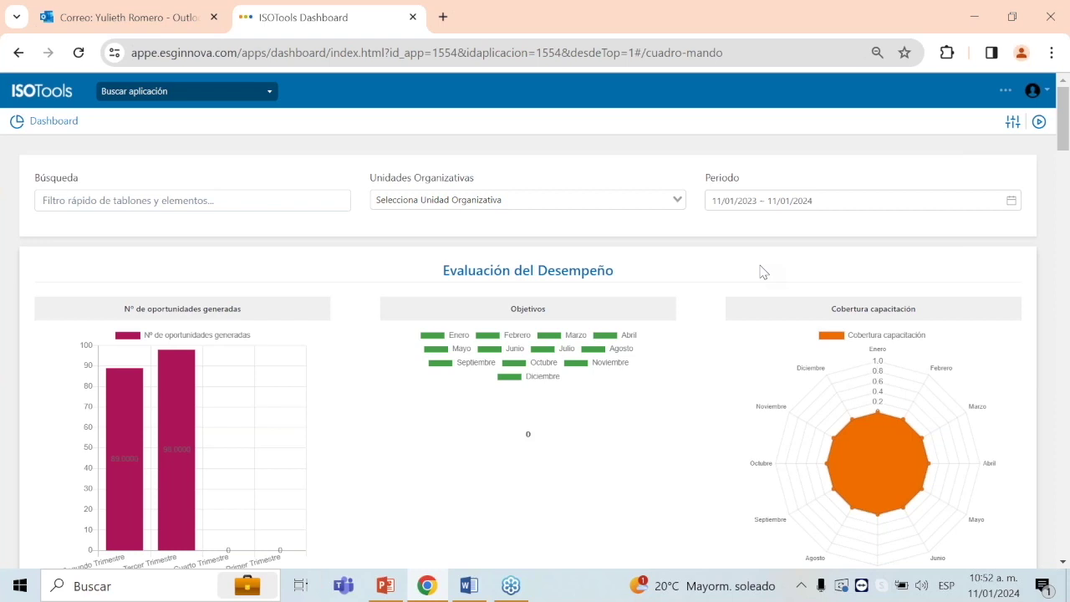
# Step: Open the Desglose breakdown under the 'Hallazgos de mejora continua -Webinar' chart
pyautogui.scroll(-1, 762, 271)
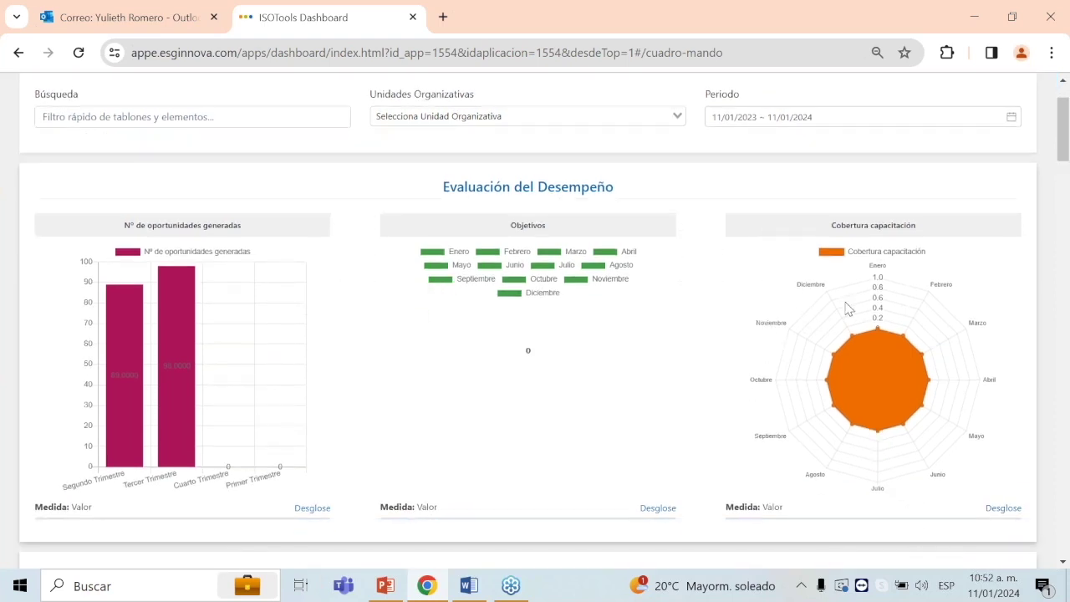
pyautogui.scroll(-10, 894, 328)
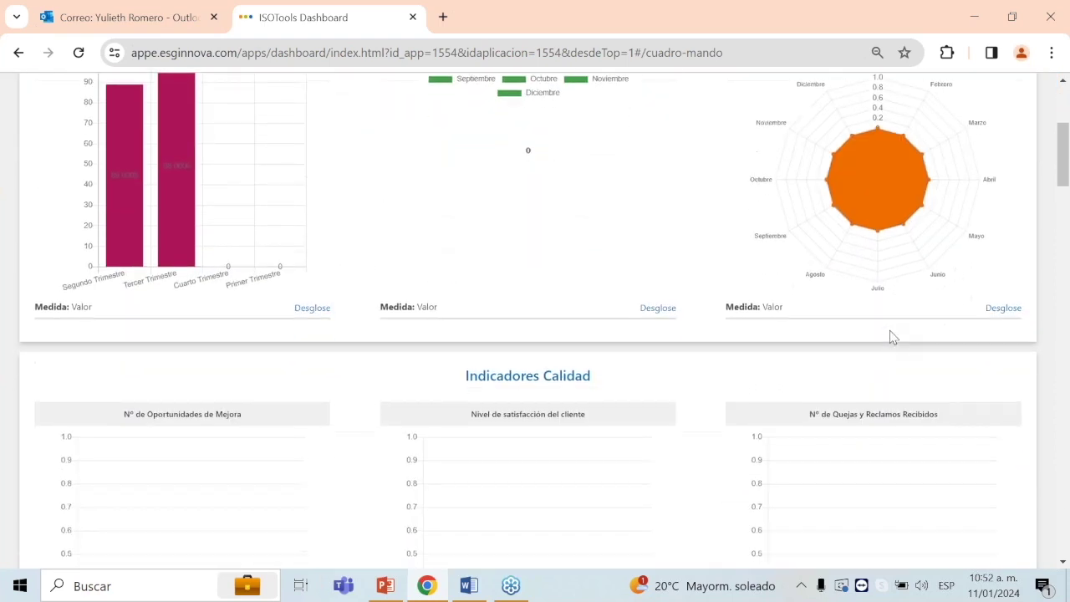
pyautogui.scroll(-10, 894, 336)
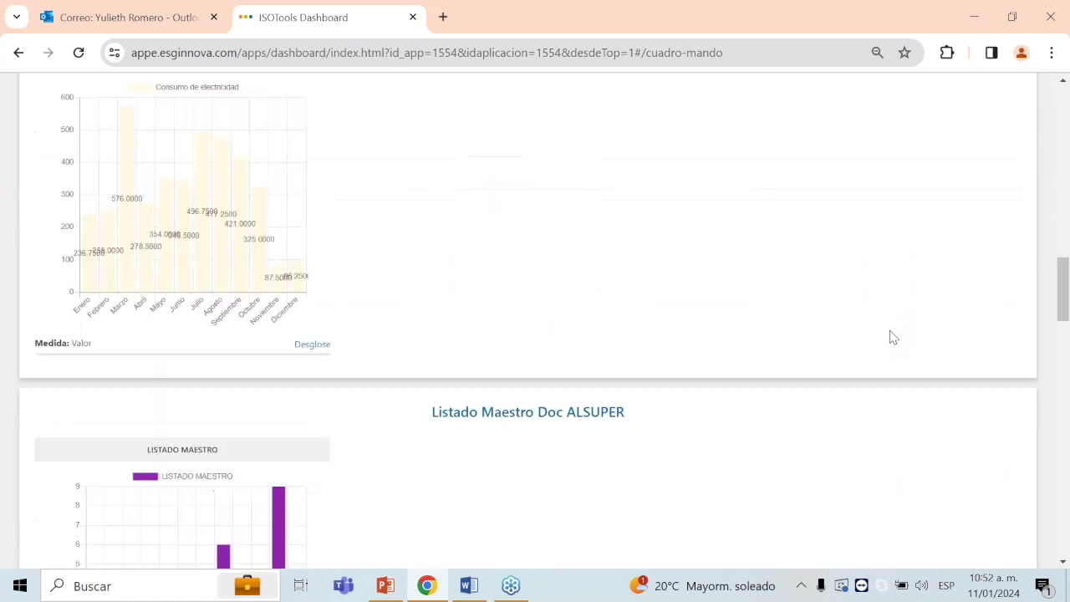
pyautogui.scroll(-4, 892, 336)
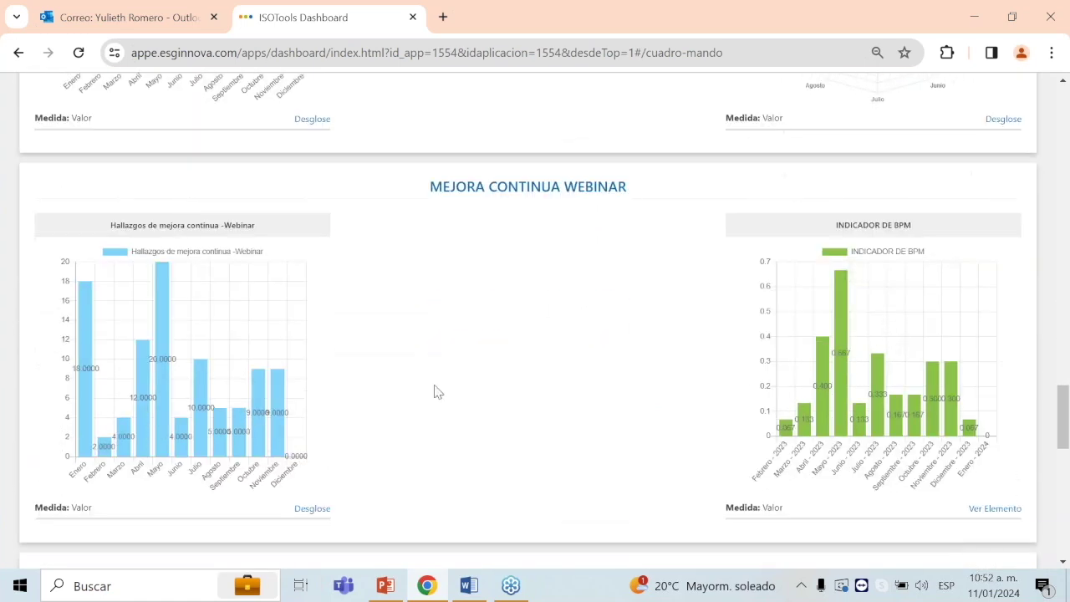
pyautogui.click(312, 509)
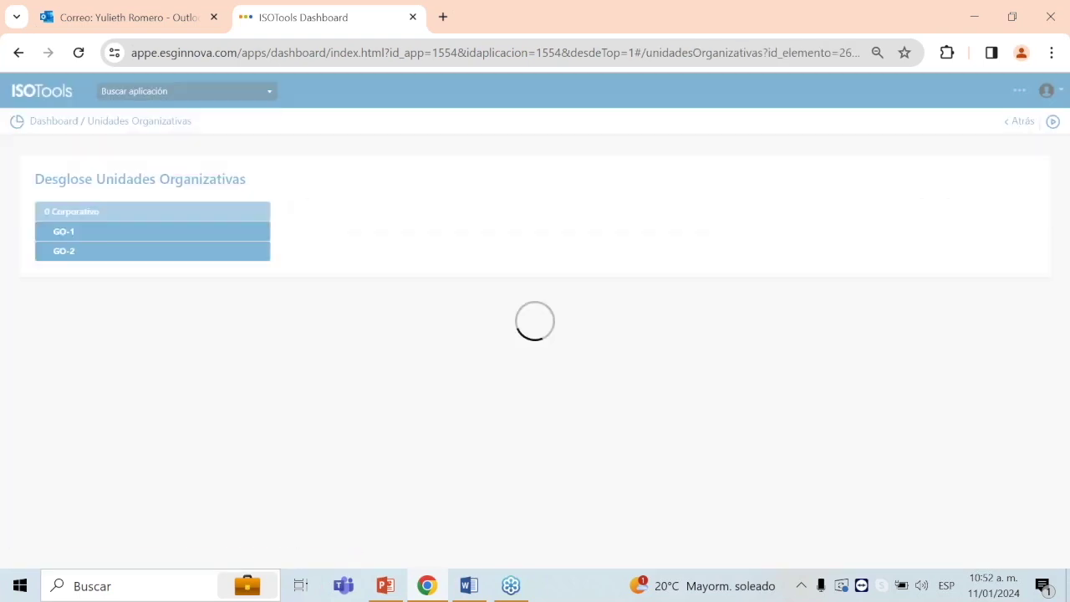
# Step: Show the GO-1 unit's webinar findings, then select the Revisión por la dirección slide link
pyautogui.click(102, 234)
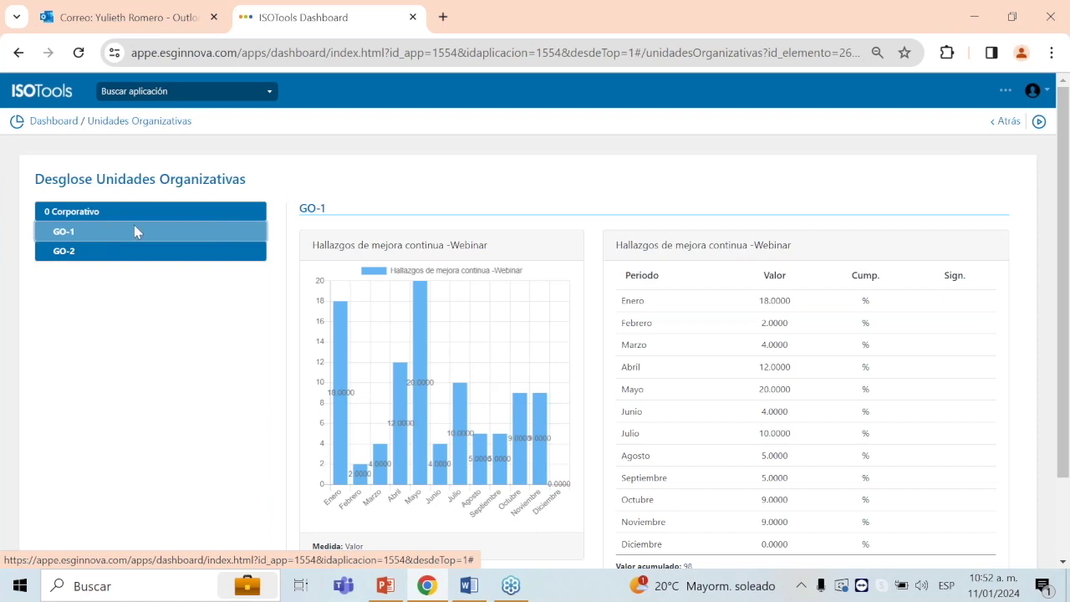
pyautogui.click(385, 586)
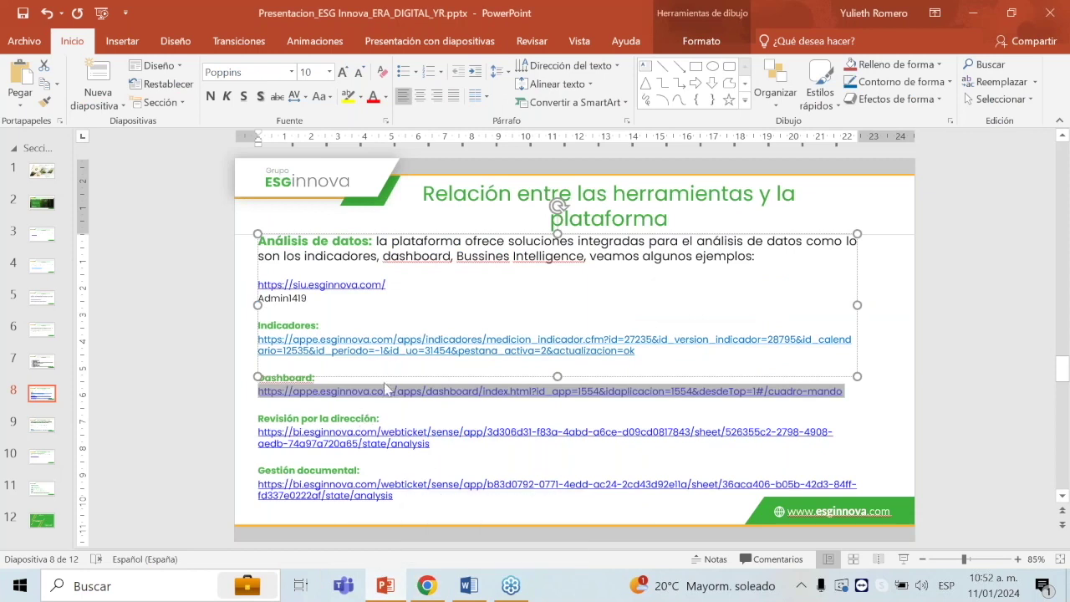
pyautogui.click(408, 422)
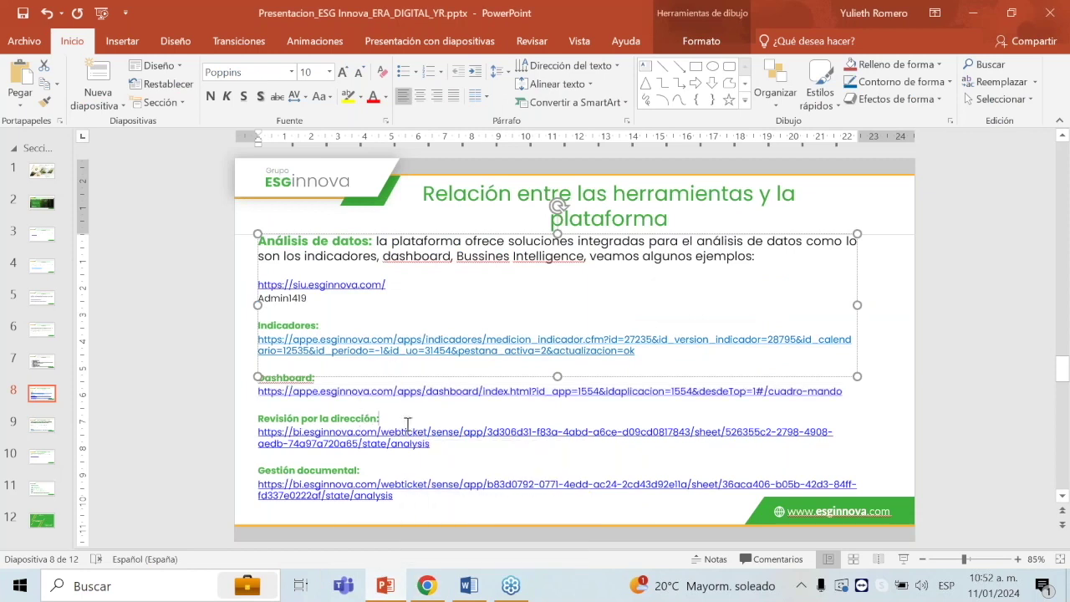
pyautogui.moveTo(432, 444); pyautogui.dragTo(231, 434)
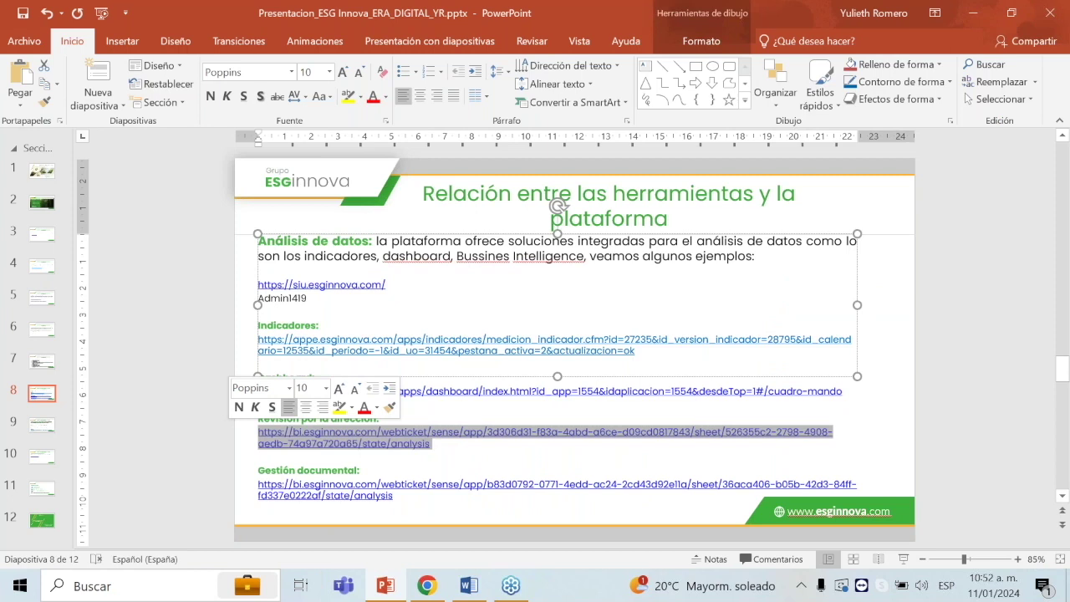
pyautogui.hotkey('alt', 'Tab')
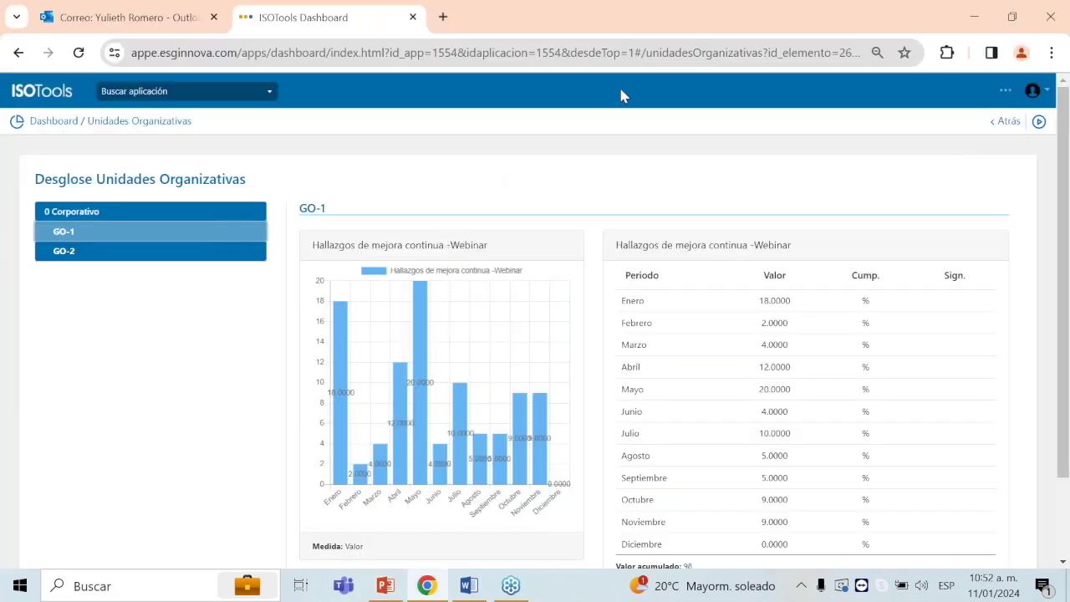
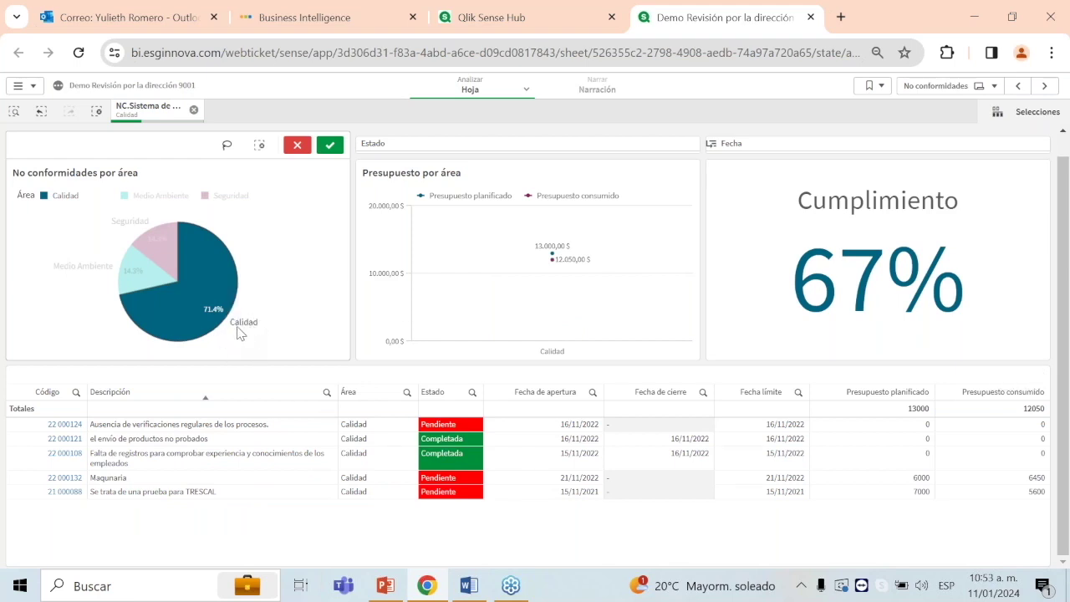
# Step: Try opening nonconformity 22 000124, close the failed ISOTools tab, and advance to the Proveedores sheet
pyautogui.moveTo(892, 299)
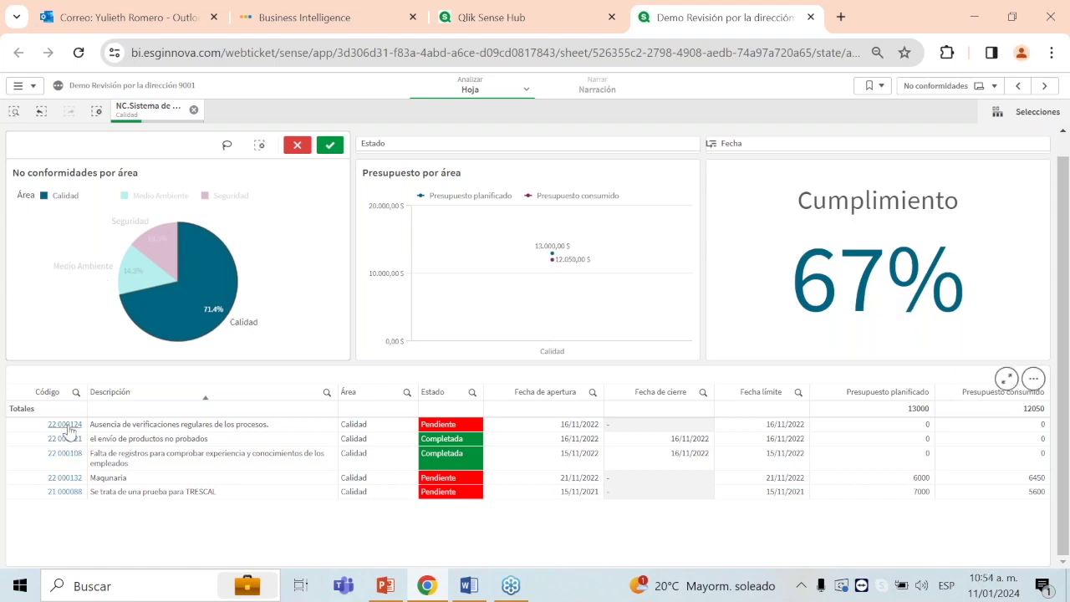
pyautogui.moveTo(68, 430)
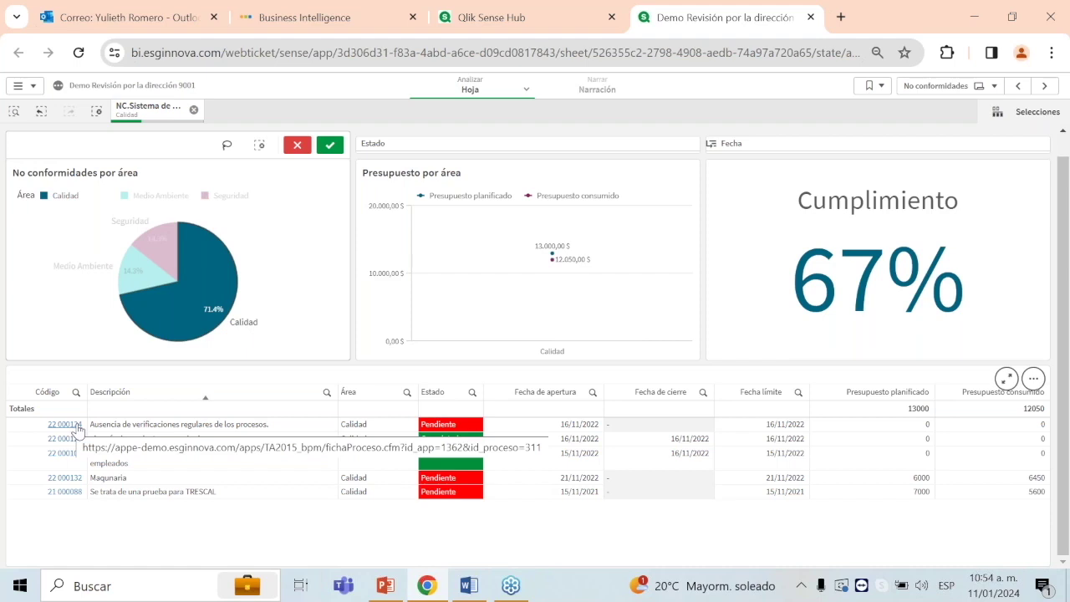
pyautogui.click(75, 428)
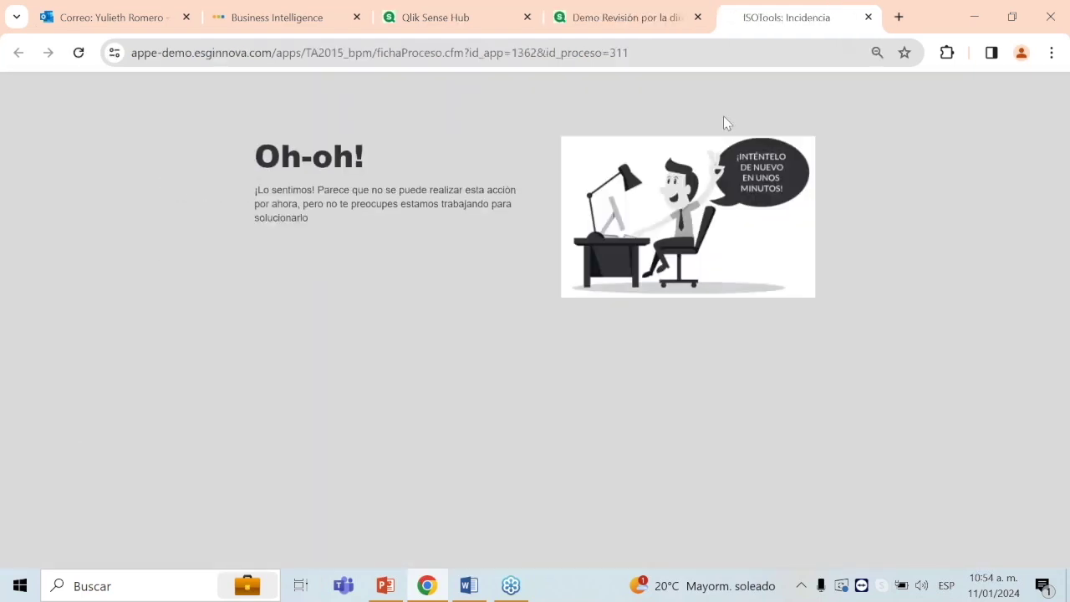
pyautogui.click(869, 16)
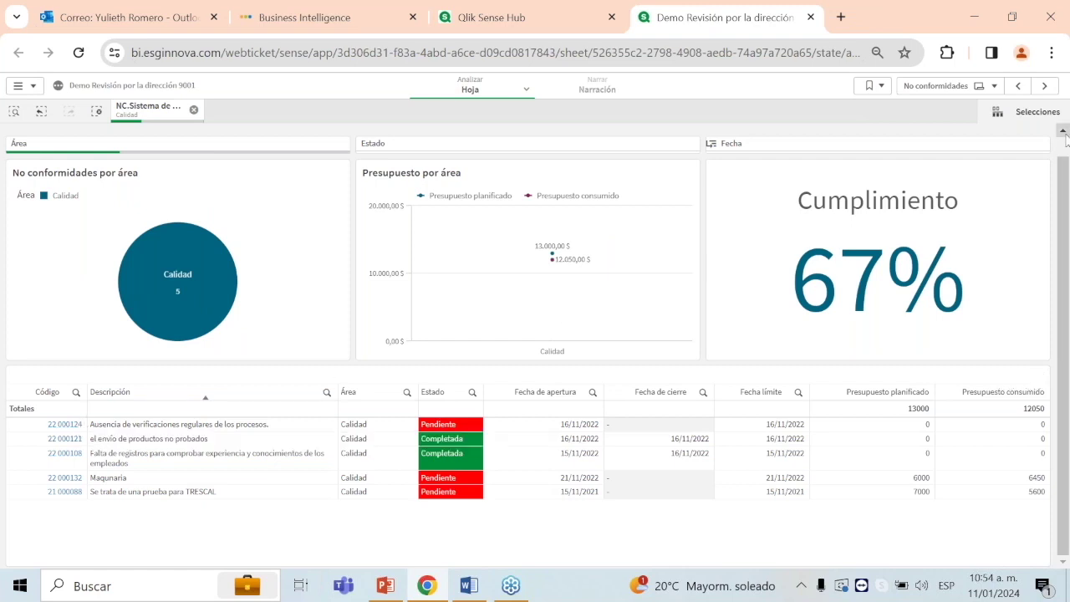
pyautogui.click(1045, 87)
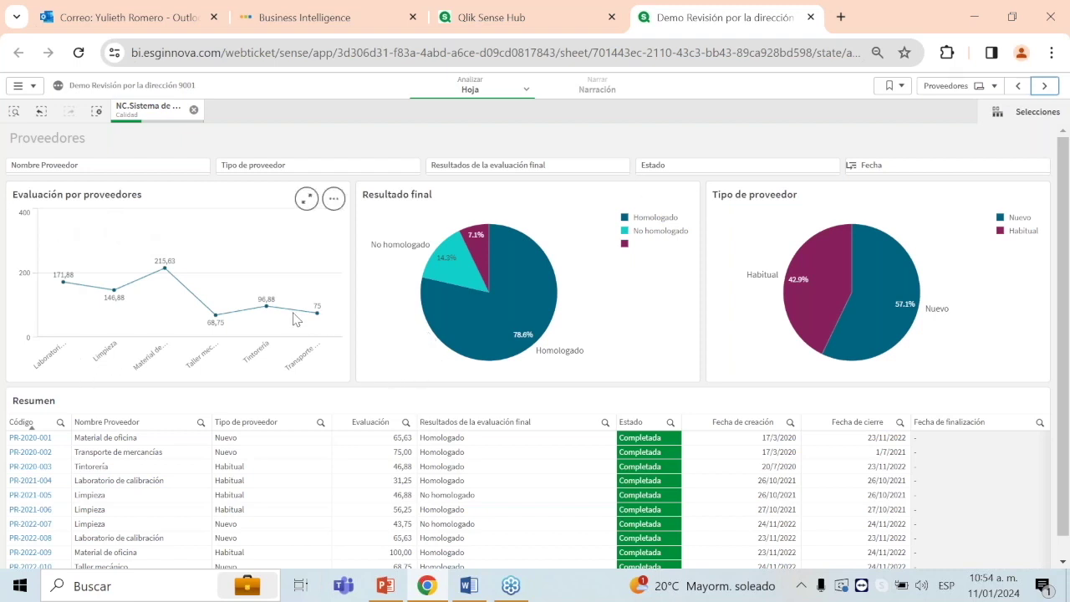
# Step: Scroll through the Resumen table, then advance to the Planes de Mejora sheet
pyautogui.moveTo(540, 324)
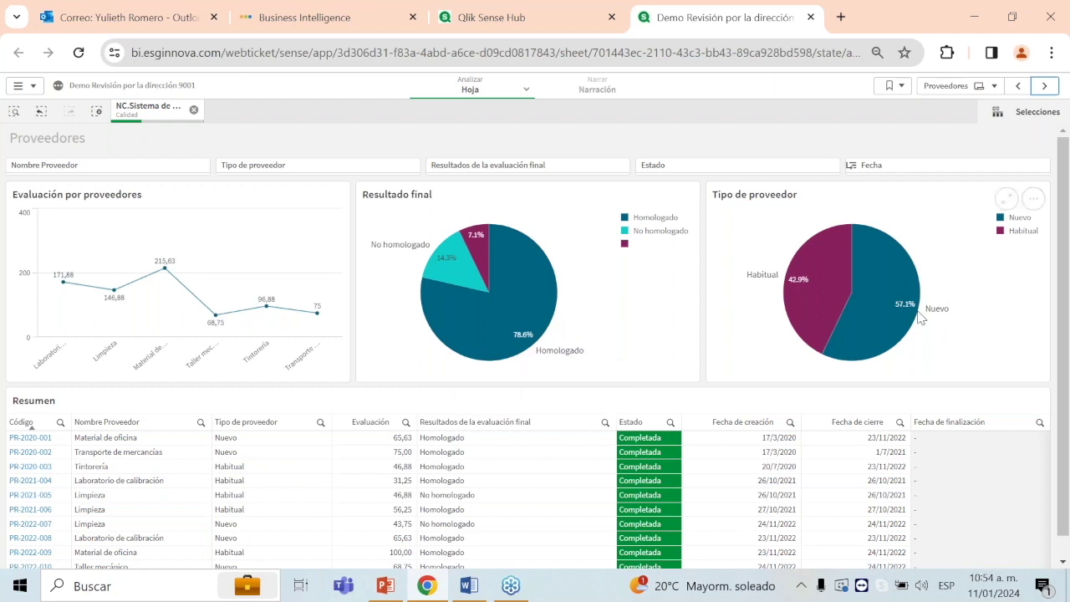
pyautogui.scroll(-2, 764, 432)
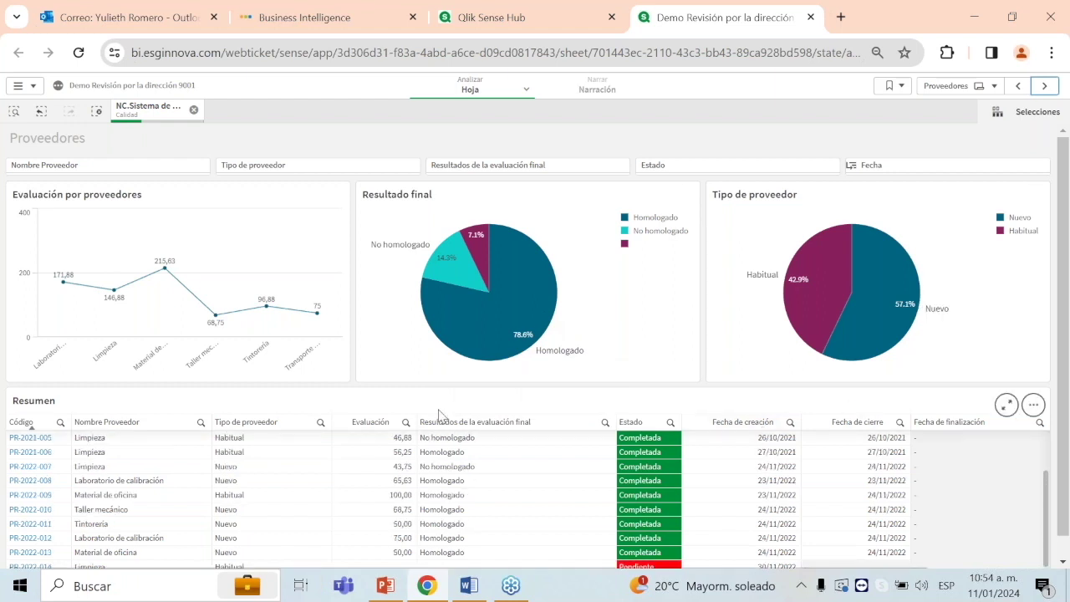
pyautogui.click(1044, 86)
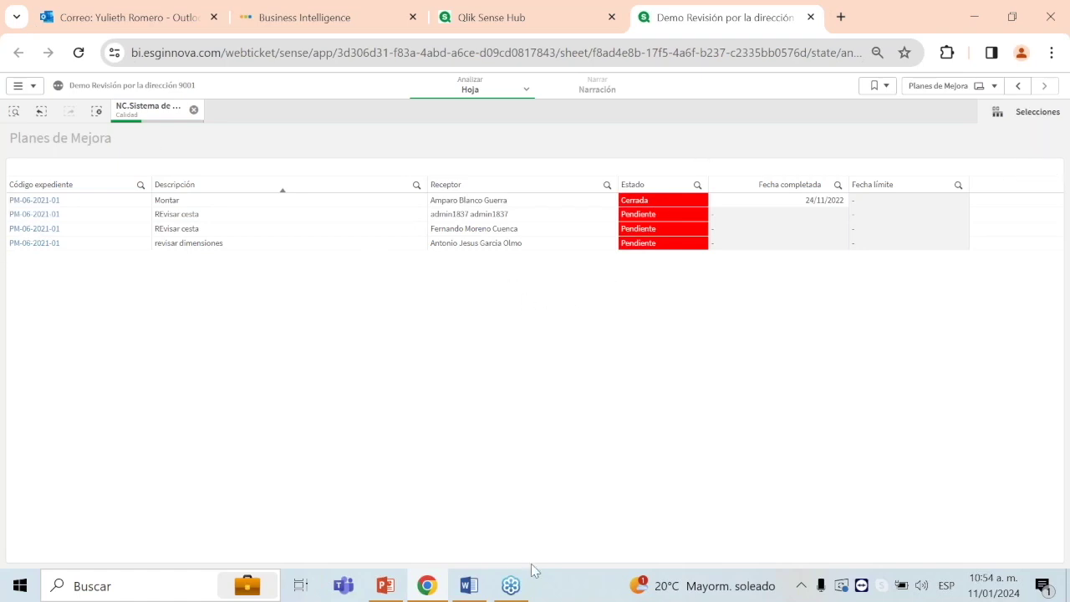
# Step: Paste the slide 8 Gestión documental URL into Chrome to load the Demo Gestión Documental app
pyautogui.click(384, 592)
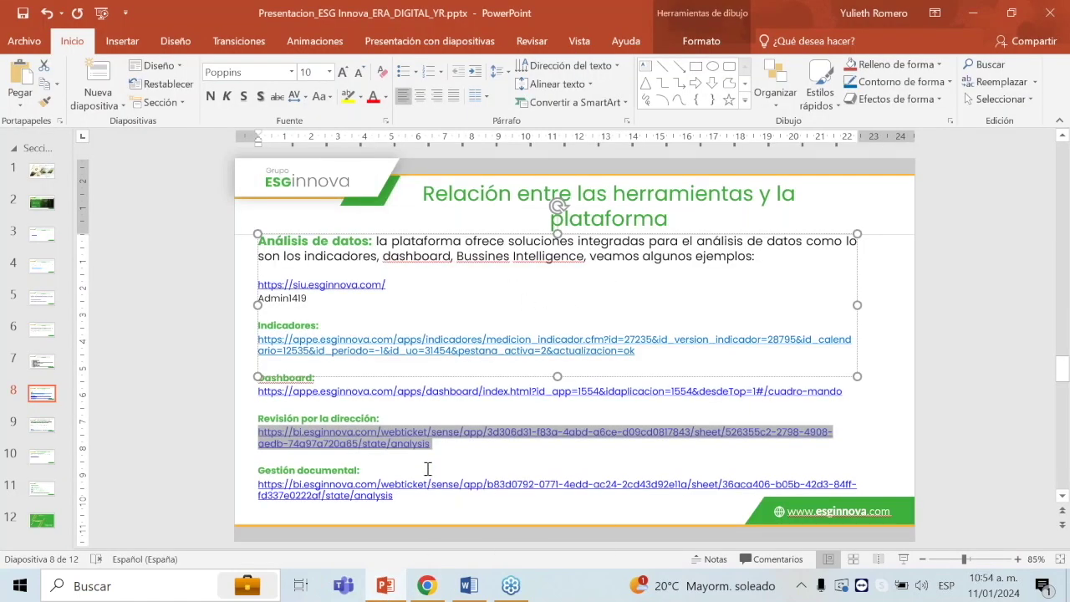
pyautogui.click(394, 499)
pyautogui.keyDown('shift'); pyautogui.click(277, 480); pyautogui.keyUp('shift')
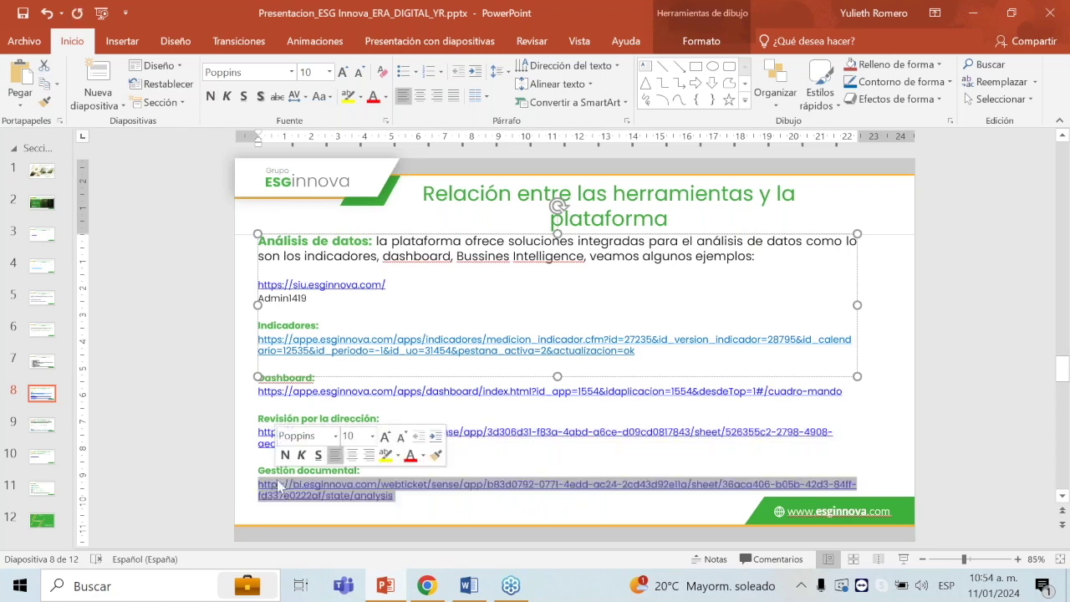
pyautogui.hotkey('ctrl', 'c')
pyautogui.hotkey('alt', 'Tab')
pyautogui.click(717, 53)
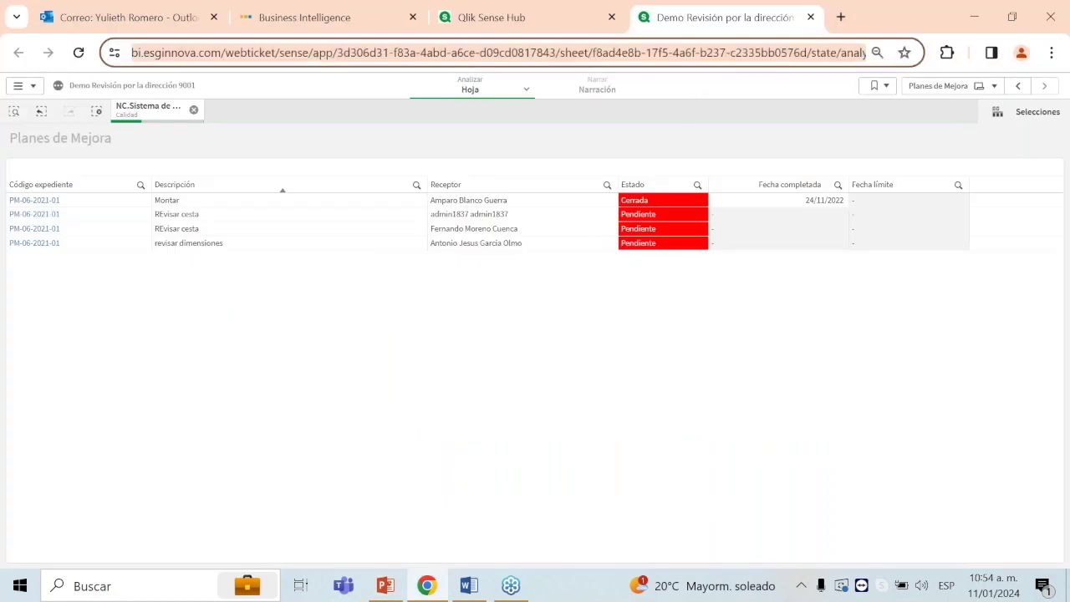
pyautogui.hotkey('ctrl', 'v')
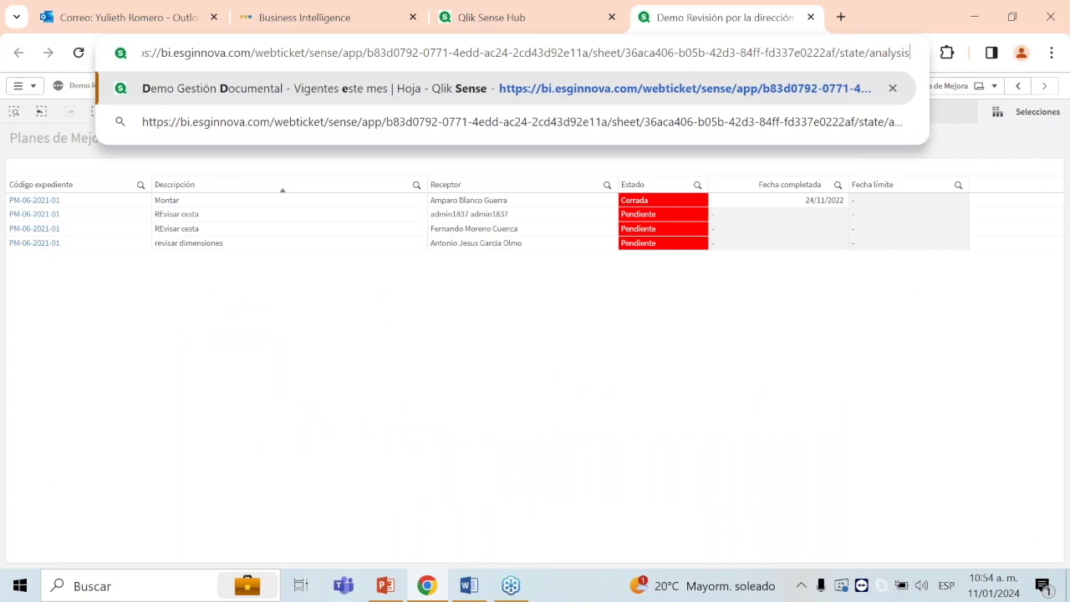
pyautogui.press('Return')
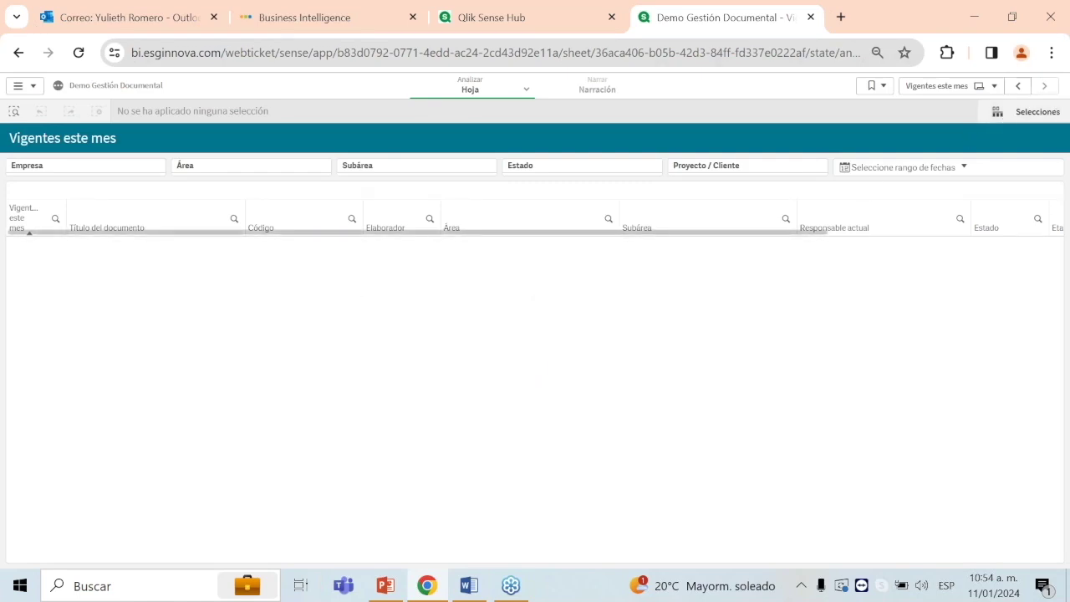
# Step: Step back three sheets to Aprobación de Documentos, then show presentation slide 9
pyautogui.click(1020, 86)
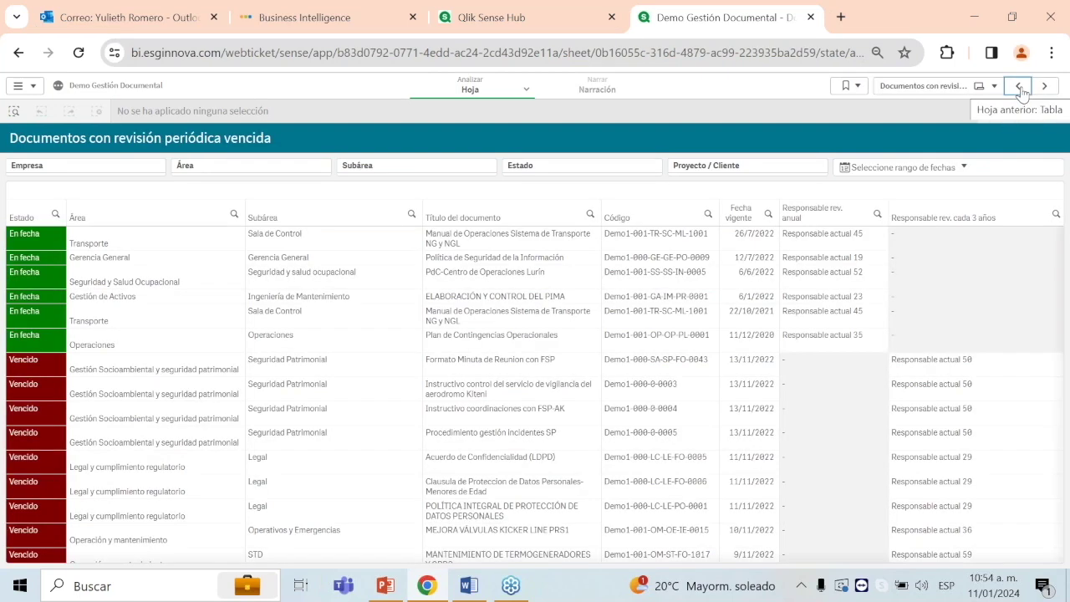
pyautogui.click(1020, 87)
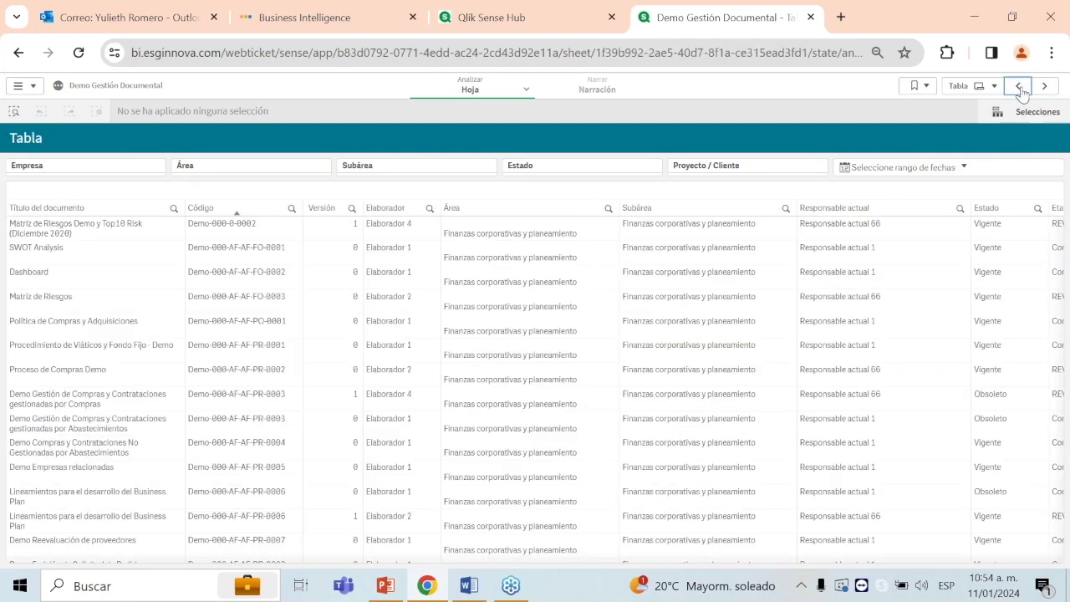
pyautogui.click(1019, 87)
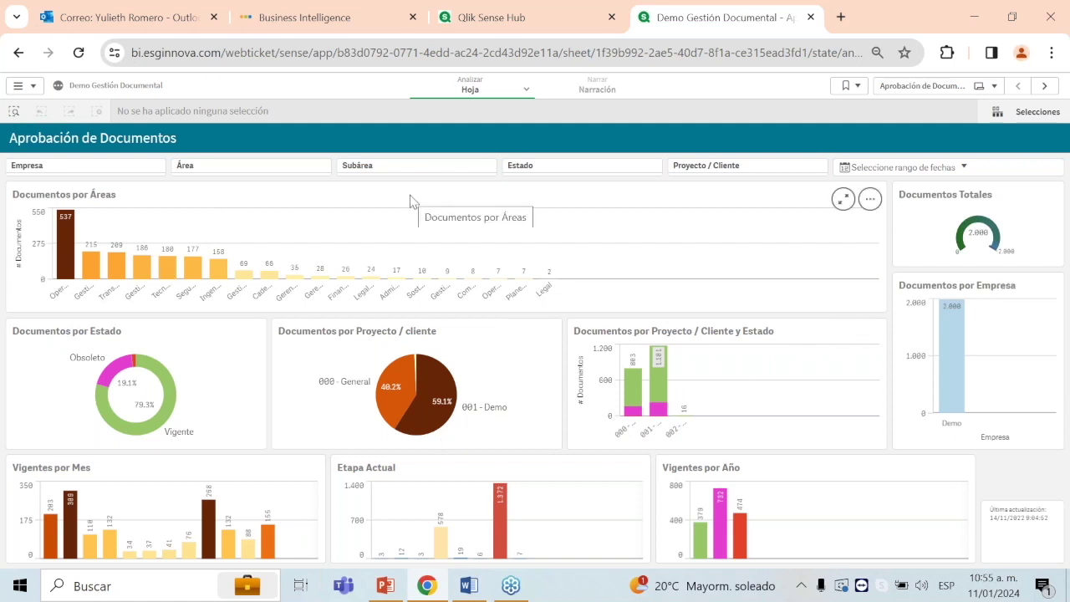
pyautogui.click(383, 595)
pyautogui.click(41, 426)
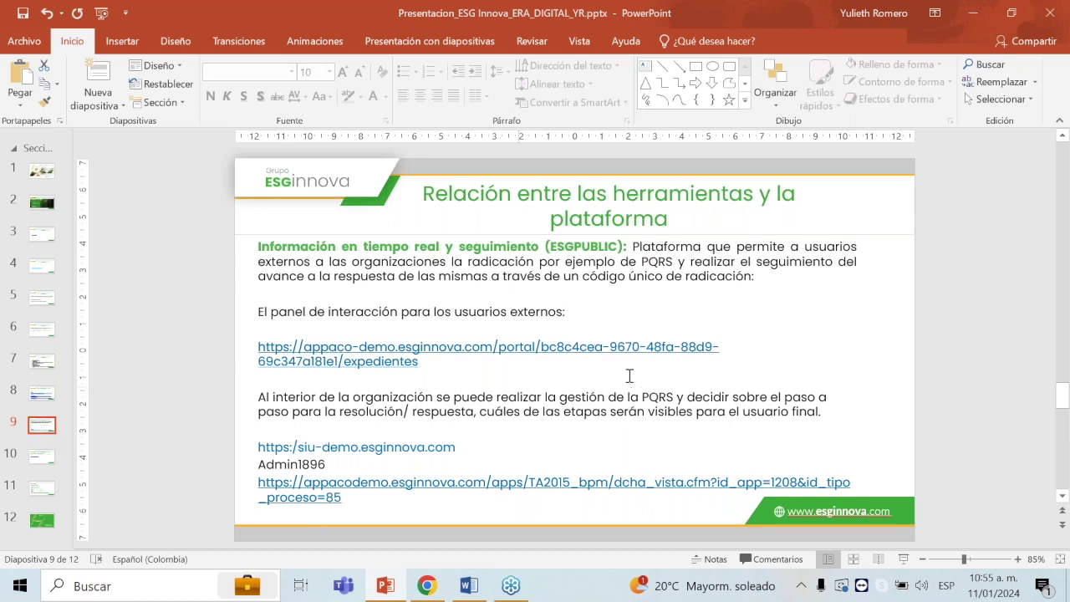
# Step: Close the Demo Gestión Documental tab and copy the appaco-demo guest portal link from slide 9
pyautogui.hotkey('alt', 'Tab')
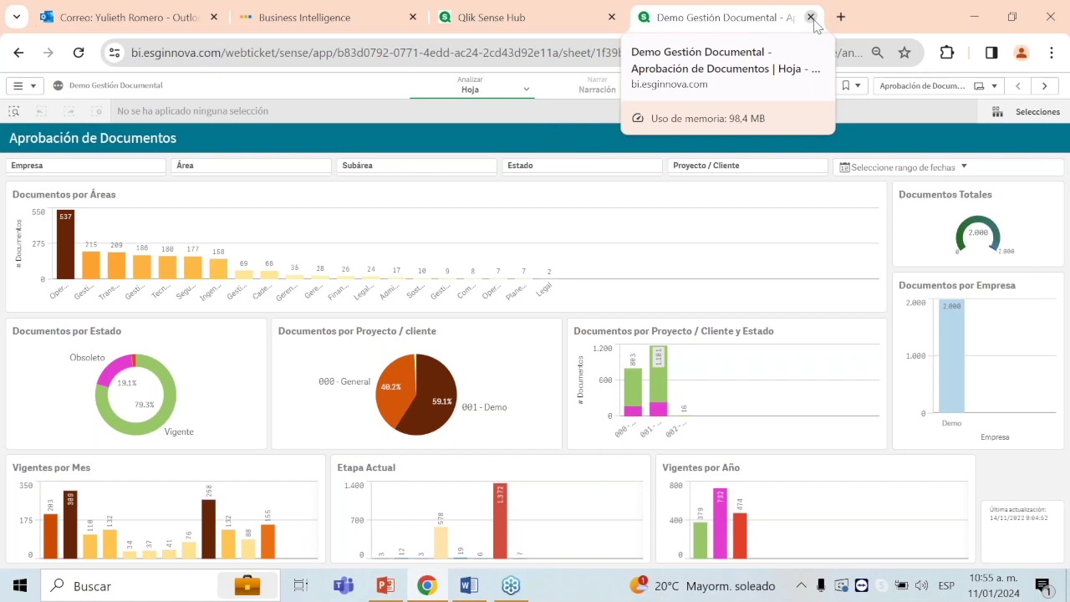
pyautogui.click(810, 18)
pyautogui.hotkey('alt', 'Tab')
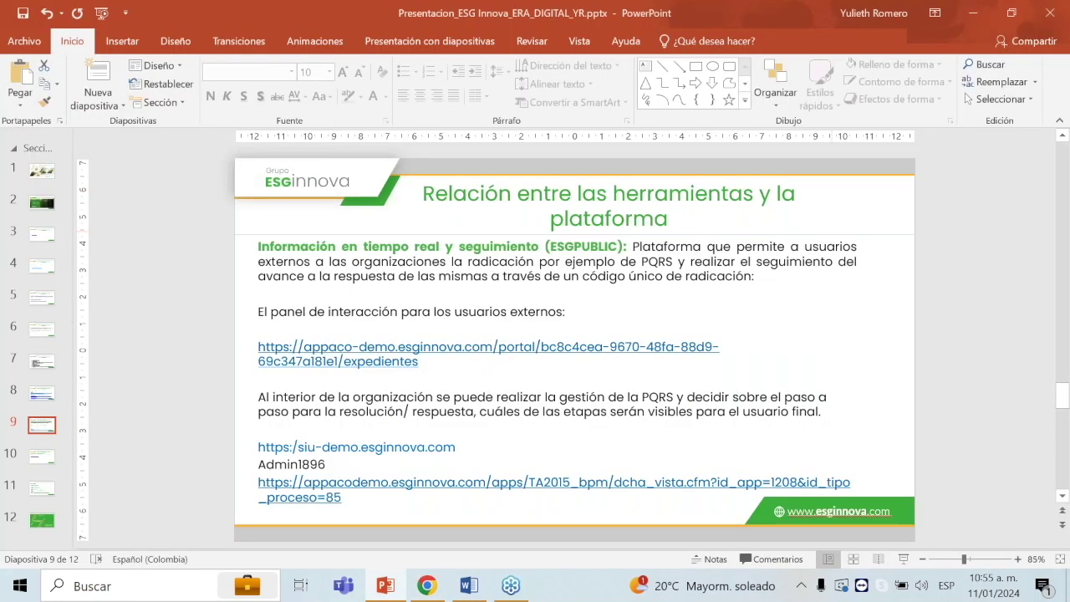
pyautogui.click(447, 382)
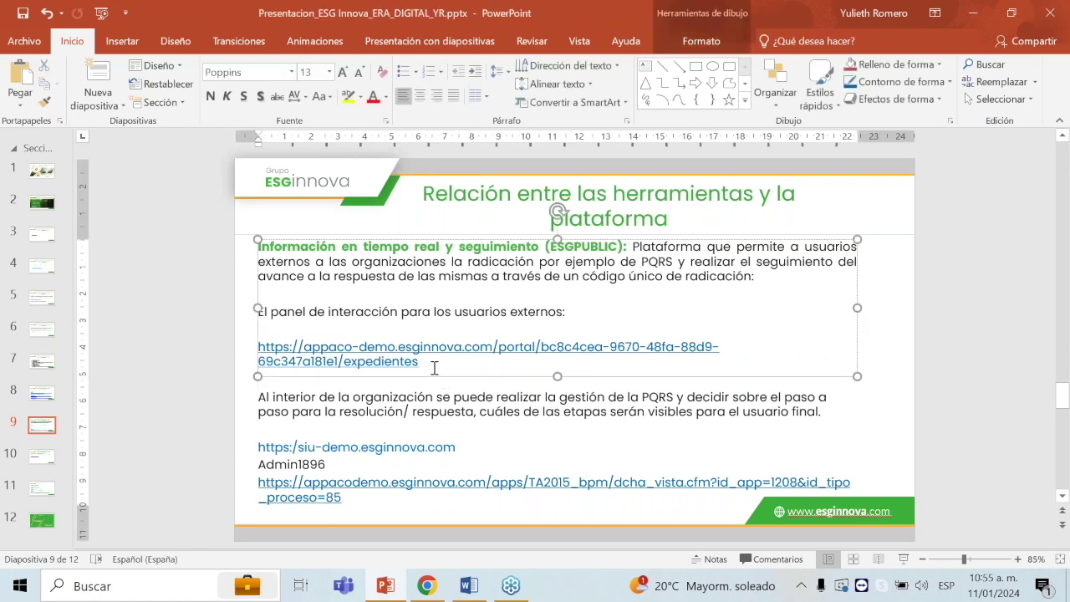
pyautogui.moveTo(420, 362); pyautogui.dragTo(258, 346)
pyautogui.hotkey('ctrl', 'c')
pyautogui.hotkey('alt', 'Tab')
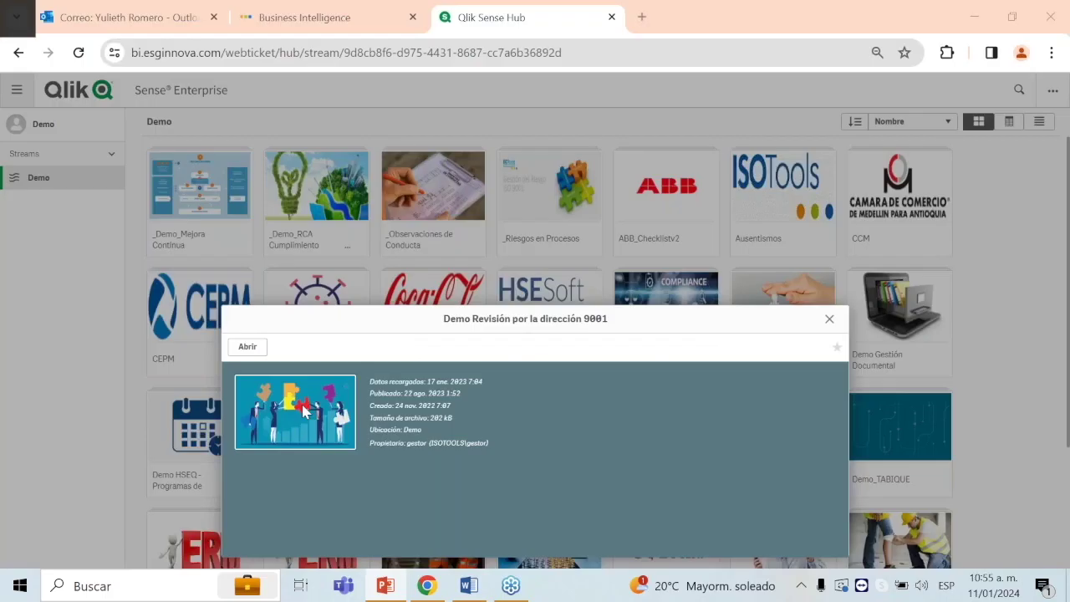
# Step: Load the guest portal address, highlight its portal part, then start a new Peticiones, Quejas, Reclamos, Sugerencias request
pyautogui.click(574, 53)
pyautogui.hotkey('ctrl', 'v')
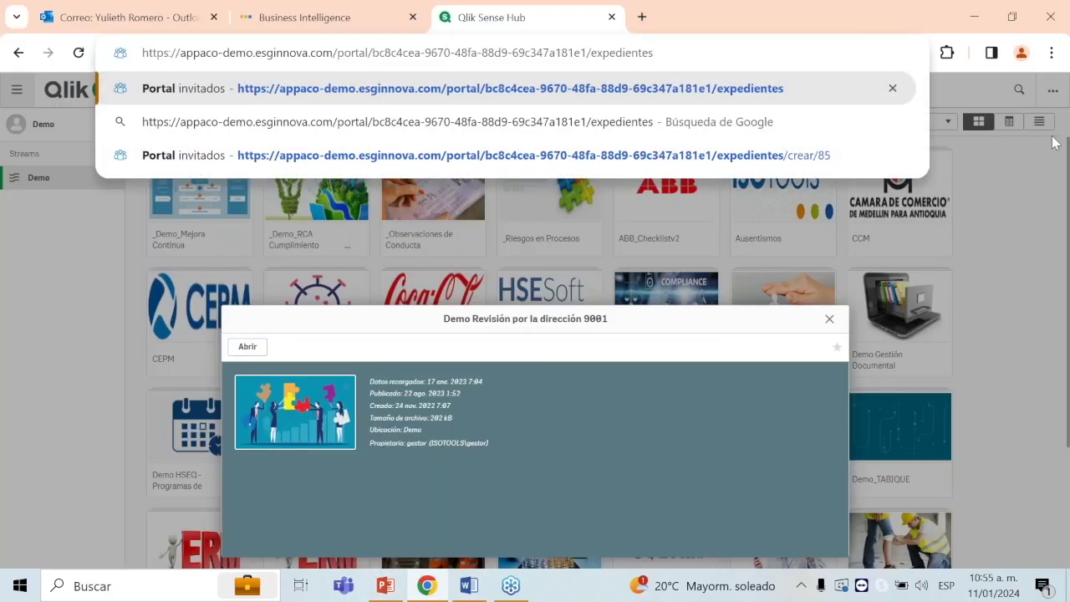
pyautogui.press('Return')
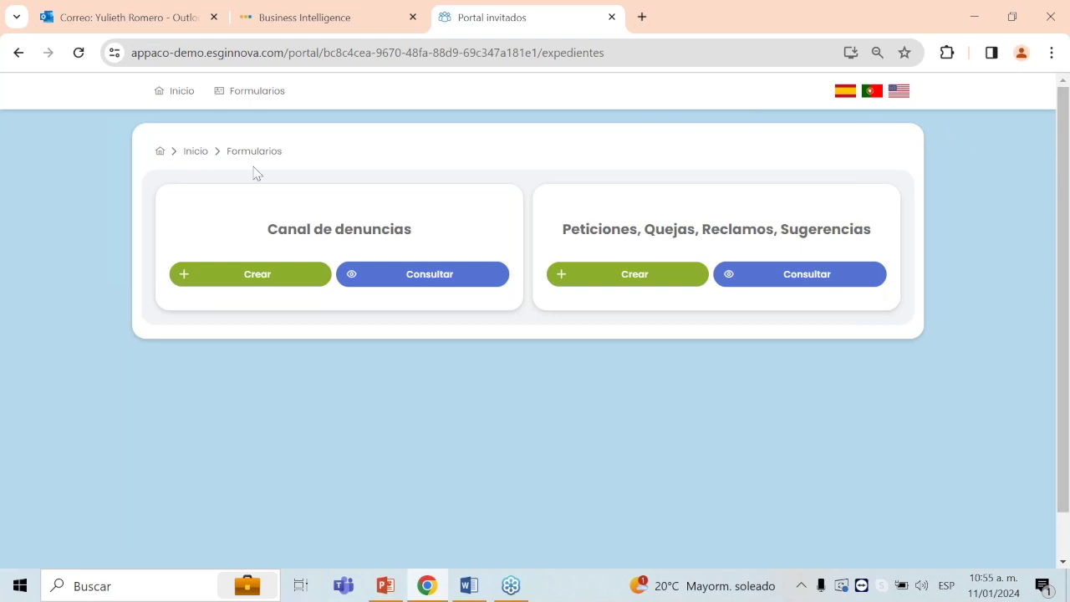
pyautogui.moveTo(134, 56); pyautogui.dragTo(324, 57)
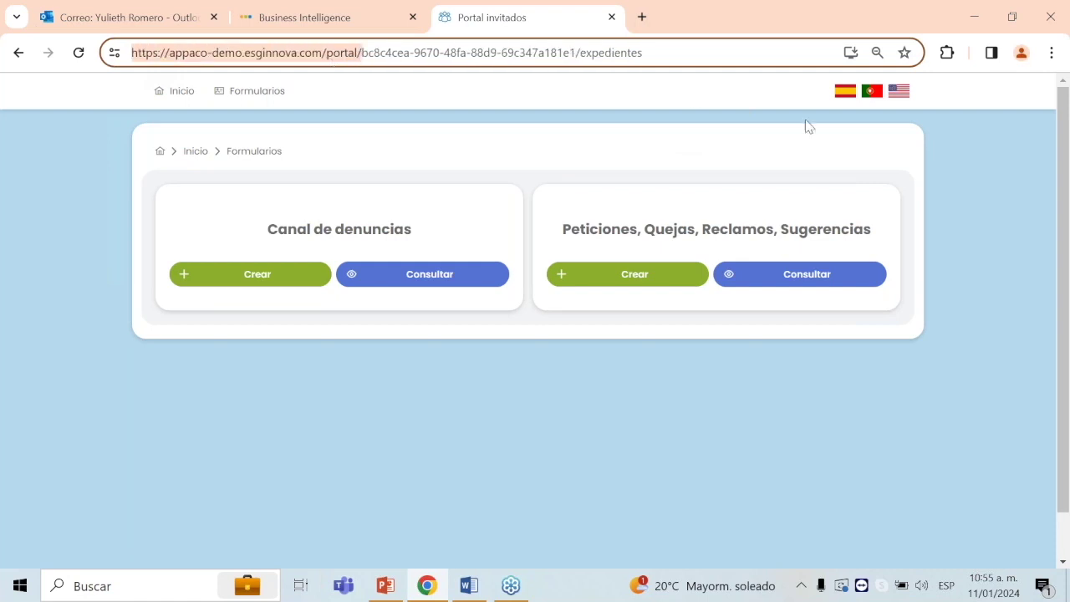
pyautogui.click(755, 376)
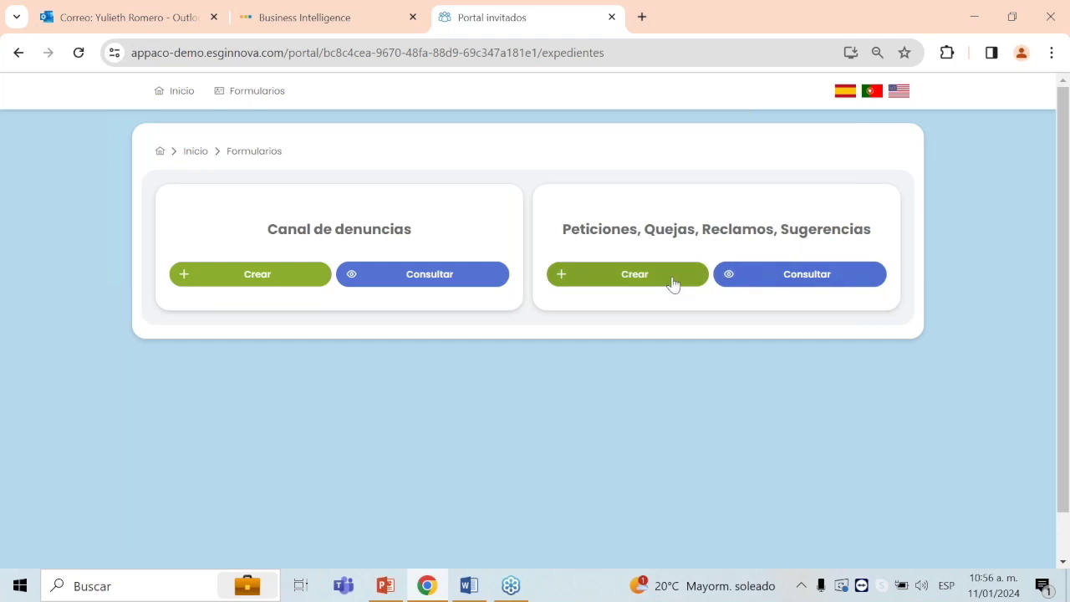
pyautogui.click(585, 274)
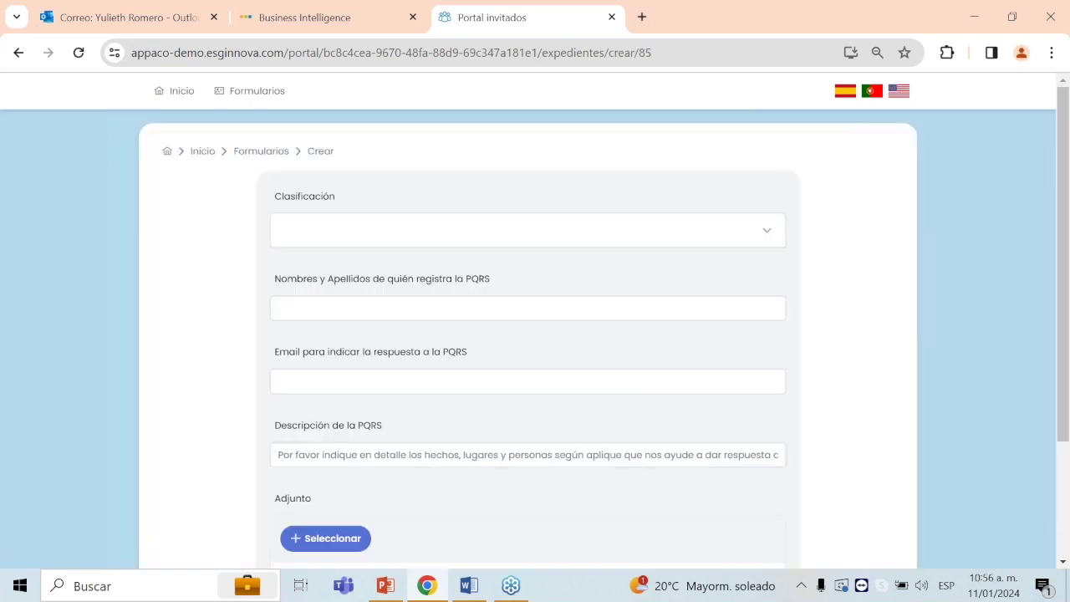
# Step: Classify the request as Queja/ Reclamo and fill in the requester's name and reply e-mail address
pyautogui.click(549, 243)
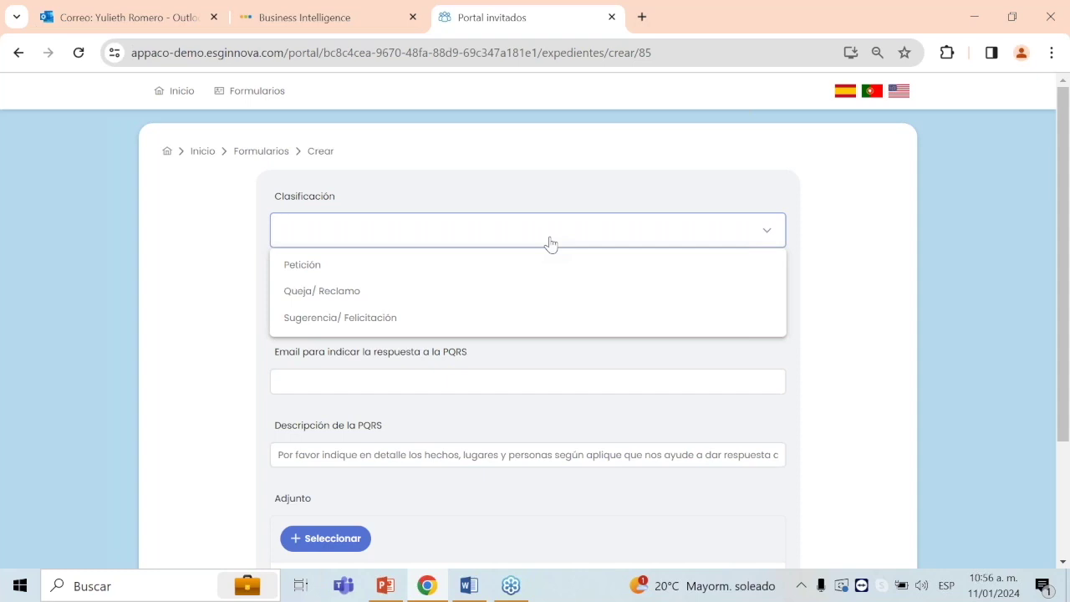
pyautogui.click(454, 299)
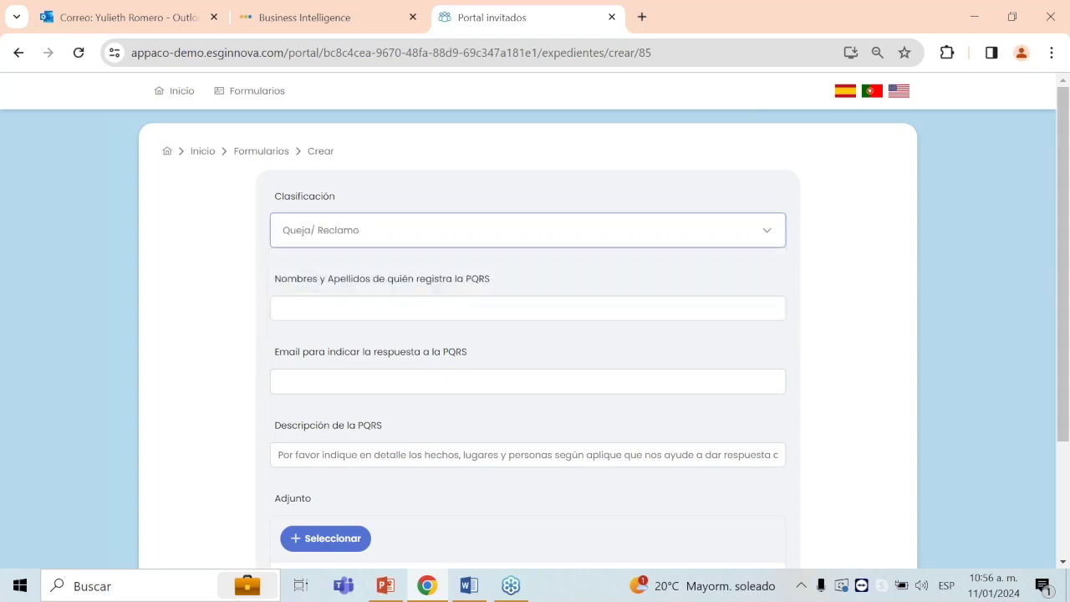
pyautogui.click(454, 301)
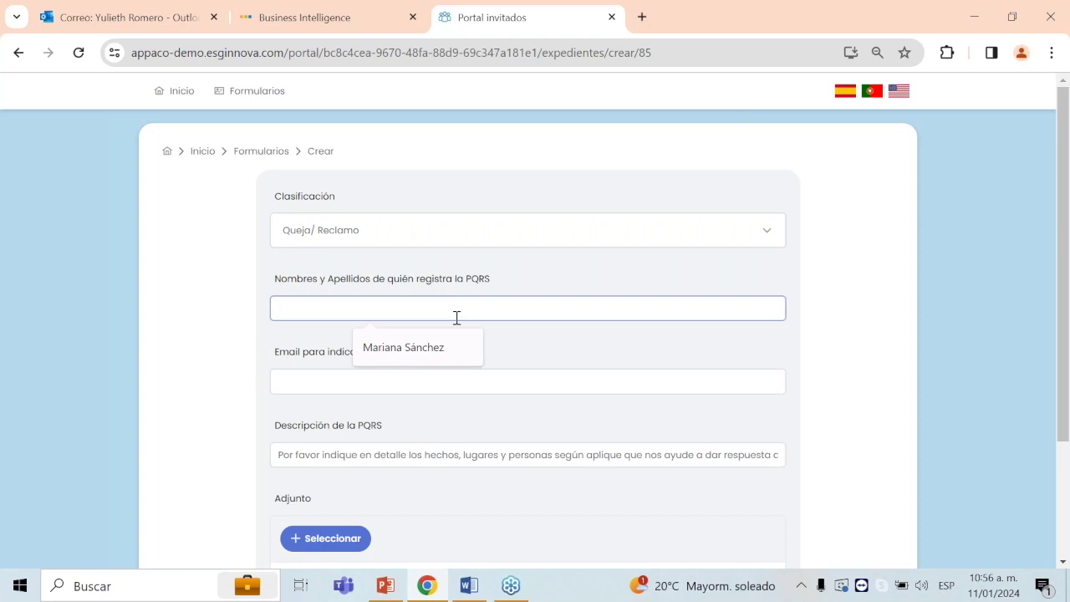
pyautogui.click(446, 352)
pyautogui.scroll(-1, 549, 365)
pyautogui.click(493, 294)
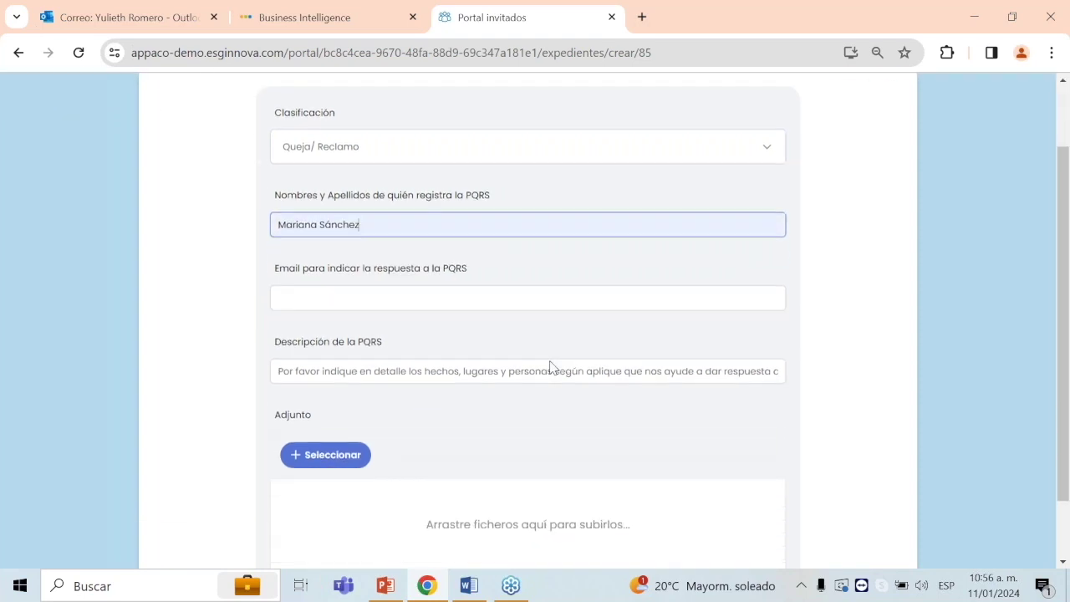
pyautogui.write('yuliet')
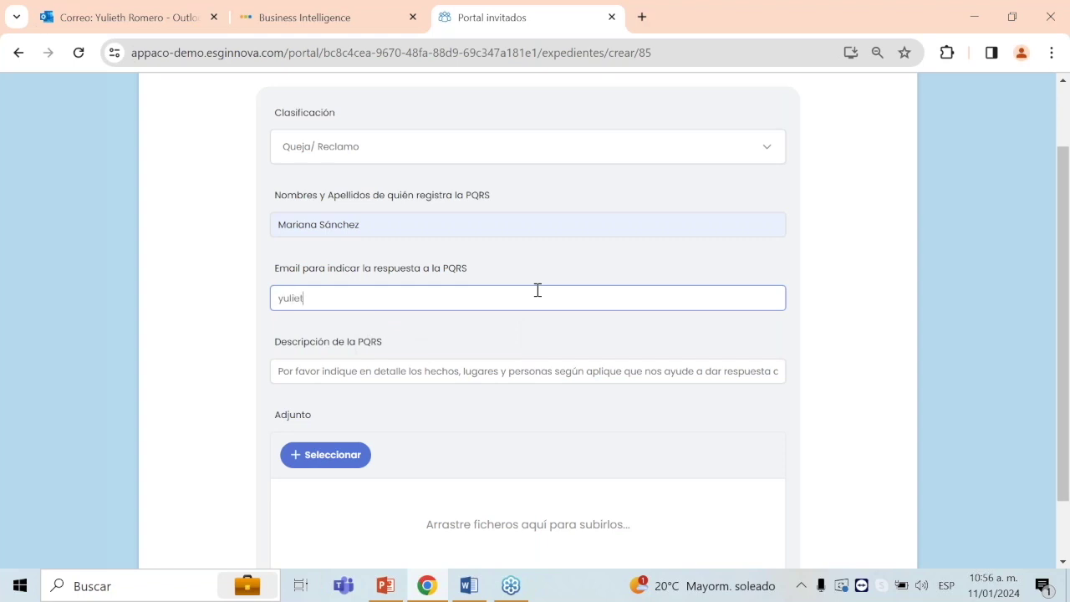
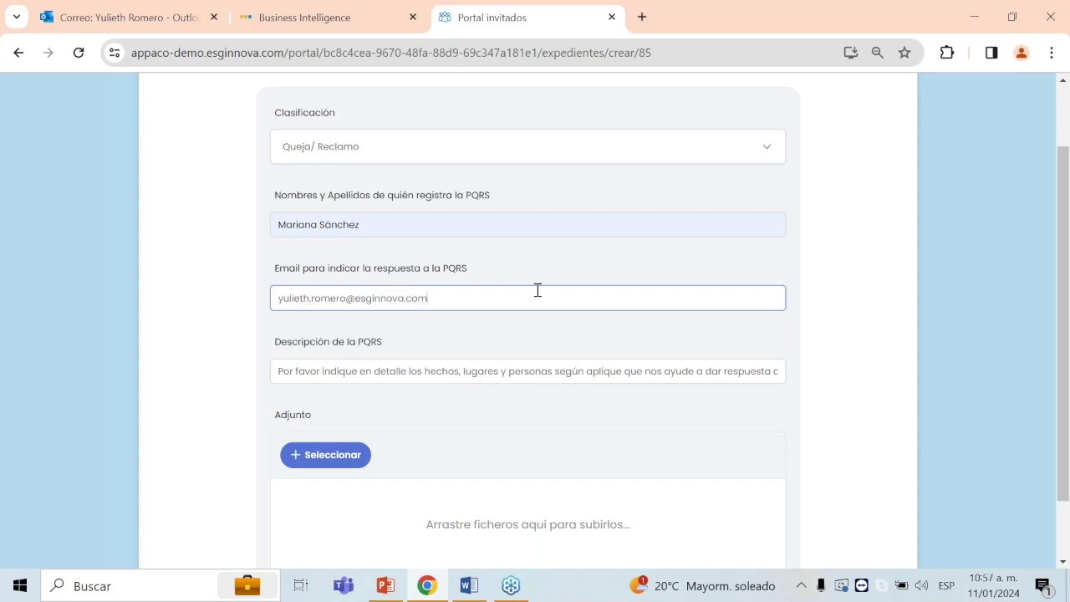
# Step: Replace the description with 'Tiempo de respuesta superior a SLA', fixing the typo in respuesta
pyautogui.click(493, 370)
pyautogui.hotkey('ctrl', 'a')
pyautogui.write('Po')
pyautogui.write('Tiempo')
pyautogui.write(' de rspuesta')
pyautogui.write('s')
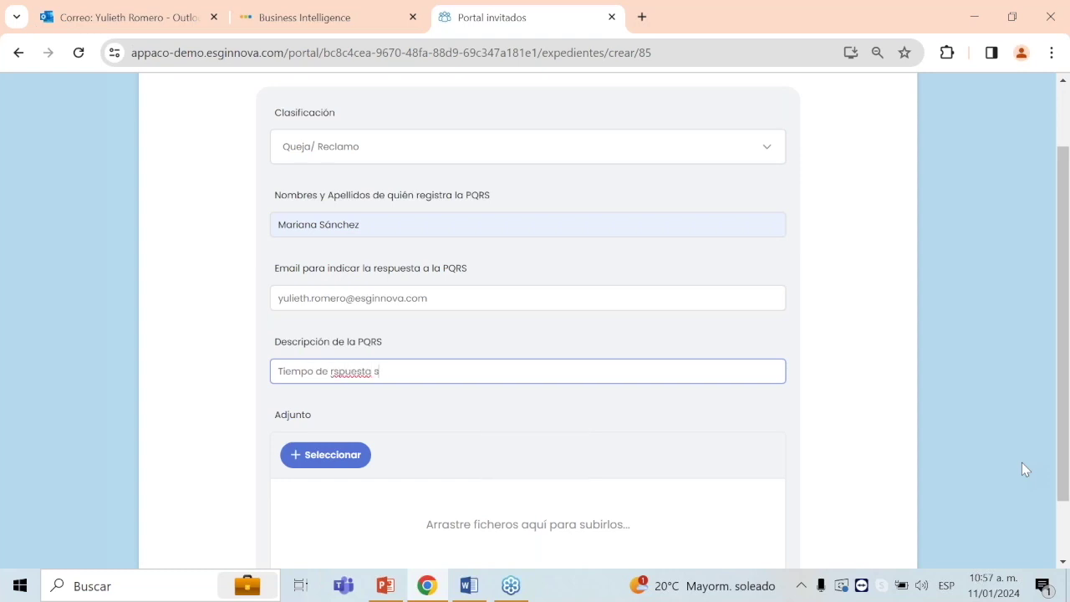
pyautogui.write('uperior a')
pyautogui.press('capslock')
pyautogui.write('SLA')
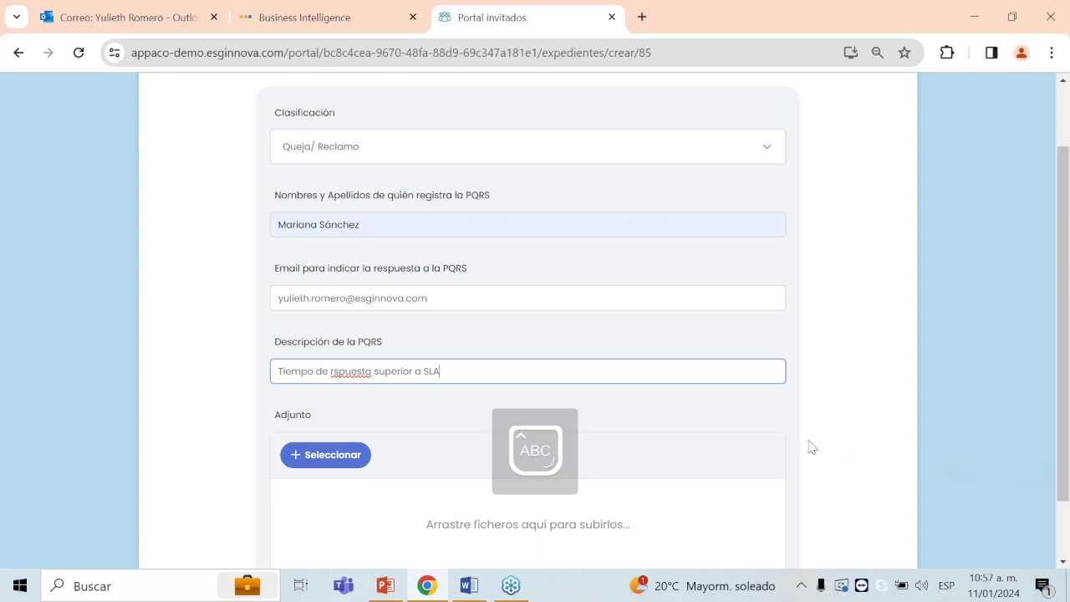
pyautogui.press('capslock')
pyautogui.click(335, 370)
pyautogui.write('e')
pyautogui.scroll(-2, 526, 397)
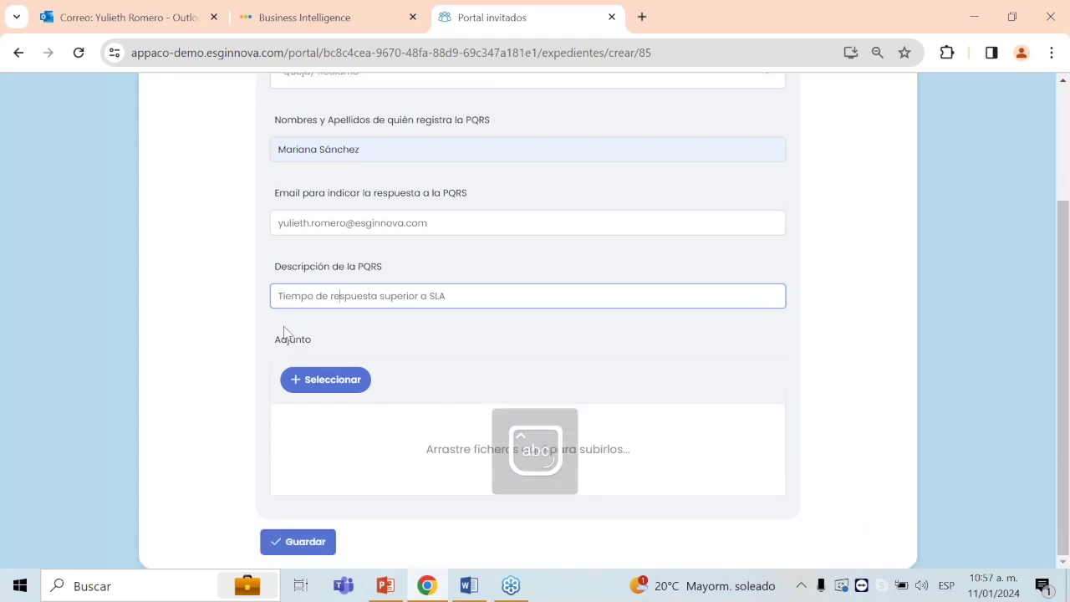
pyautogui.moveTo(276, 338); pyautogui.dragTo(317, 349)
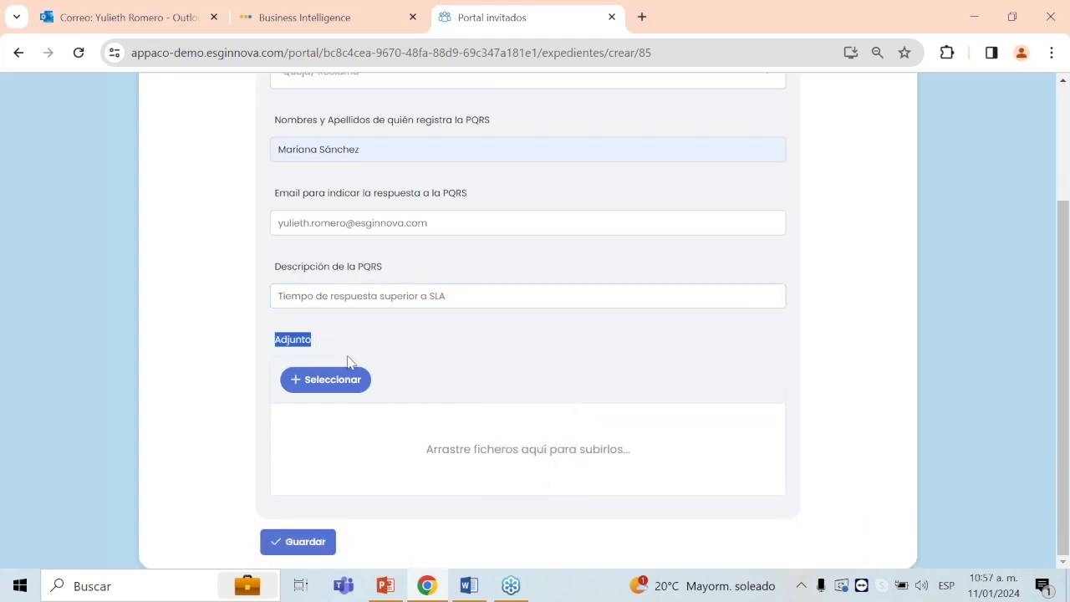
pyautogui.scroll(4, 583, 388)
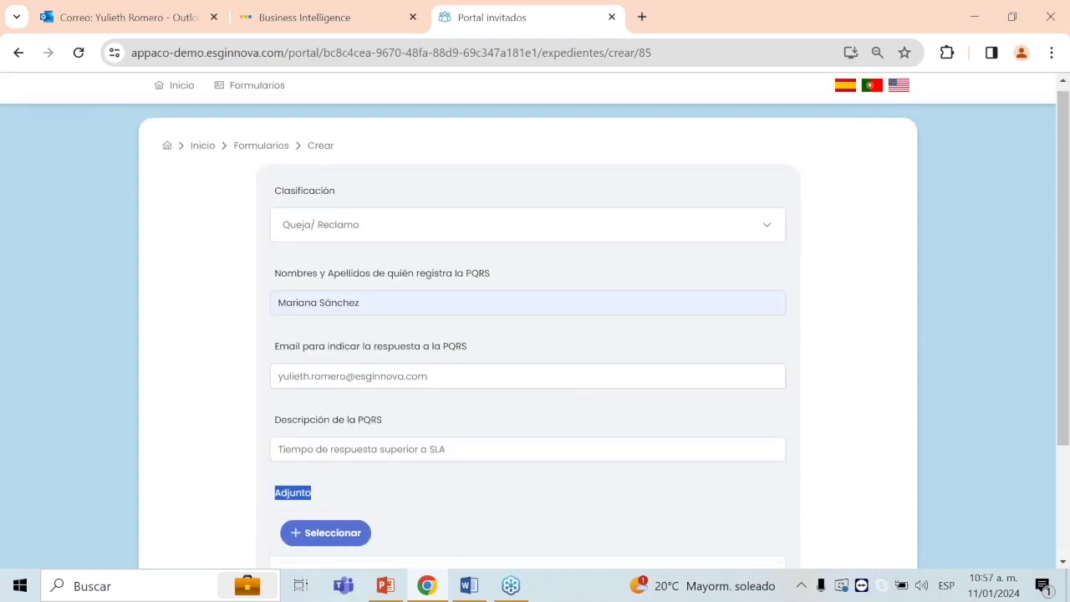
pyautogui.scroll(-4, 583, 388)
# Step: In the attachment dialog, browse to Desktop > ISOTOOLS > MANUALES y VIDEO MANUALES > Permisos
pyautogui.click(342, 389)
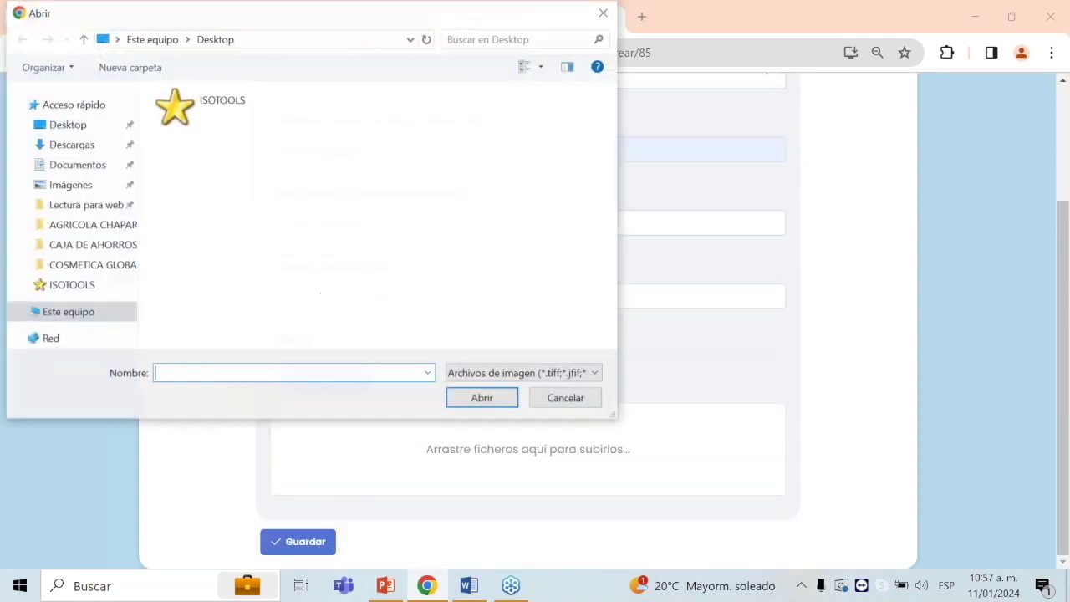
pyautogui.click(59, 130)
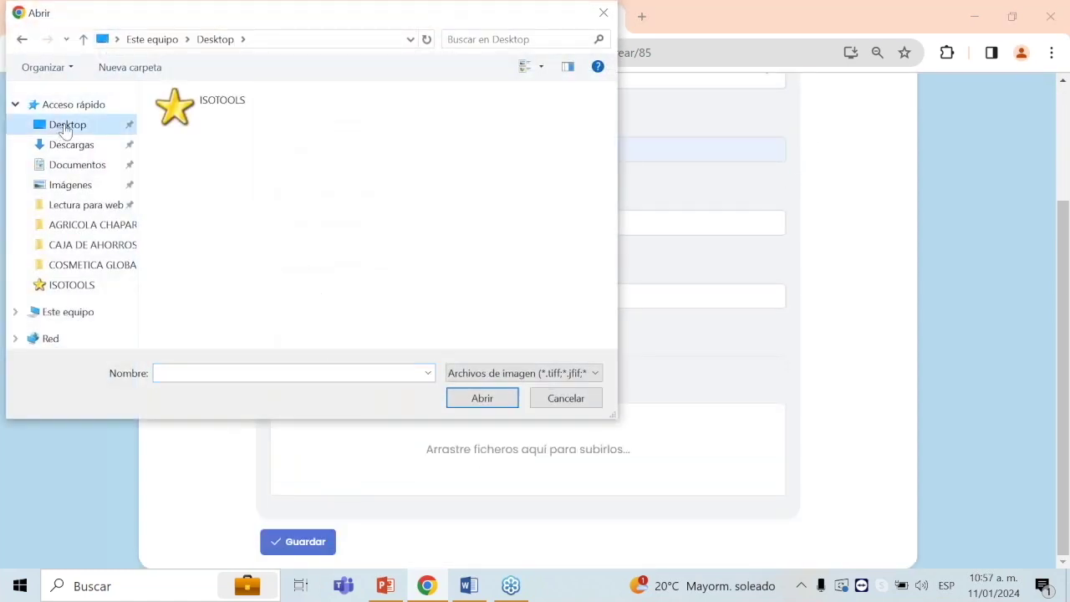
pyautogui.doubleClick(199, 116)
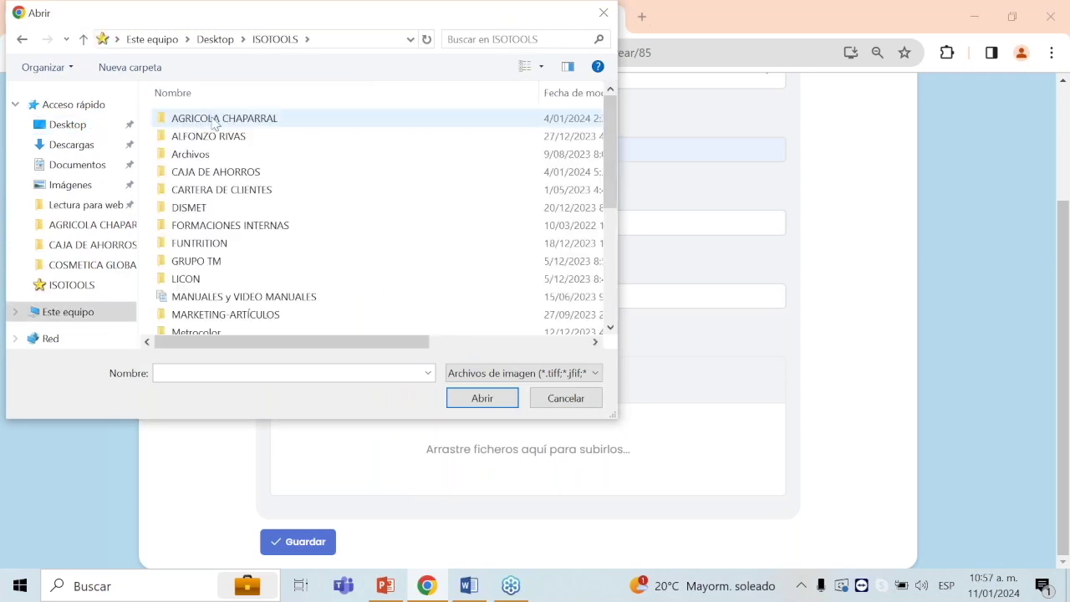
pyautogui.scroll(-5, 428, 297)
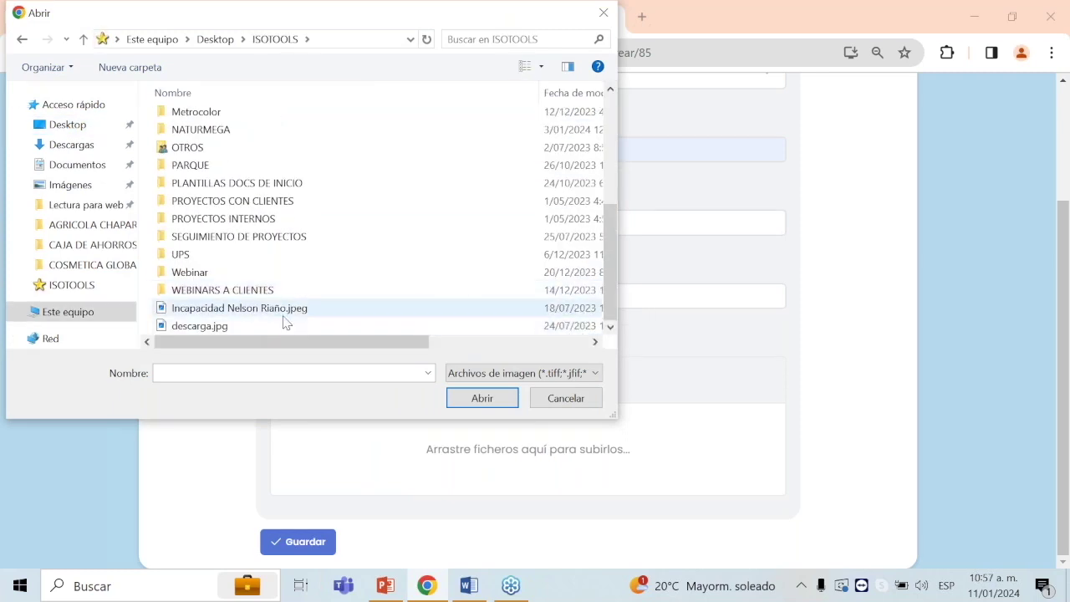
pyautogui.scroll(3, 326, 259)
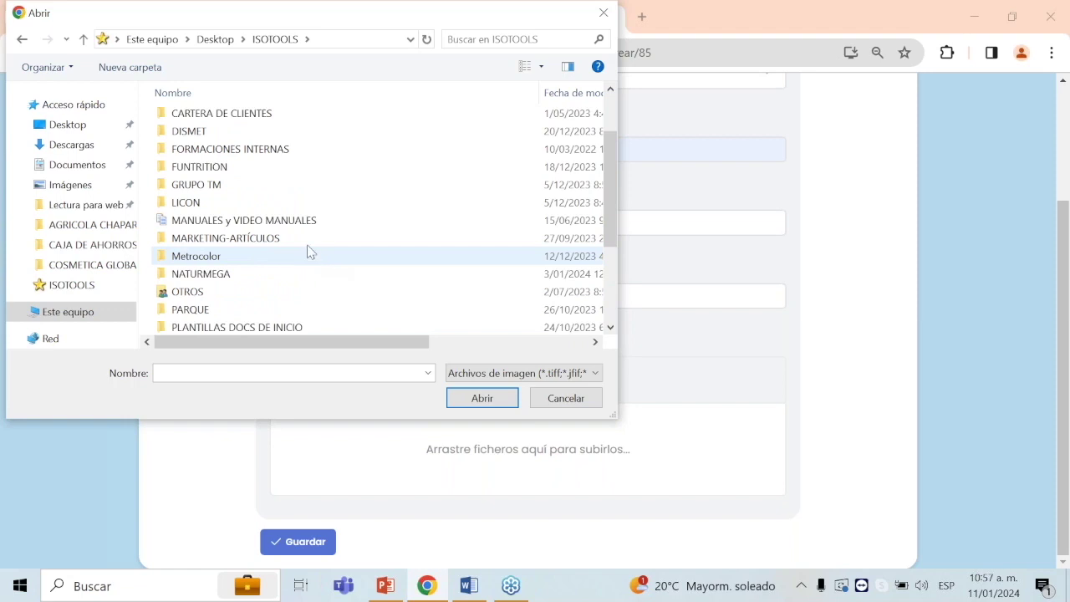
pyautogui.doubleClick(301, 223)
pyautogui.scroll(-3, 302, 301)
pyautogui.doubleClick(273, 309)
# Step: Attach Novedad de pertenencia.png and save the PQRS form
pyautogui.click(221, 196)
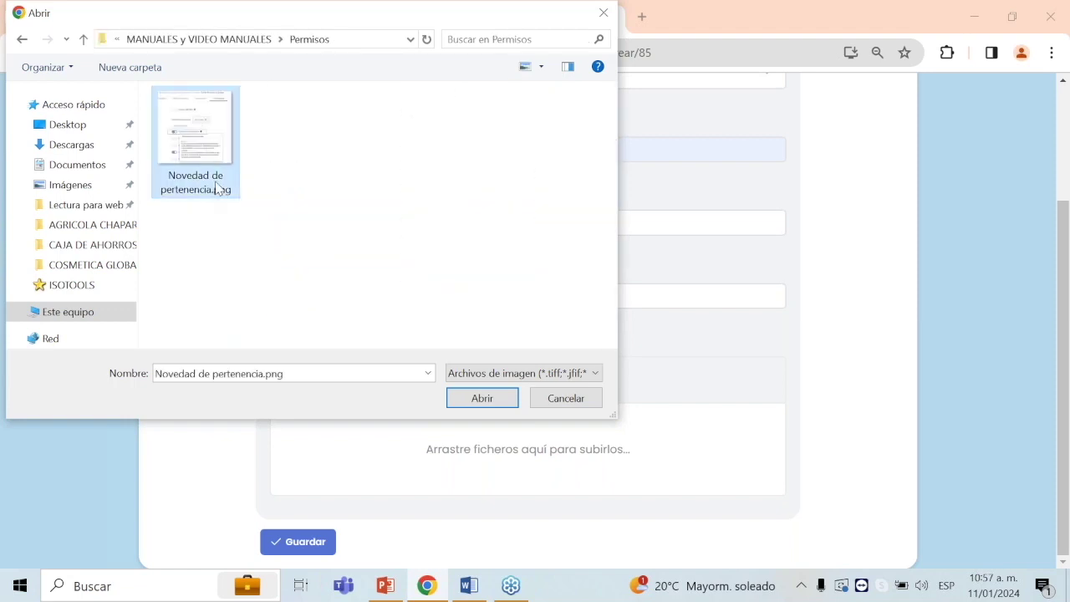
pyautogui.click(482, 398)
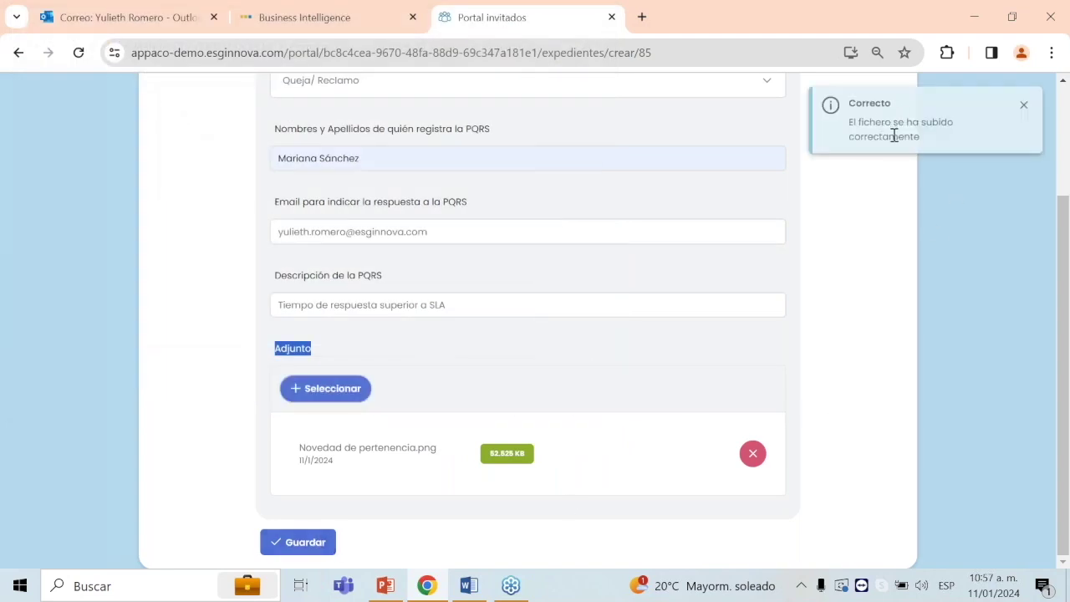
pyautogui.click(320, 549)
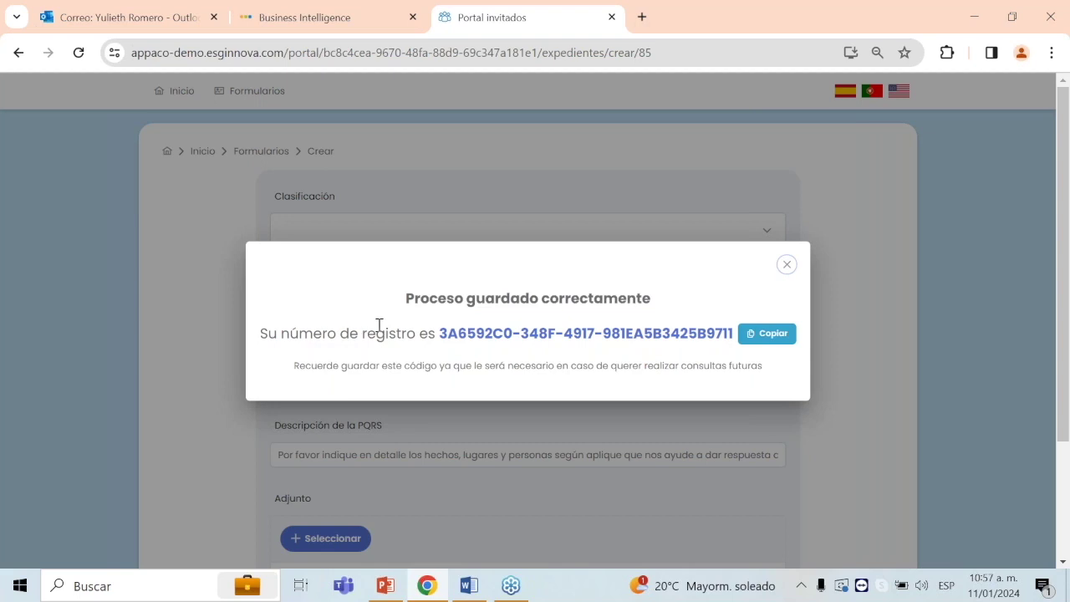
# Step: Copy the new PQRS registration number into the Word document and close the portal confirmation
pyautogui.click(775, 336)
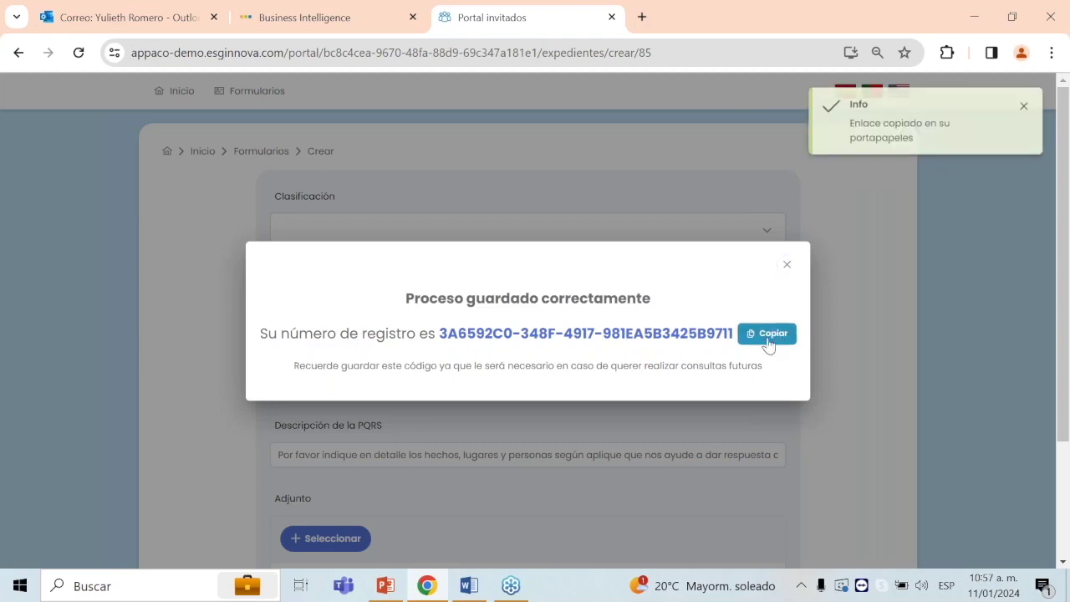
pyautogui.click(469, 586)
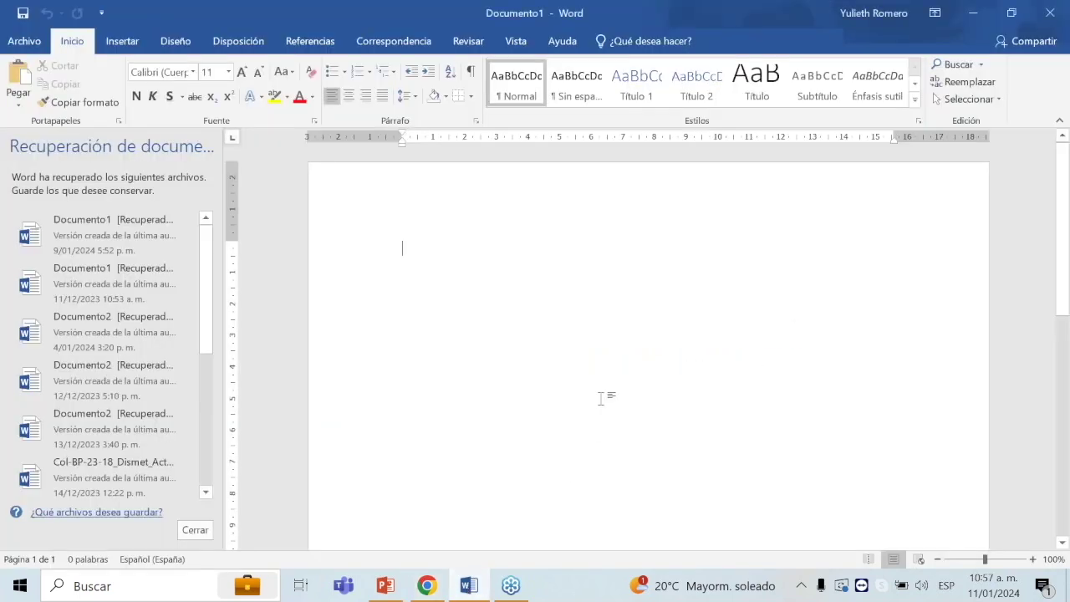
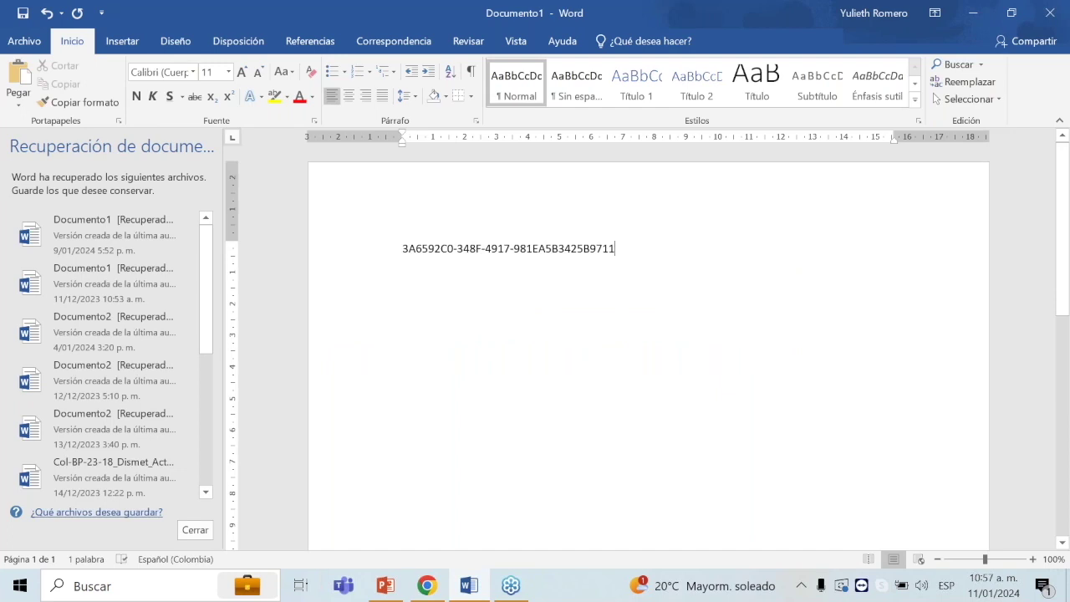
pyautogui.hotkey('alt', 'Tab')
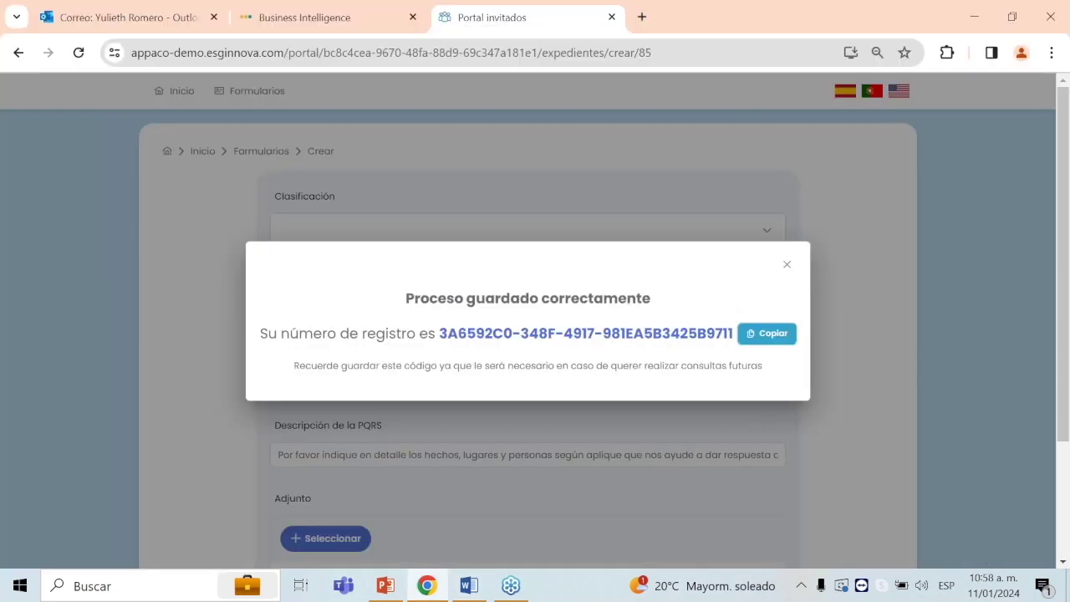
pyautogui.click(788, 270)
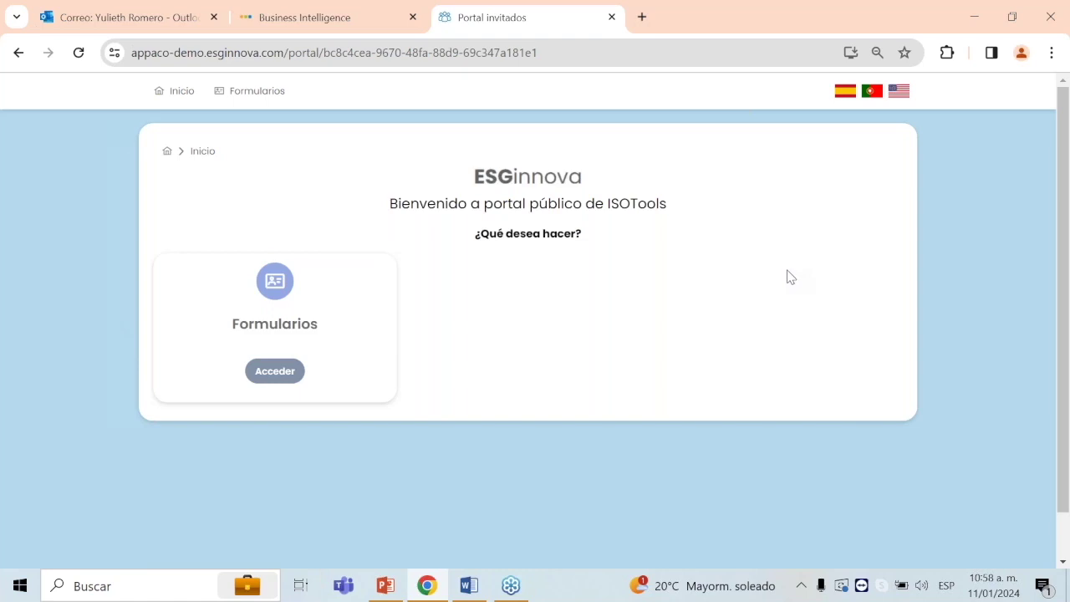
# Step: Copy the siu-demo.esginnova.com address from the slide and load it in a new browser tab
pyautogui.click(385, 585)
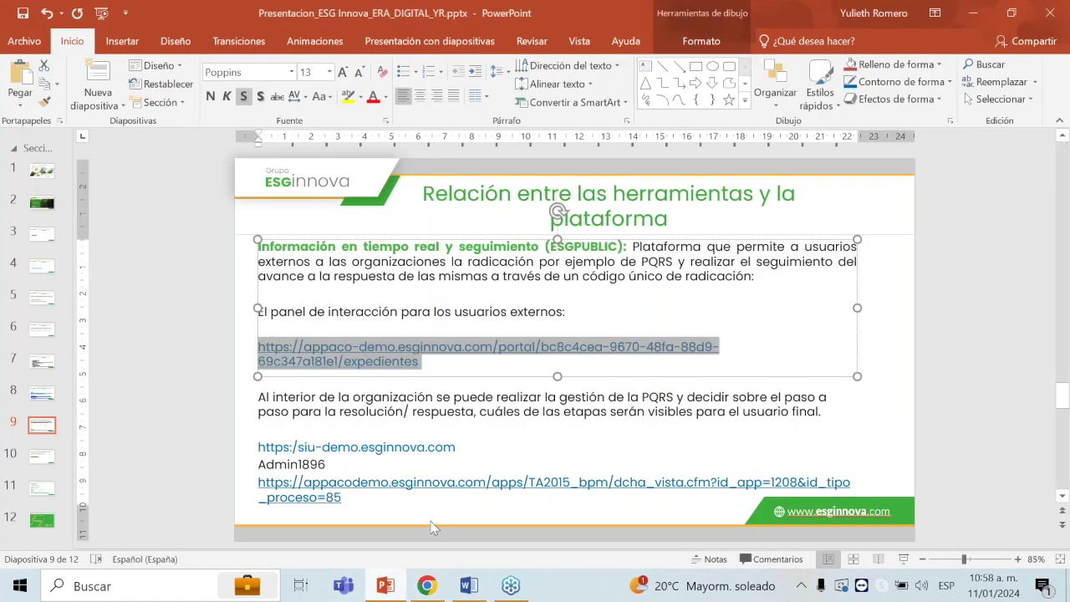
pyautogui.moveTo(493, 447); pyautogui.dragTo(253, 446)
pyautogui.hotkey('ctrl', 'c')
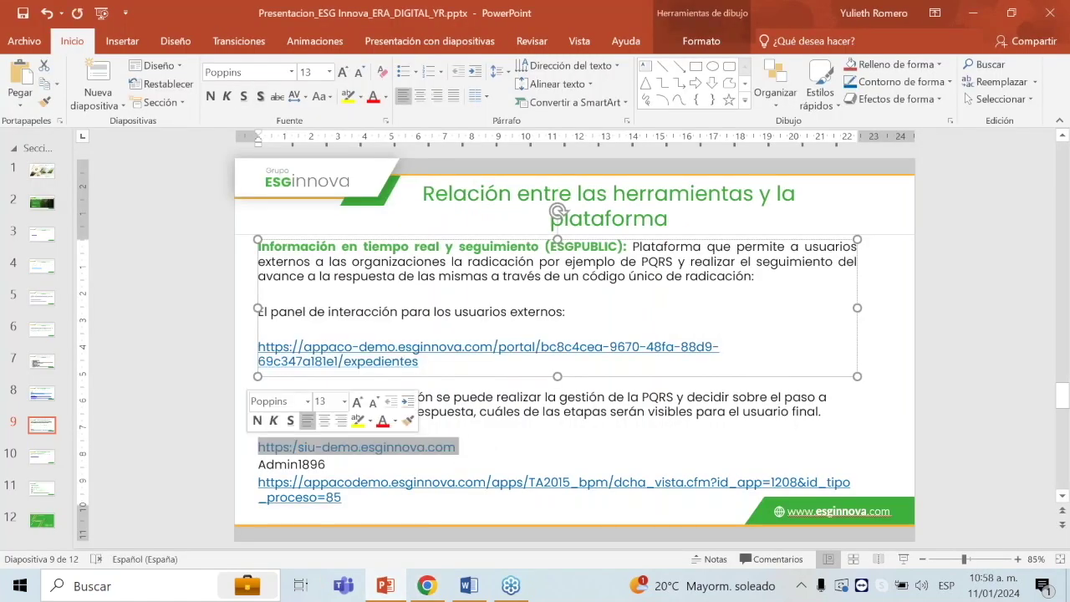
pyautogui.hotkey('alt', 'Tab')
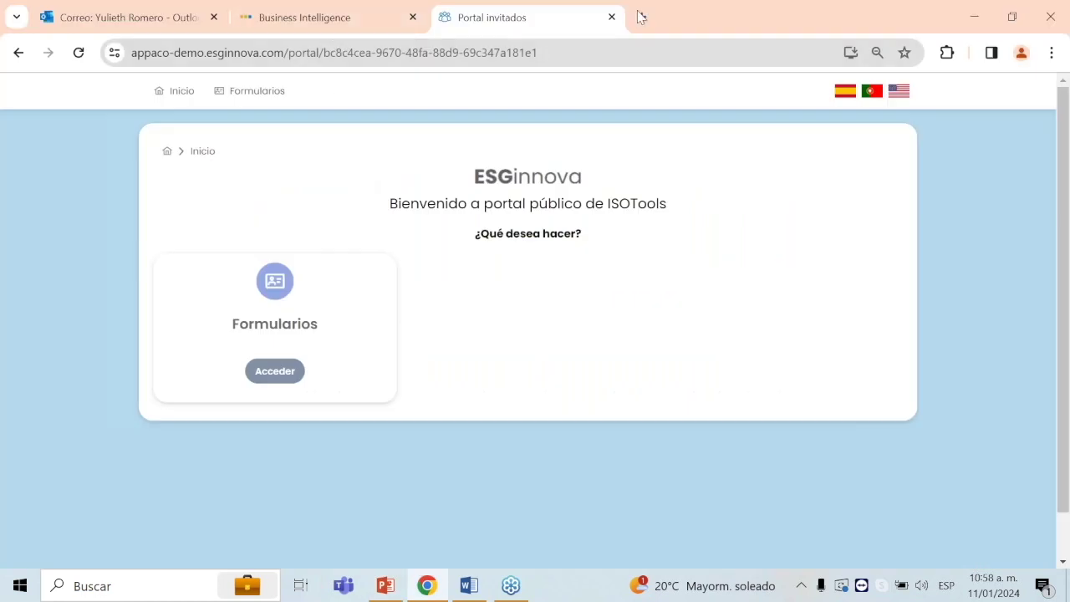
pyautogui.click(642, 17)
pyautogui.hotkey('ctrl', 'v')
pyautogui.press('Return')
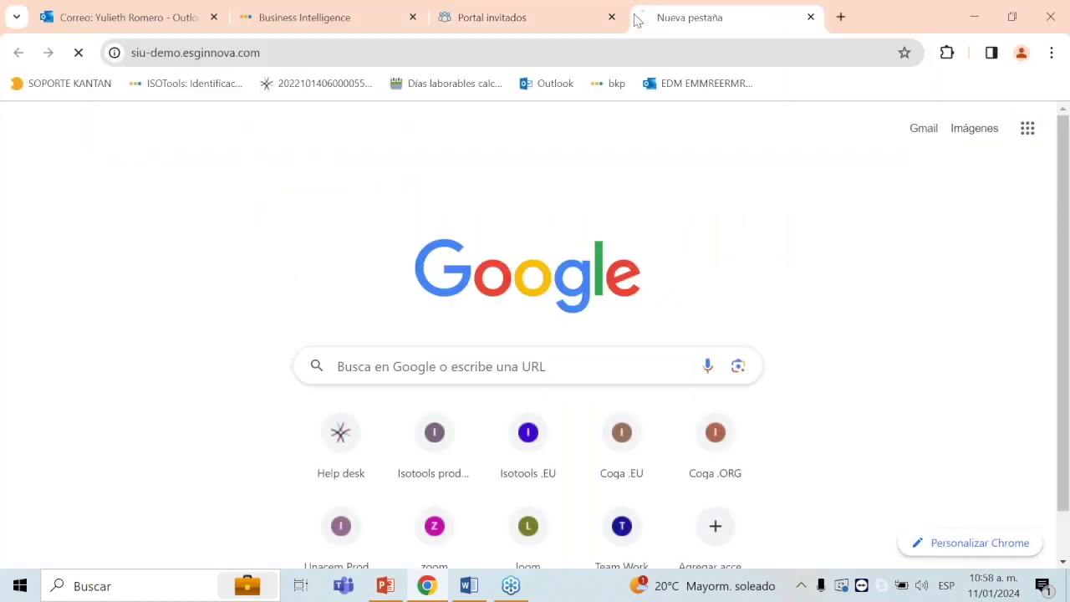
# Step: Sign in to ESGsuite using the saved administrator login from Chrome's autofill list
pyautogui.hotkey('alt', 'Tab')
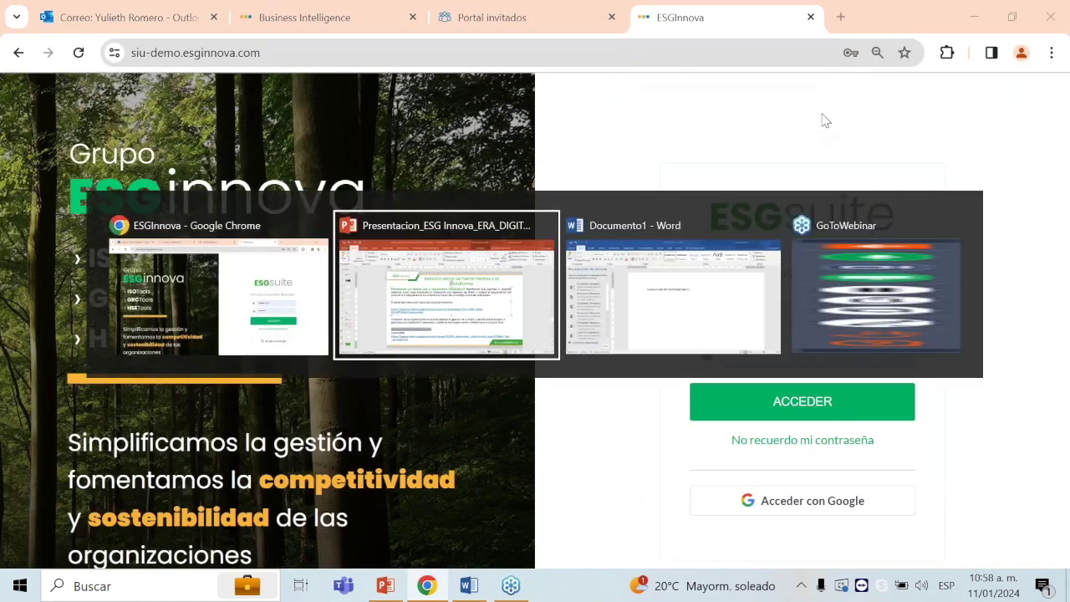
pyautogui.hotkey('alt', 'Tab')
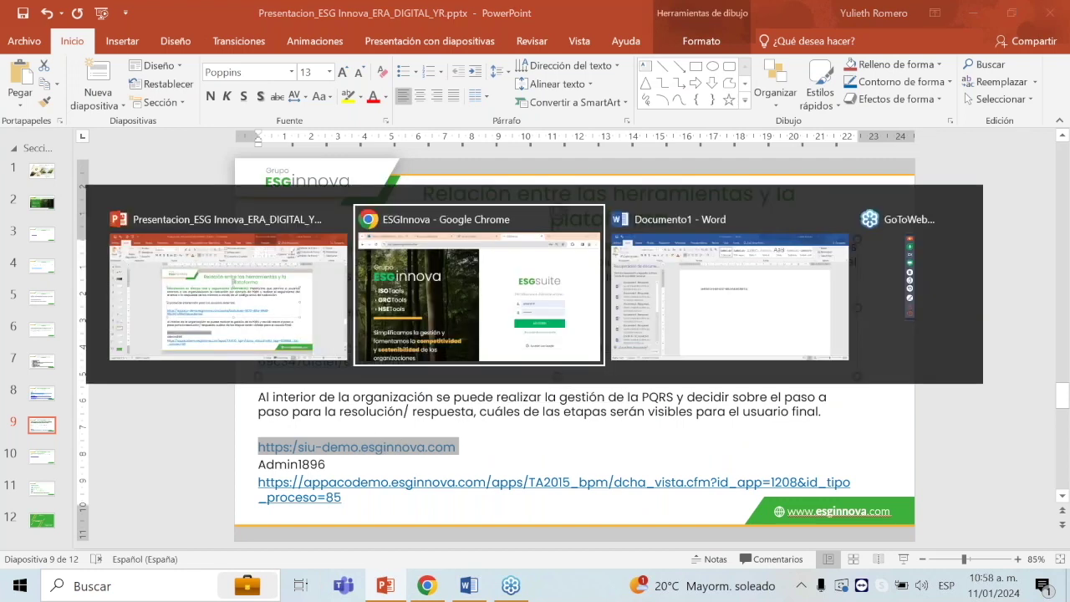
pyautogui.hotkey('alt', 'Tab')
pyautogui.moveTo(329, 465); pyautogui.dragTo(260, 465)
pyautogui.hotkey('ctrl', 'c')
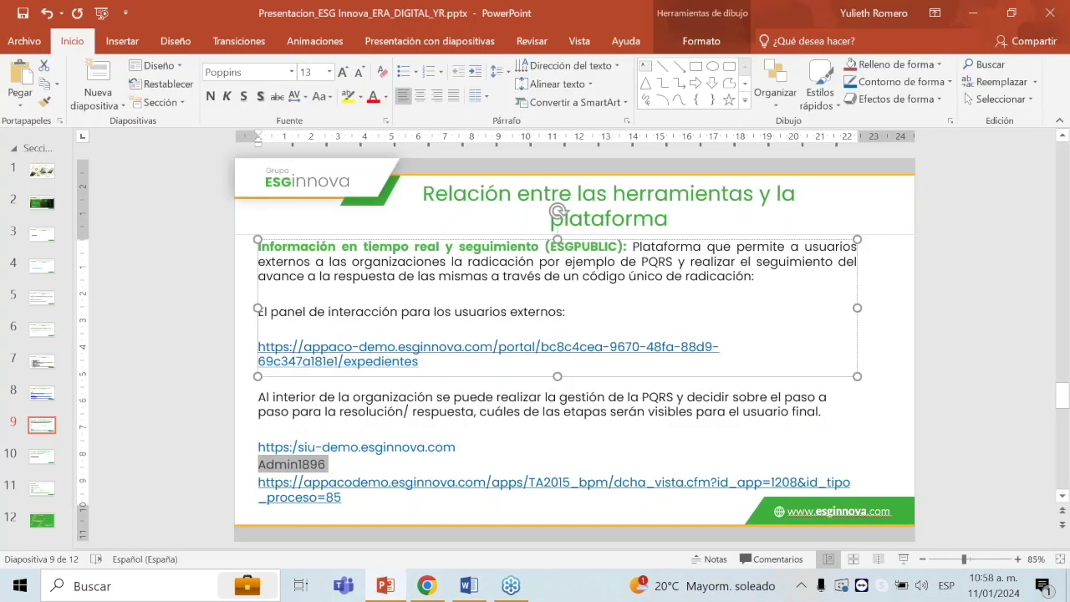
pyautogui.hotkey('alt', 'Tab')
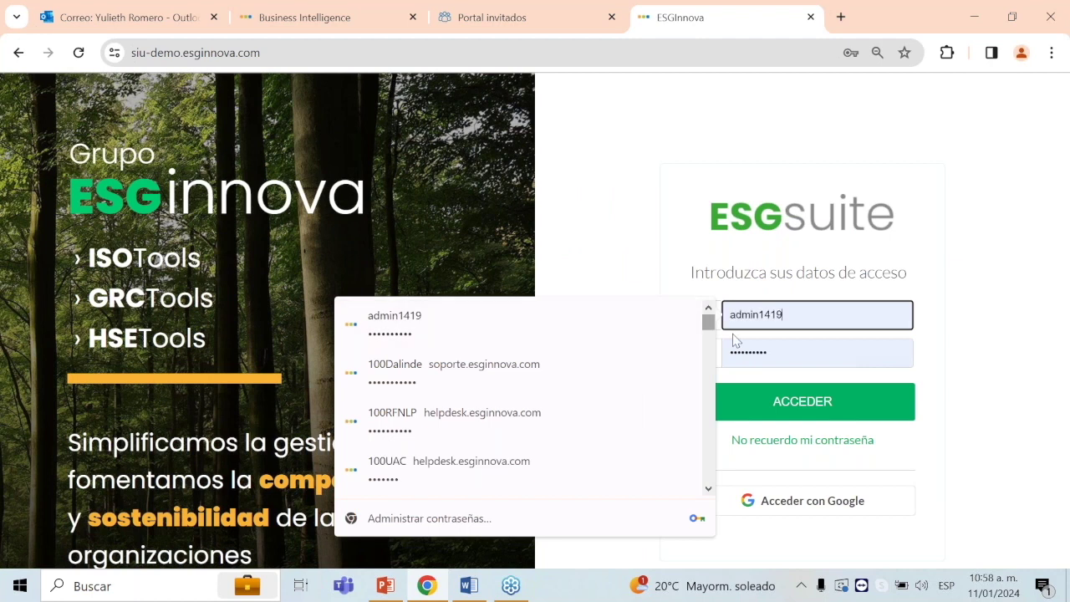
pyautogui.hotkey('ctrl', 'v')
pyautogui.hotkey('ctrl', 'z')
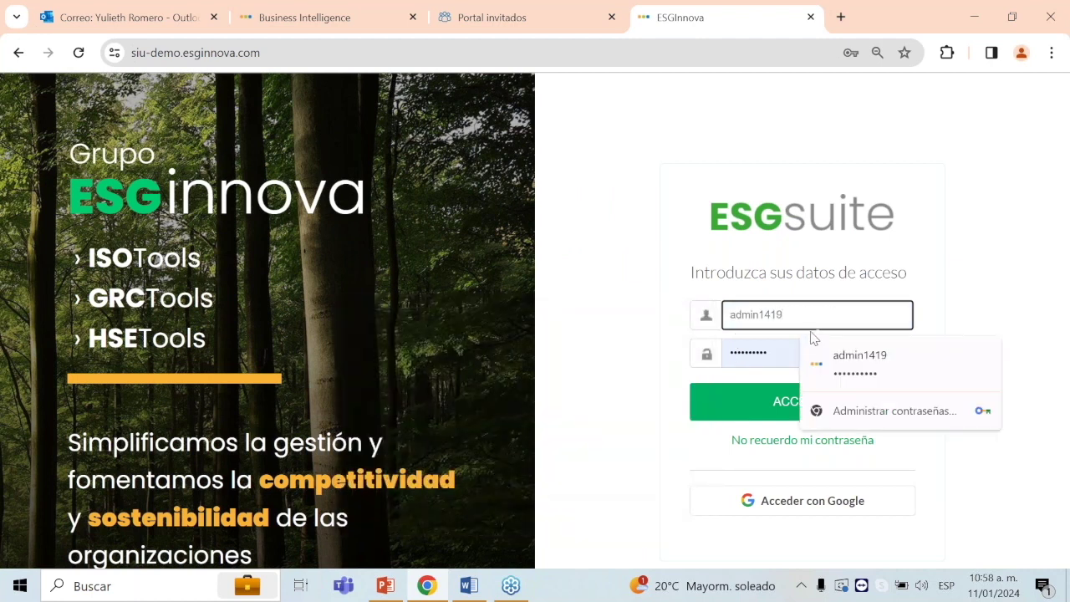
pyautogui.hotkey('ctrl', 'a')
pyautogui.write('ad')
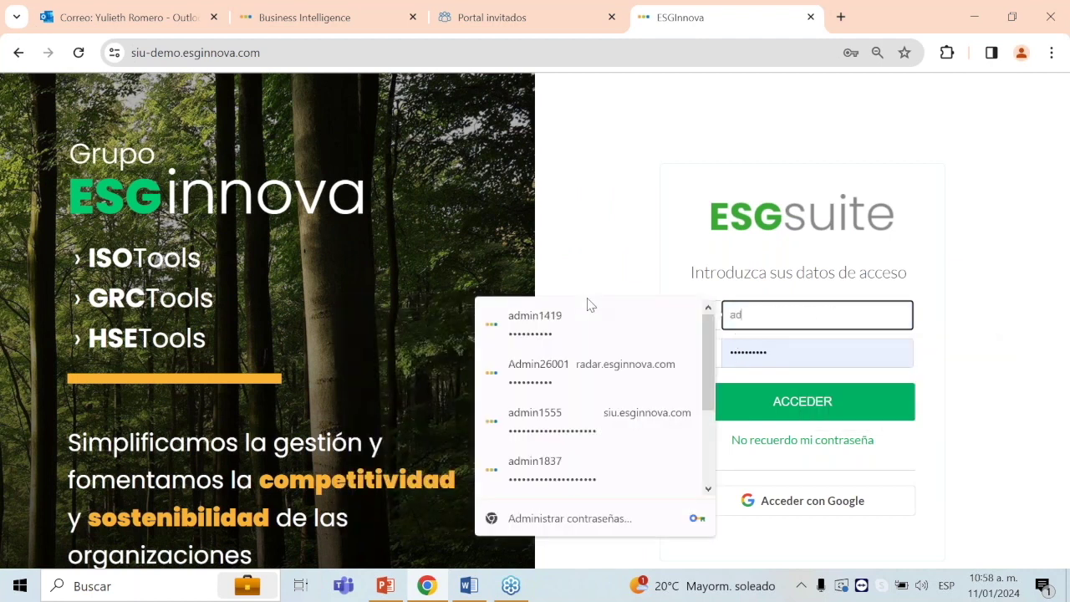
pyautogui.scroll(-3, 641, 430)
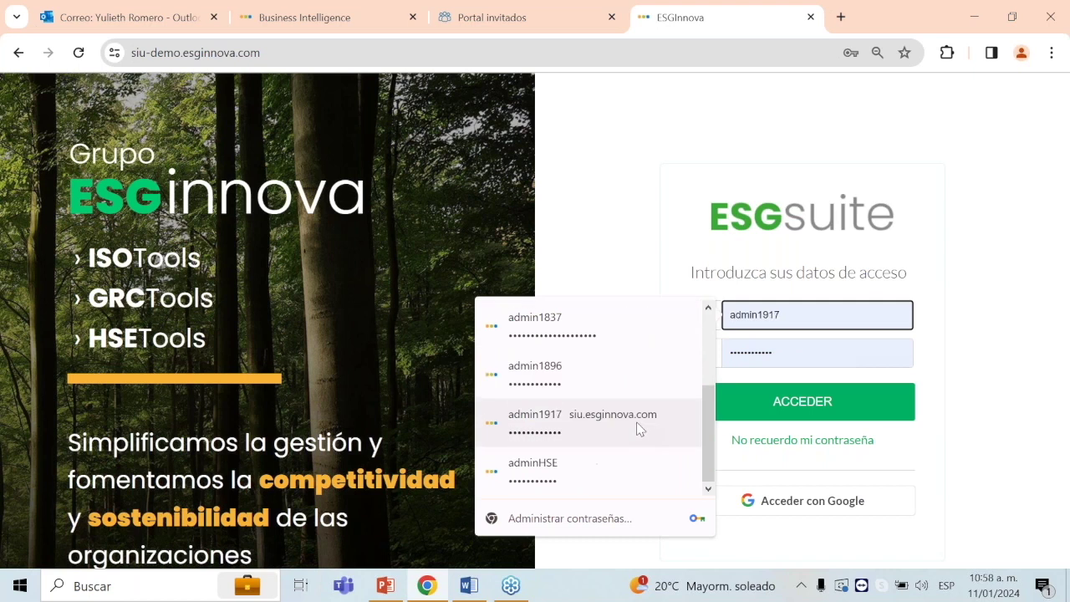
pyautogui.click(626, 375)
pyautogui.click(802, 405)
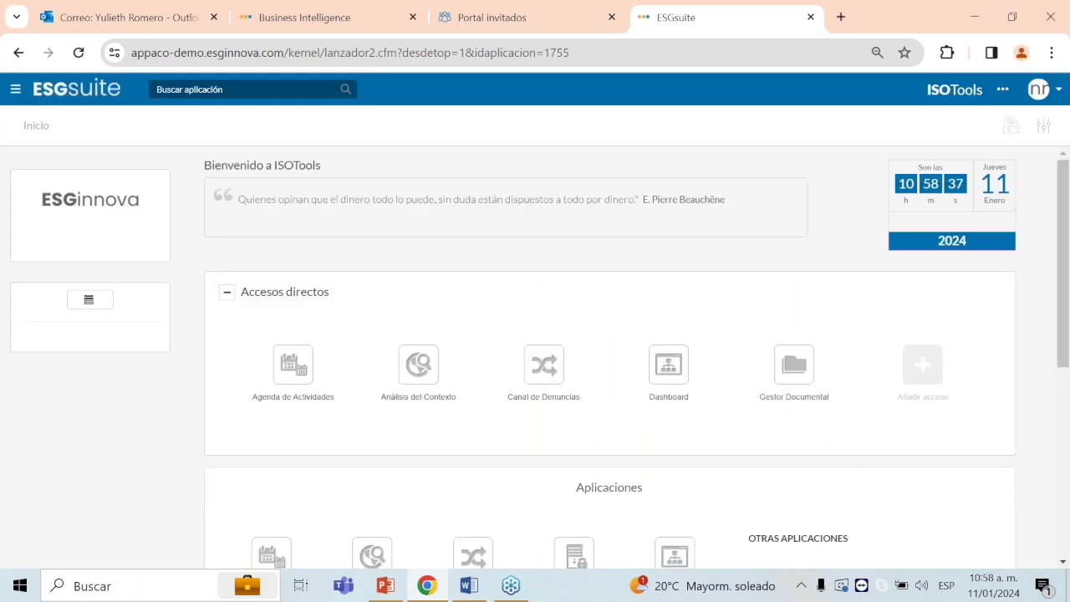
# Step: Search 'proc' and open the Procesos Automatización application
pyautogui.click(247, 87)
pyautogui.write('proc')
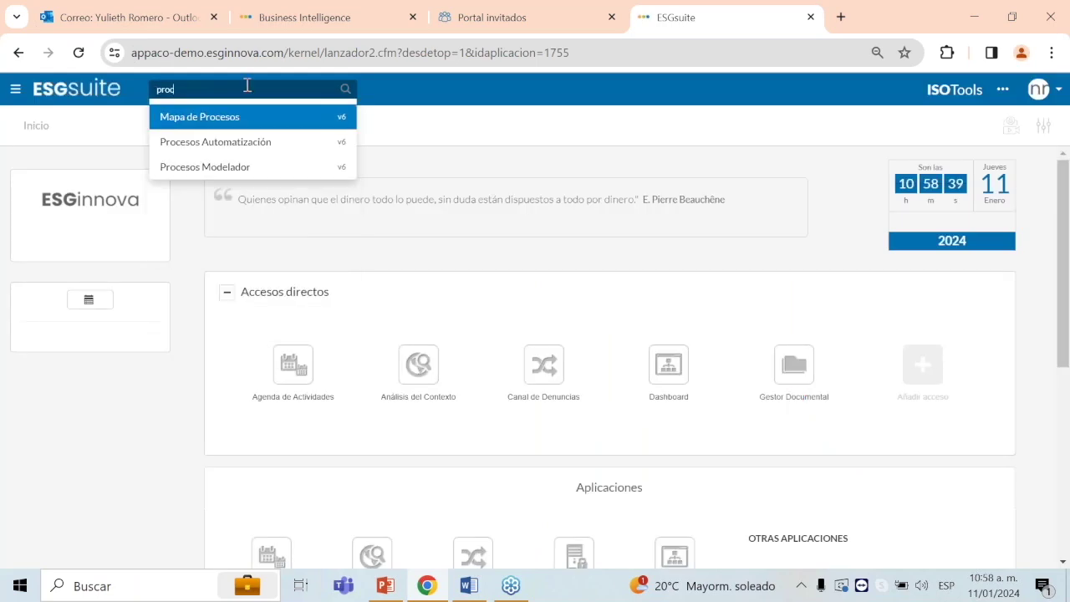
pyautogui.click(243, 144)
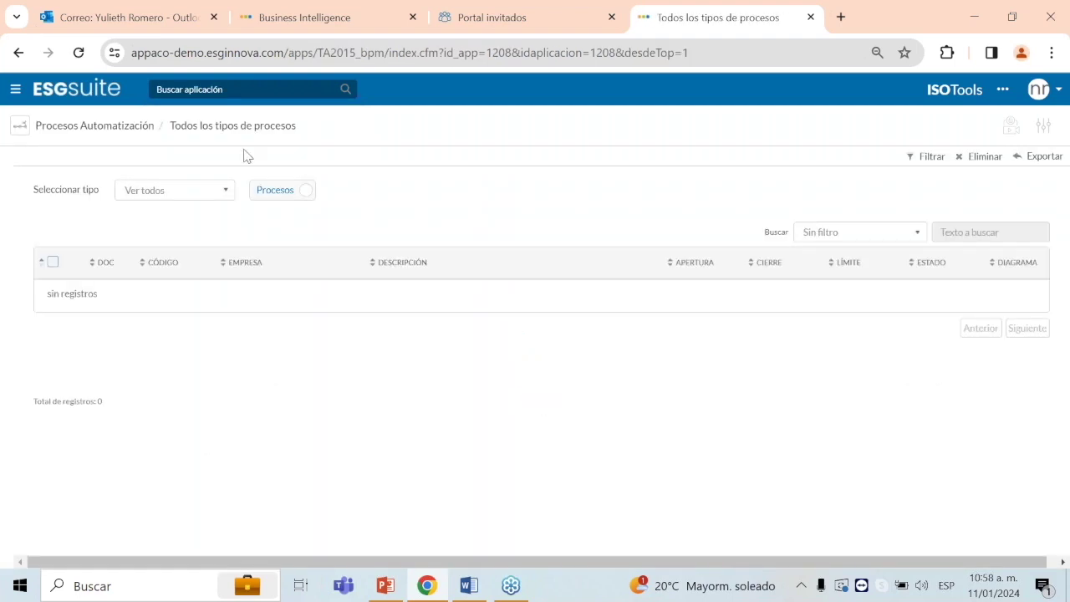
# Step: Filter the process type to Peticiones, Quejas, Reclamos, Sugerencias to list PQRS-2024-002
pyautogui.click(205, 191)
pyautogui.write('pet')
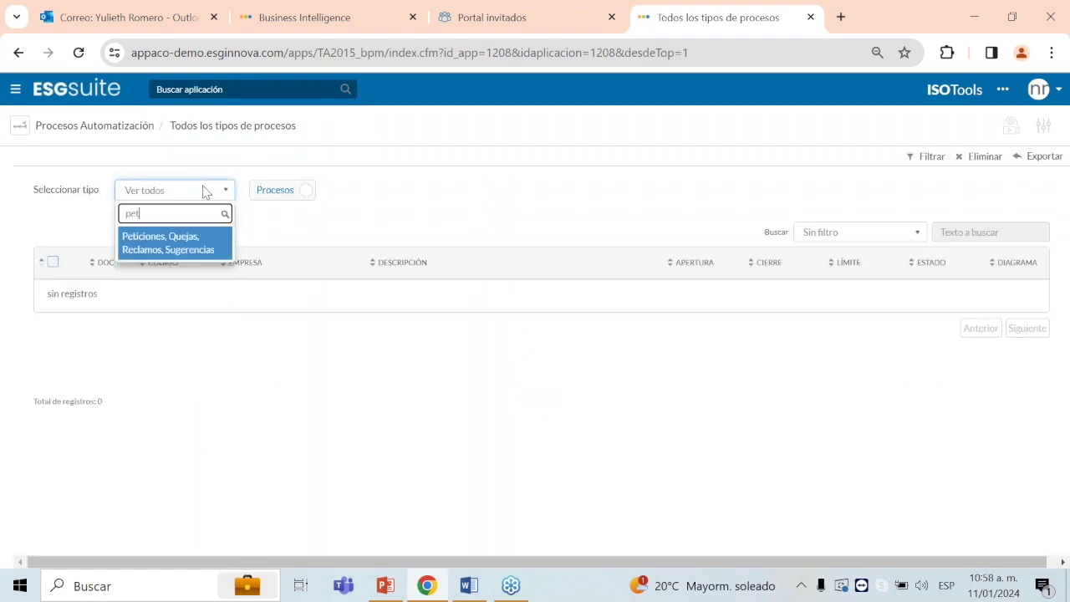
pyautogui.click(169, 251)
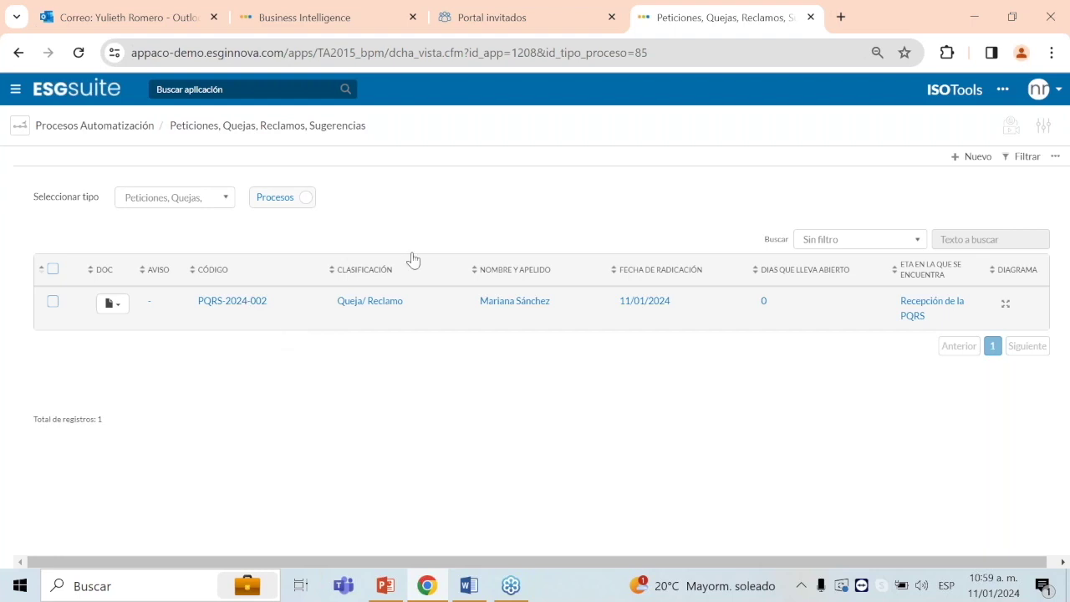
pyautogui.click(482, 19)
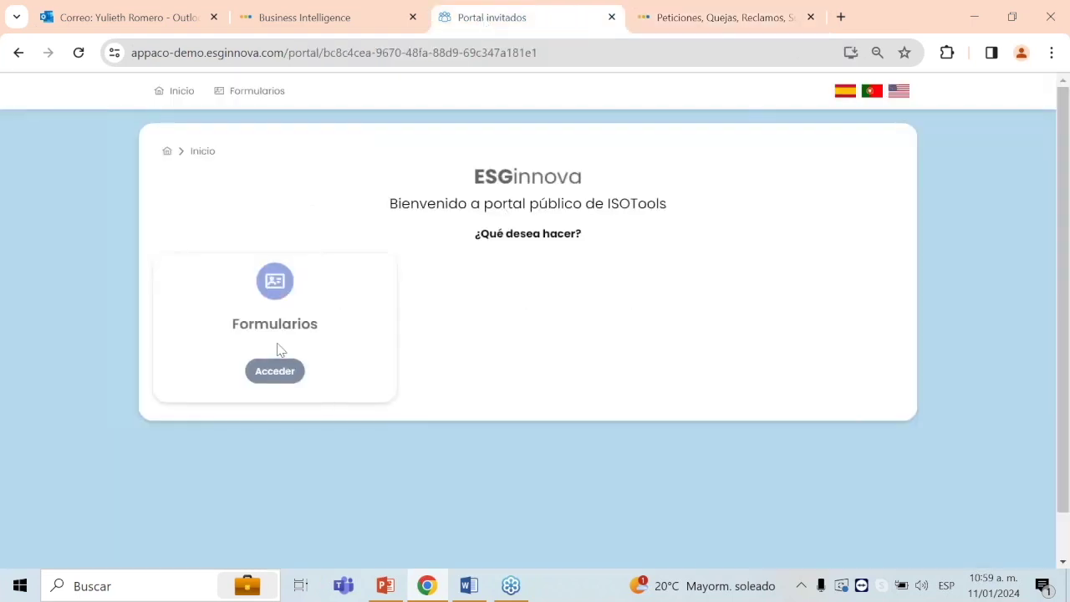
# Step: Look up the PQRS in the portal's Formularios using the tracking code copied from Word
pyautogui.click(282, 373)
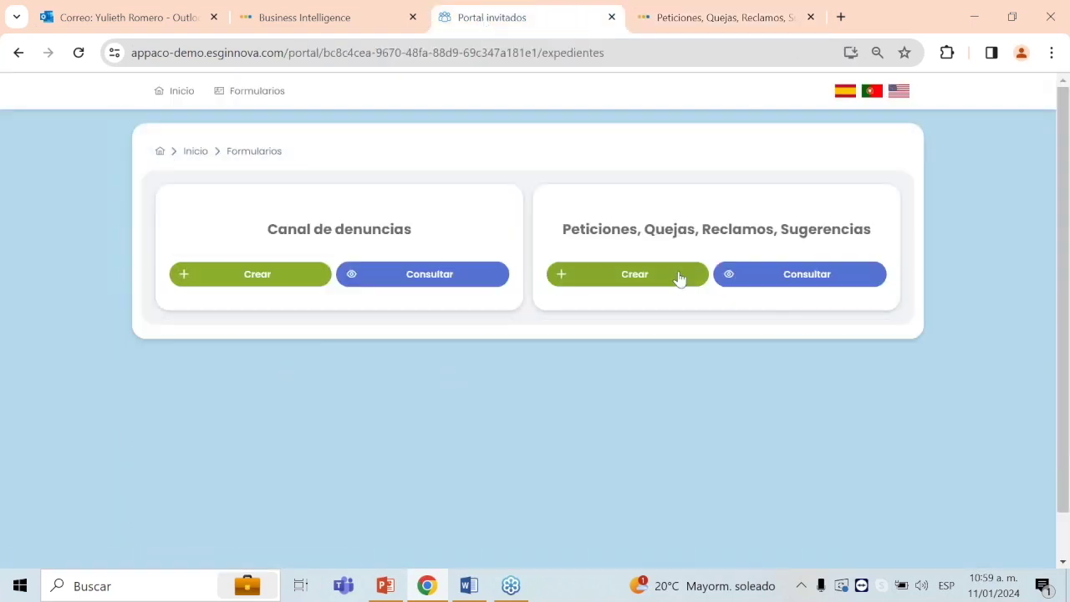
pyautogui.click(473, 589)
pyautogui.moveTo(620, 249); pyautogui.dragTo(405, 242)
pyautogui.hotkey('ctrl', 'c')
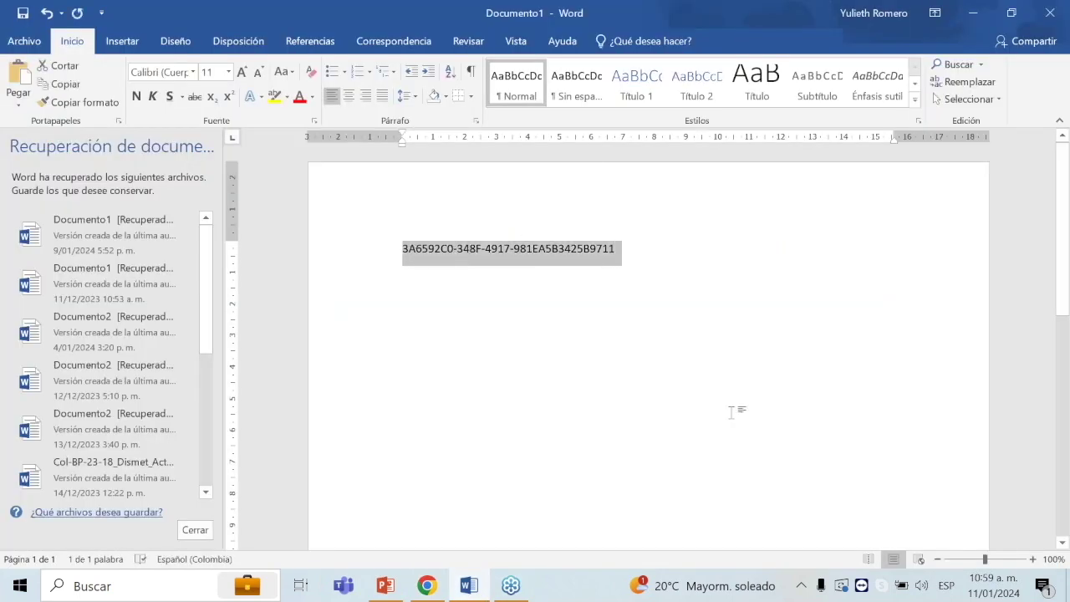
pyautogui.hotkey('alt', 'Tab')
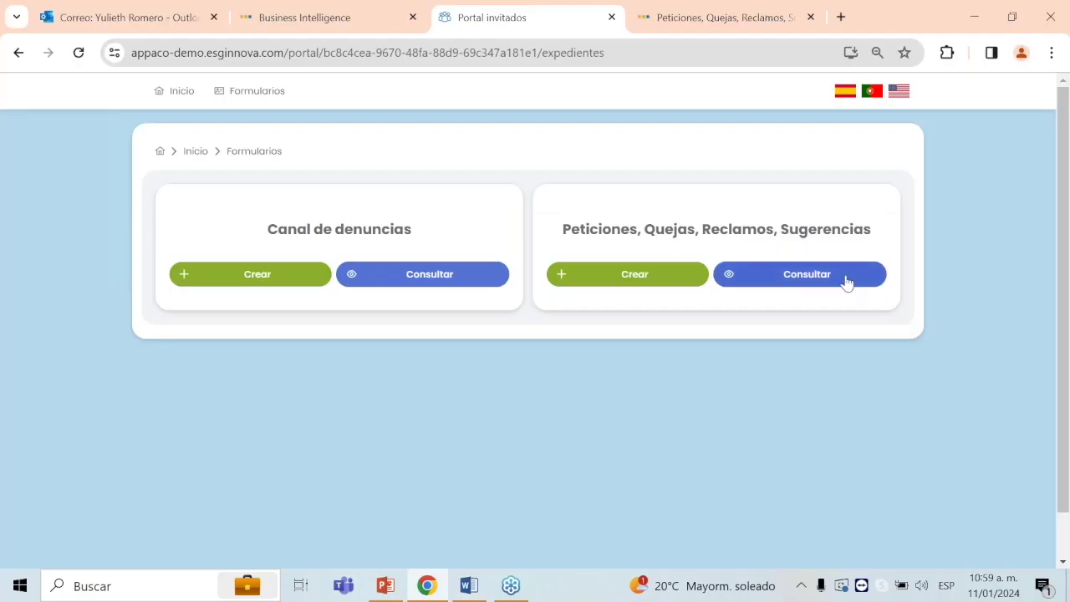
pyautogui.click(846, 283)
pyautogui.click(547, 351)
pyautogui.hotkey('ctrl', 'v')
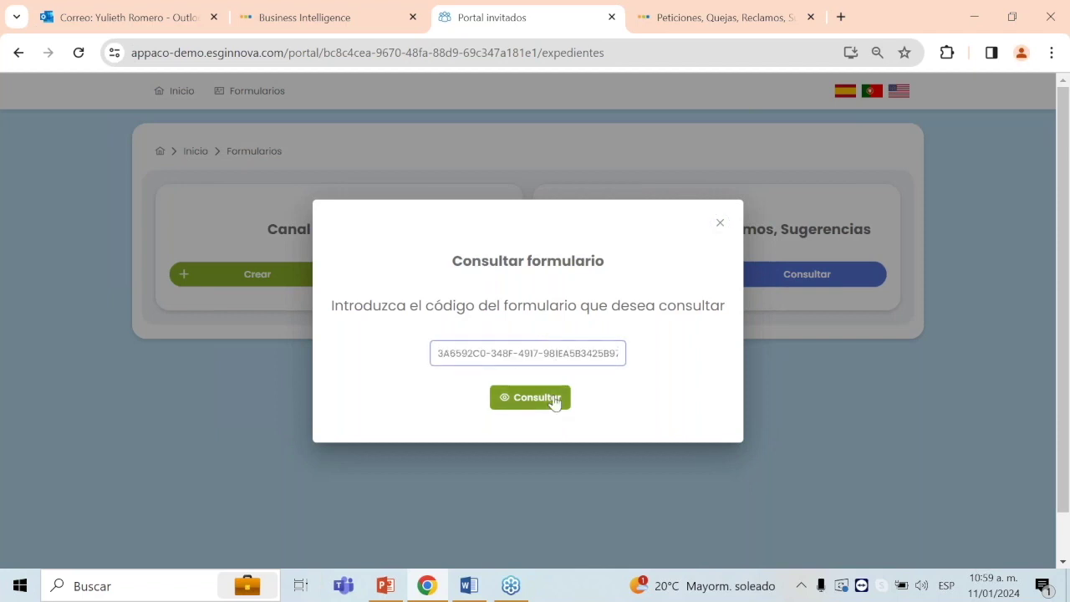
pyautogui.click(554, 402)
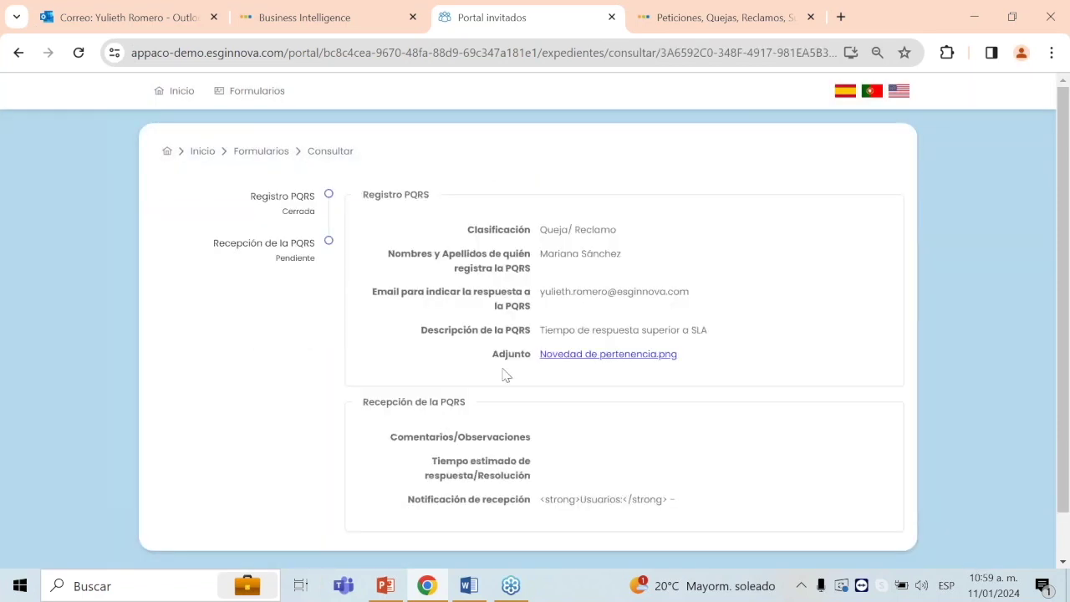
# Step: Check that reception is still Pendiente, then open PQRS-2024-002 in ISOTools
pyautogui.scroll(-1, 669, 381)
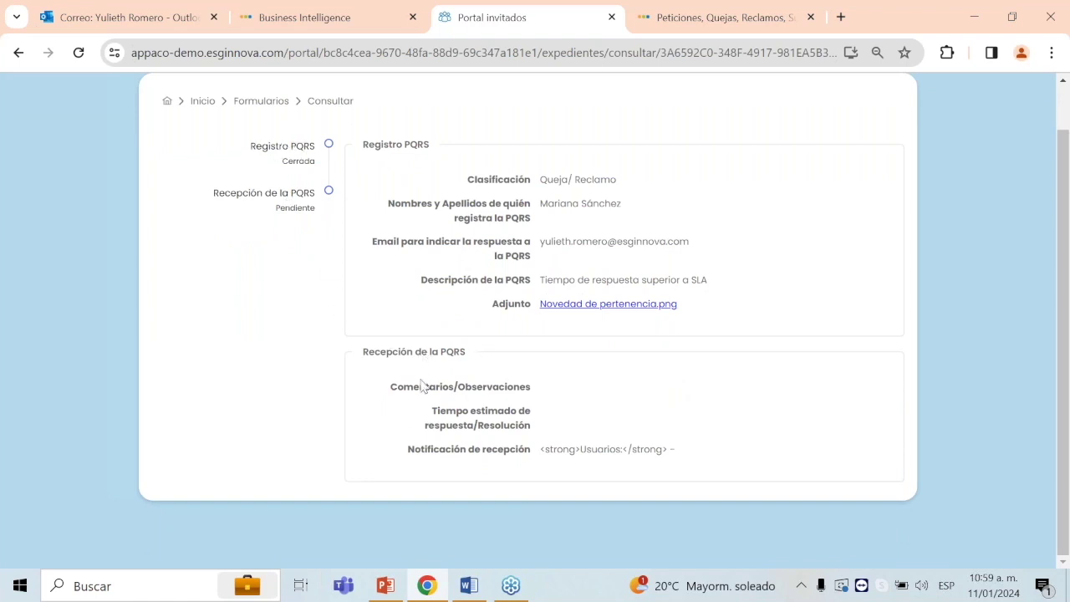
pyautogui.moveTo(530, 402); pyautogui.dragTo(681, 452)
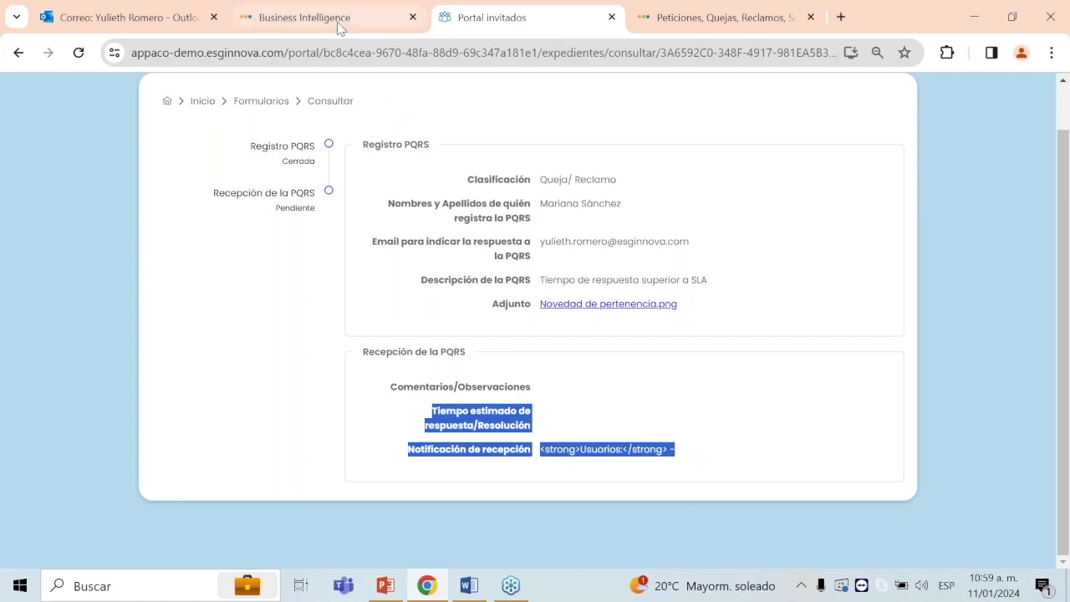
pyautogui.click(756, 17)
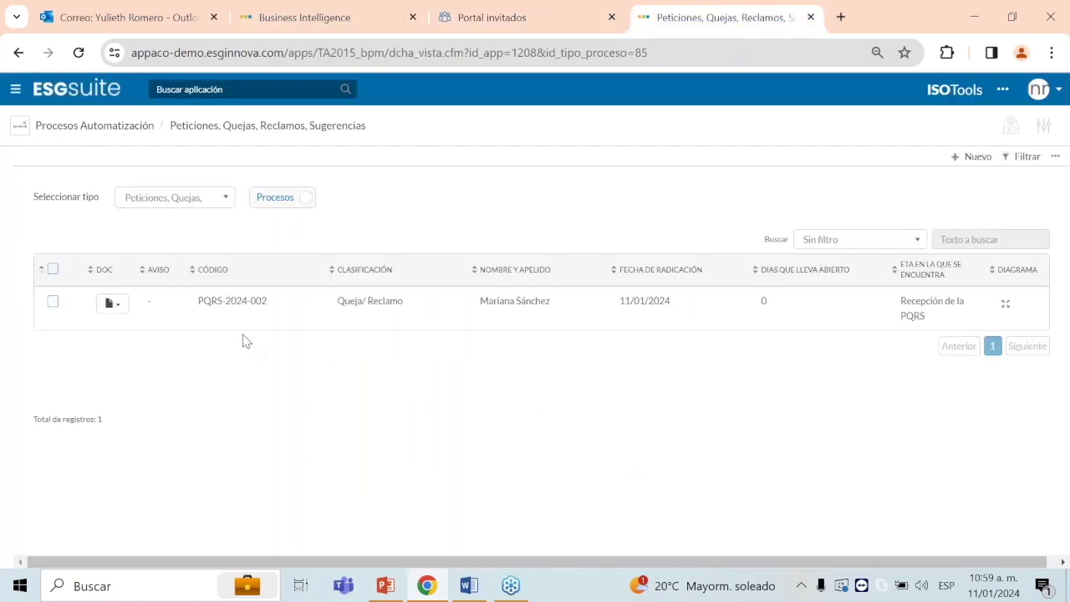
pyautogui.click(249, 305)
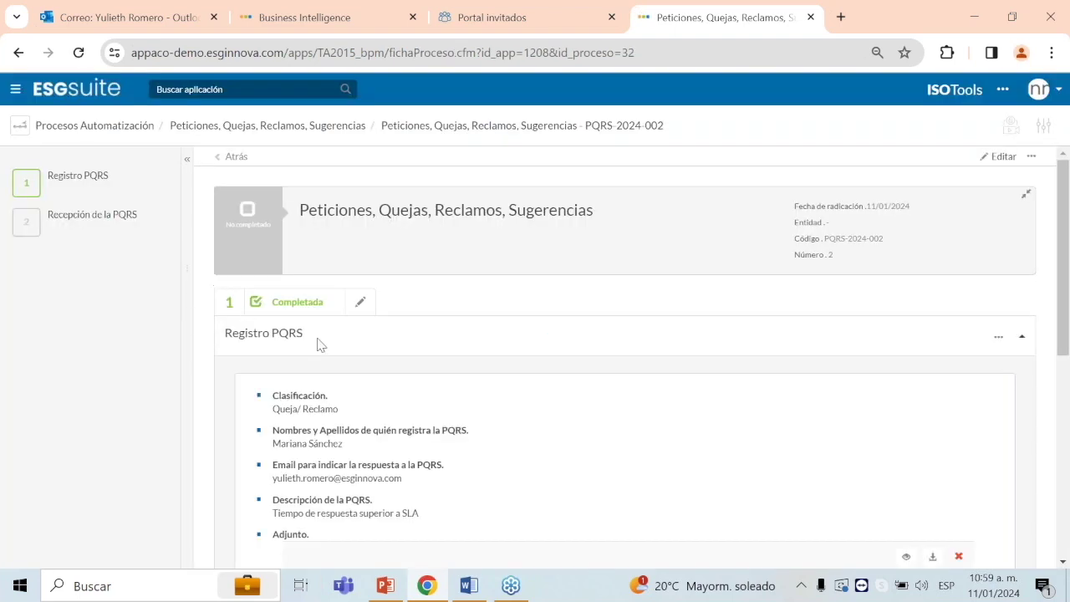
# Step: Edit the Recepción step with the suggested thank-you comment and a 15 días Hábiles response time
pyautogui.click(98, 217)
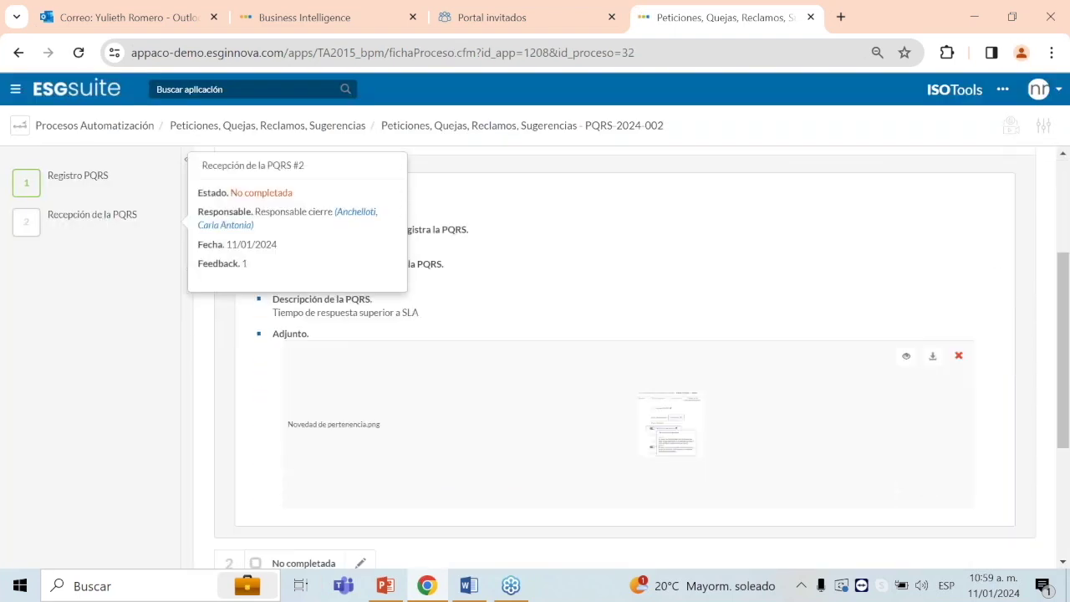
pyautogui.click(364, 337)
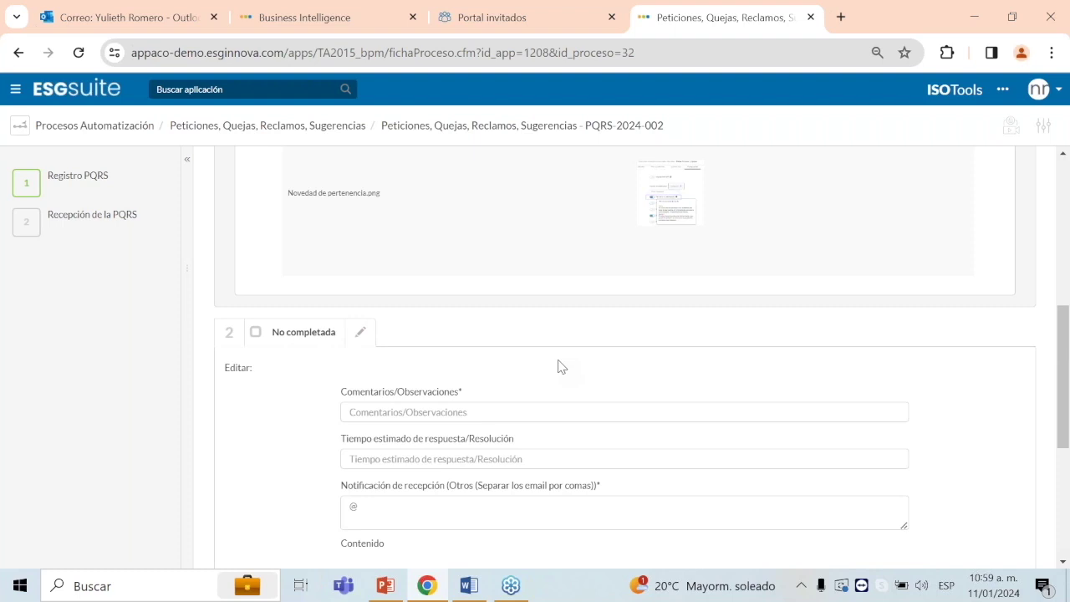
pyautogui.scroll(-1, 538, 359)
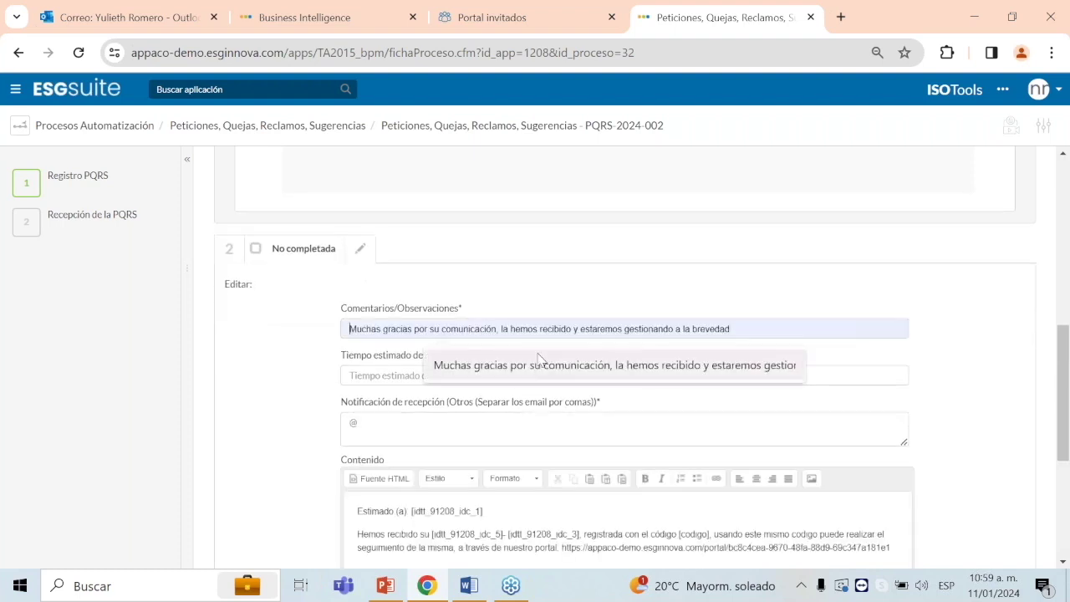
pyautogui.click(539, 366)
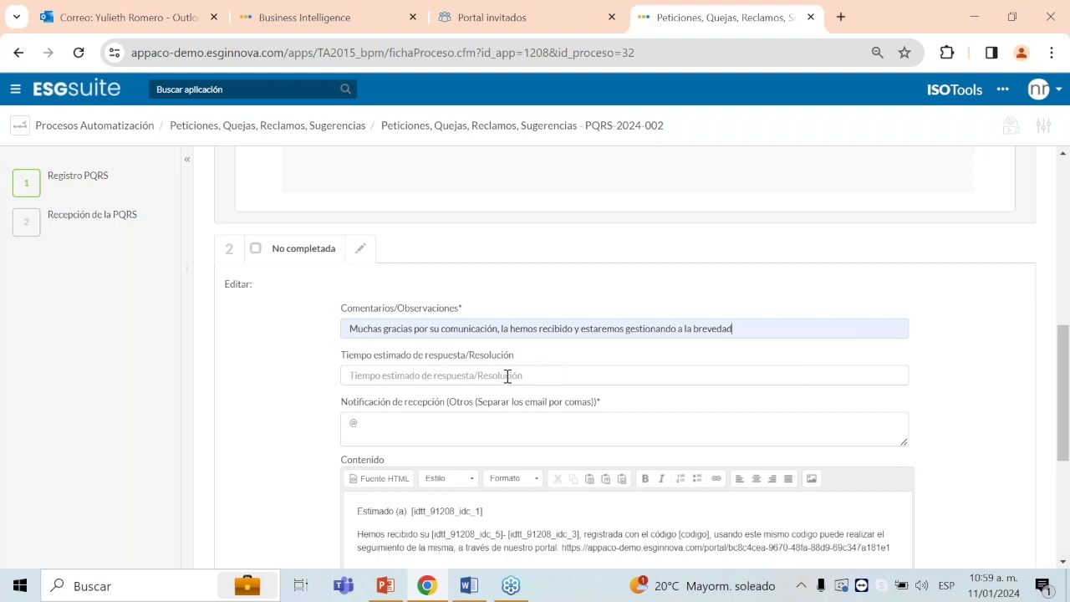
pyautogui.click(506, 376)
pyautogui.click(495, 420)
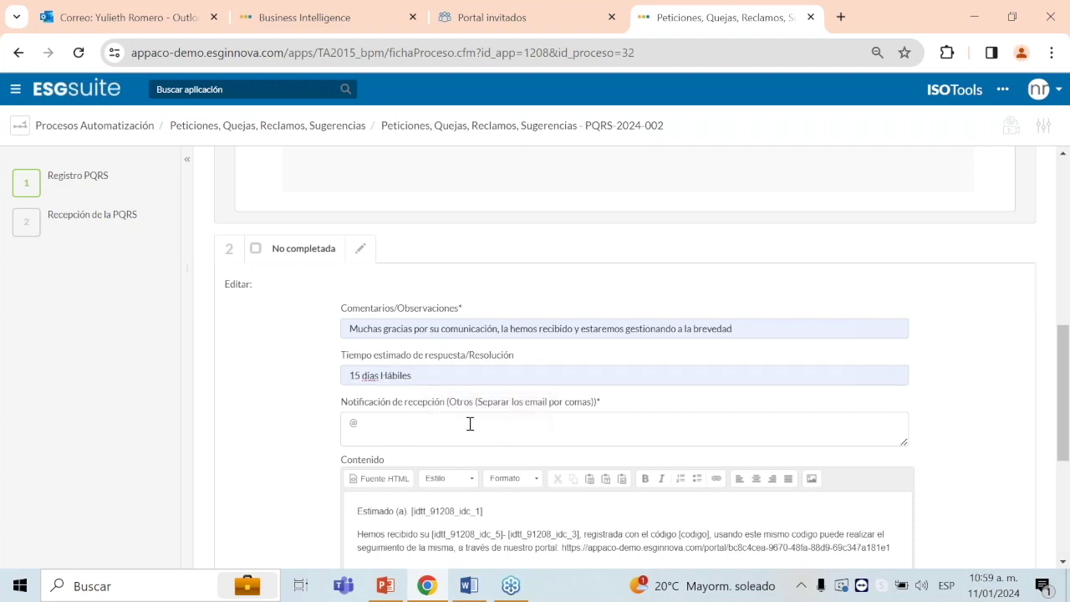
# Step: Enter the recipient's e-mail address in Notificación de recepción
pyautogui.scroll(-1, 470, 424)
pyautogui.click(372, 340)
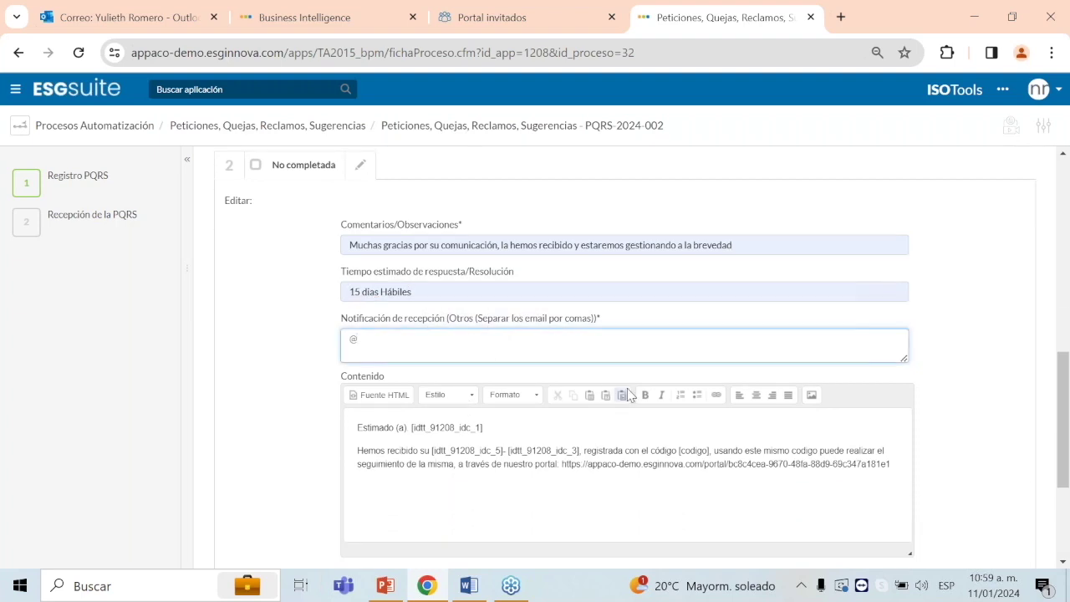
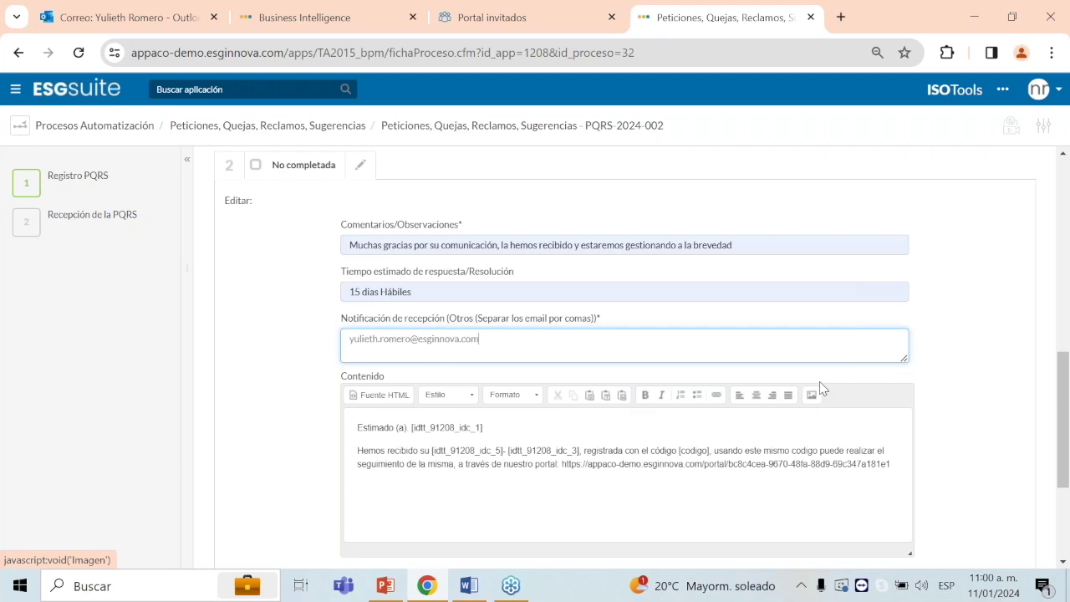
pyautogui.scroll(-1, 470, 389)
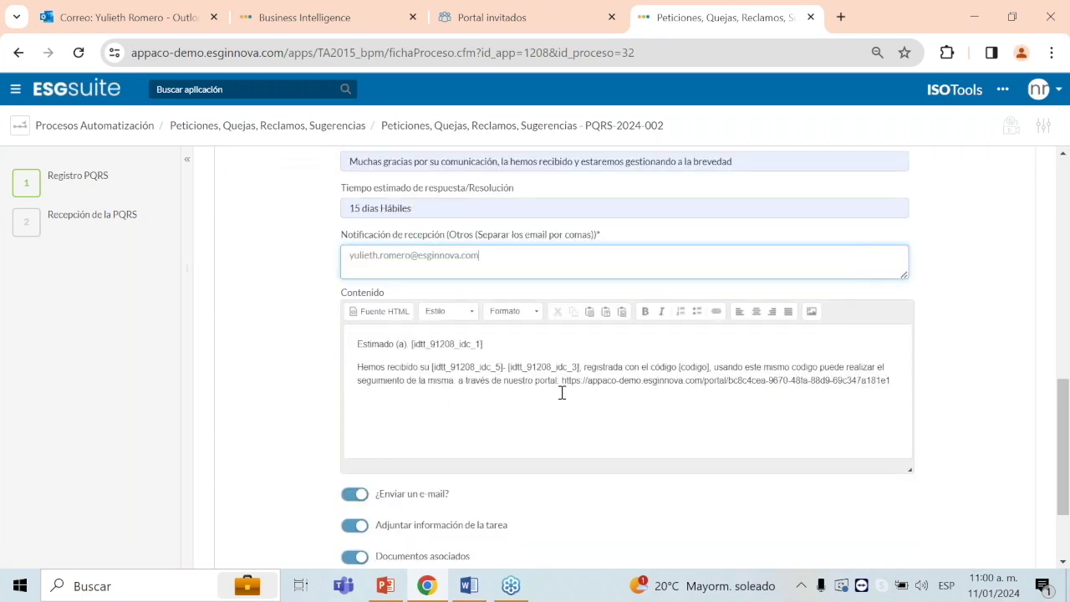
# Step: Review the notice message, then complete the Recepción de la PQRS step and send the notice e-mail
pyautogui.click(413, 345)
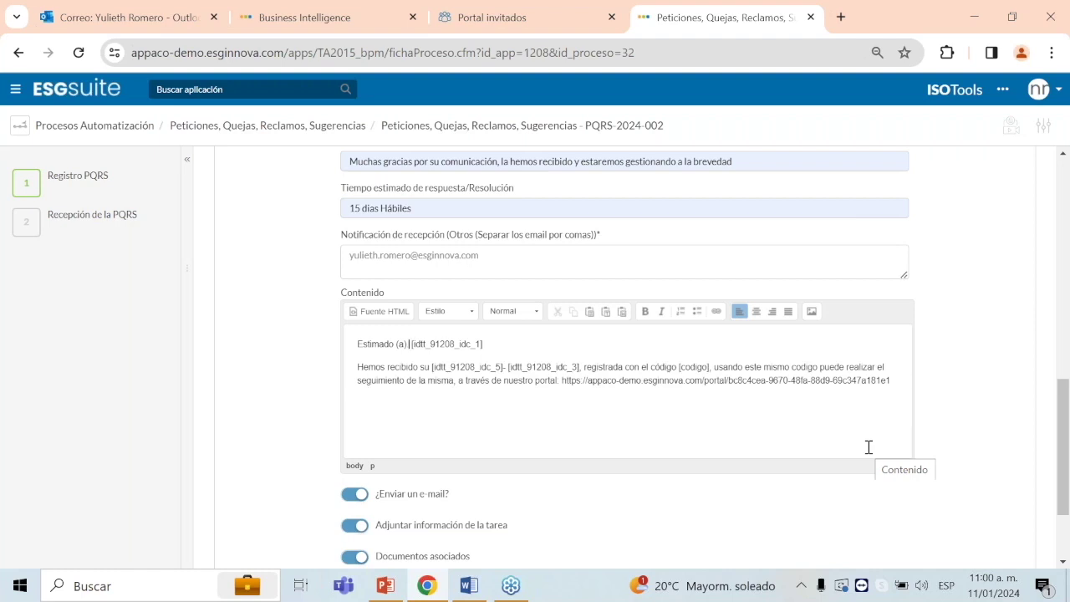
pyautogui.moveTo(358, 342); pyautogui.dragTo(911, 382)
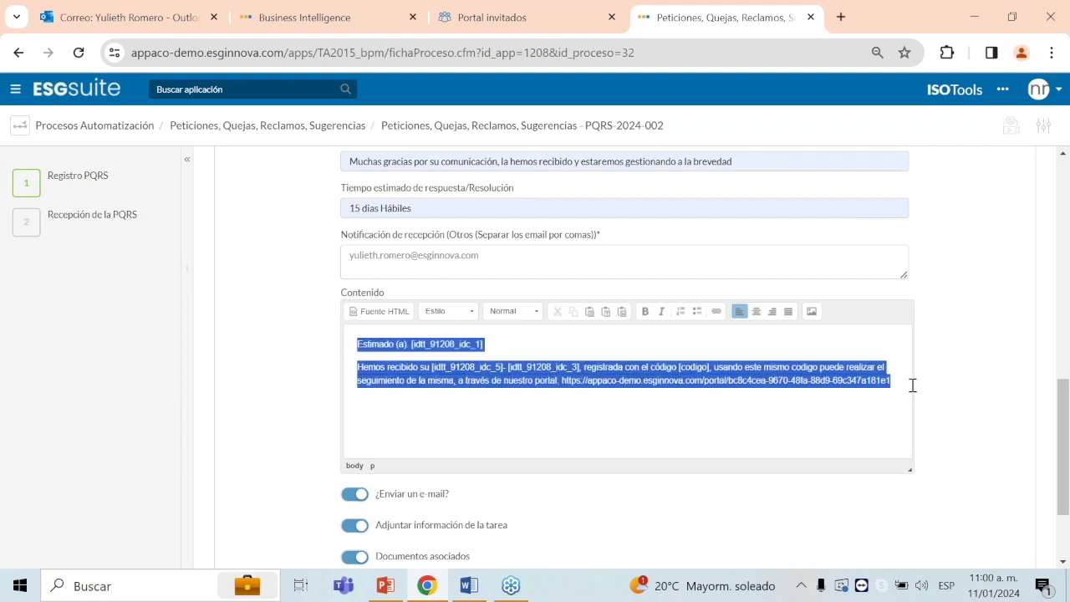
pyautogui.click(543, 350)
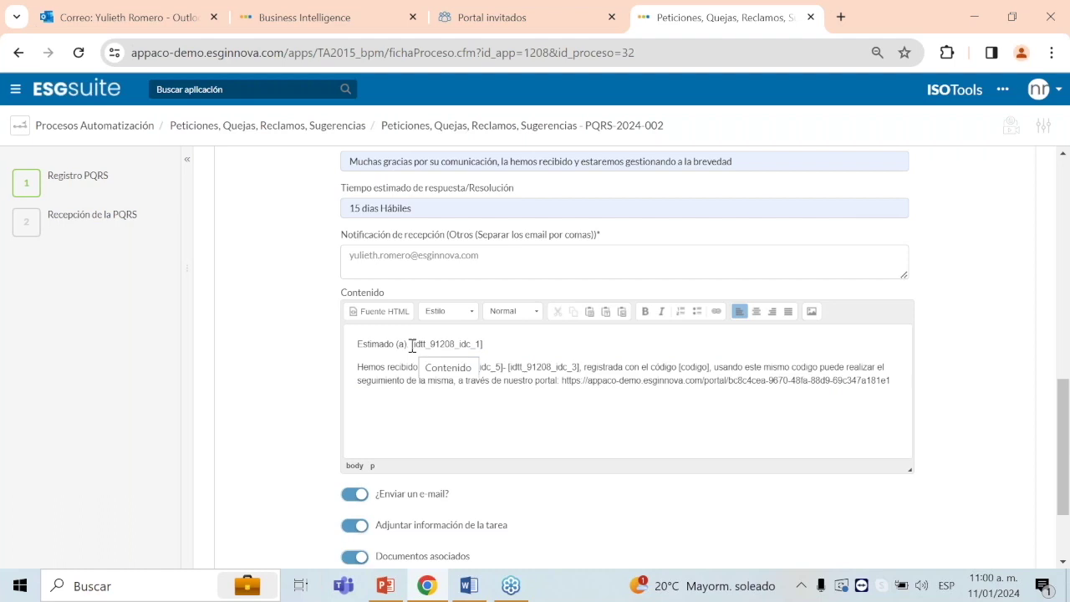
pyautogui.moveTo(504, 342); pyautogui.dragTo(414, 343)
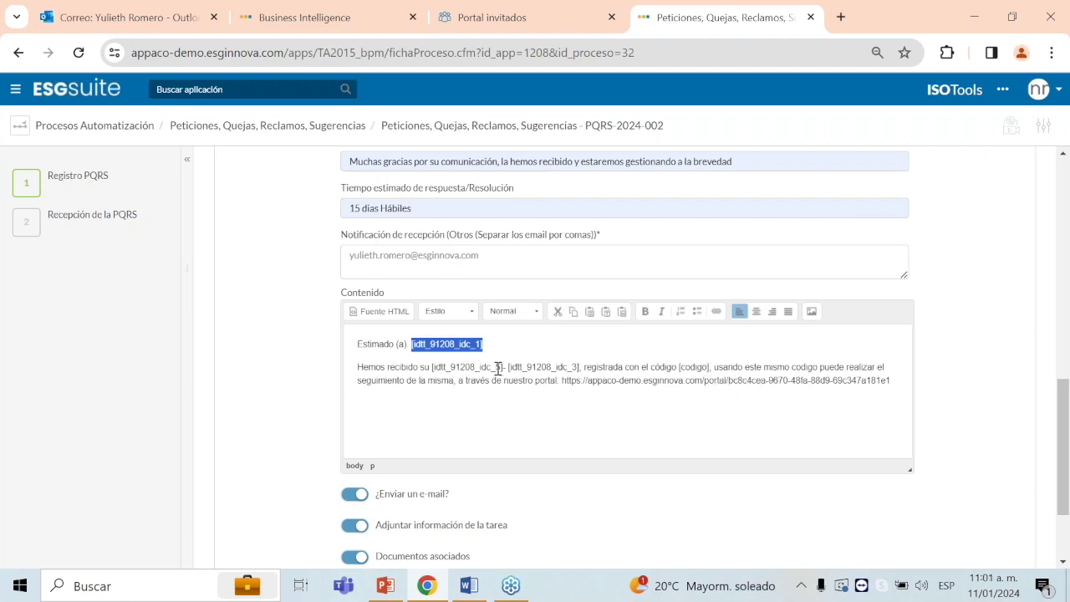
pyautogui.scroll(-3, 535, 344)
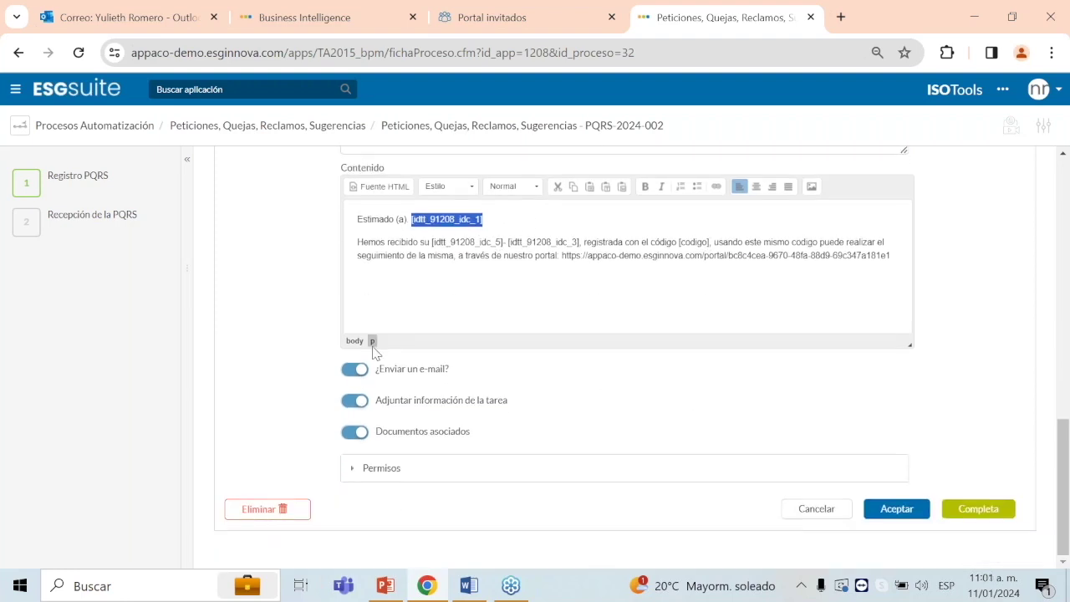
pyautogui.click(978, 508)
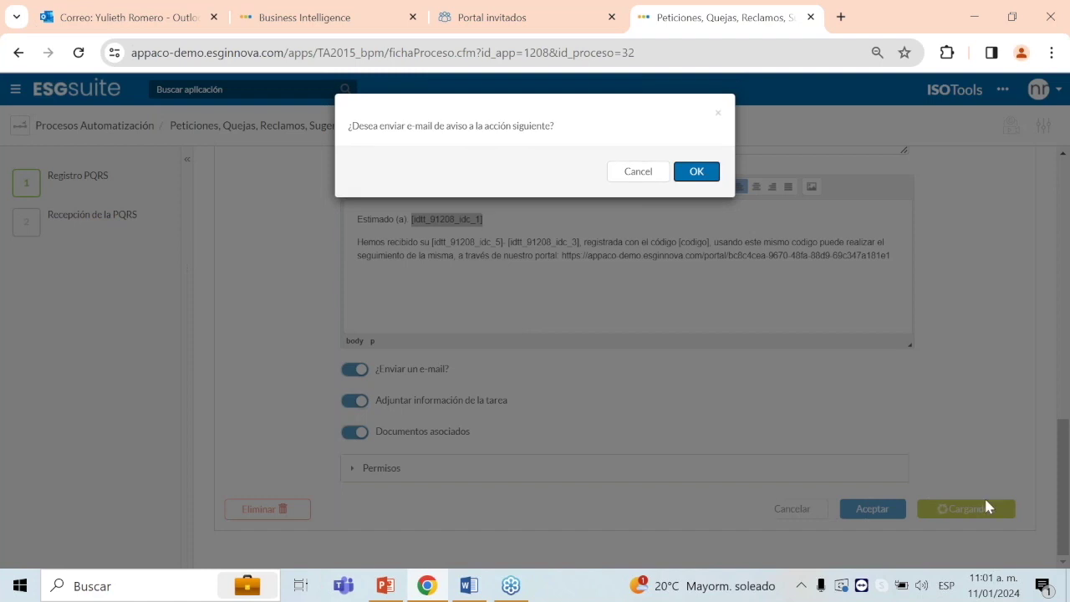
pyautogui.click(695, 173)
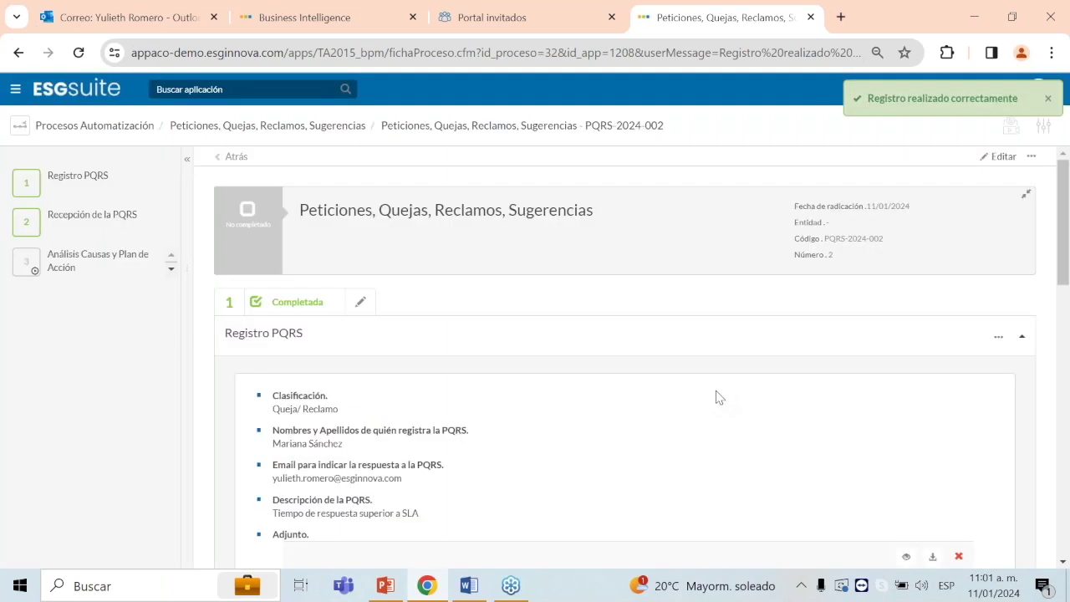
pyautogui.click(122, 12)
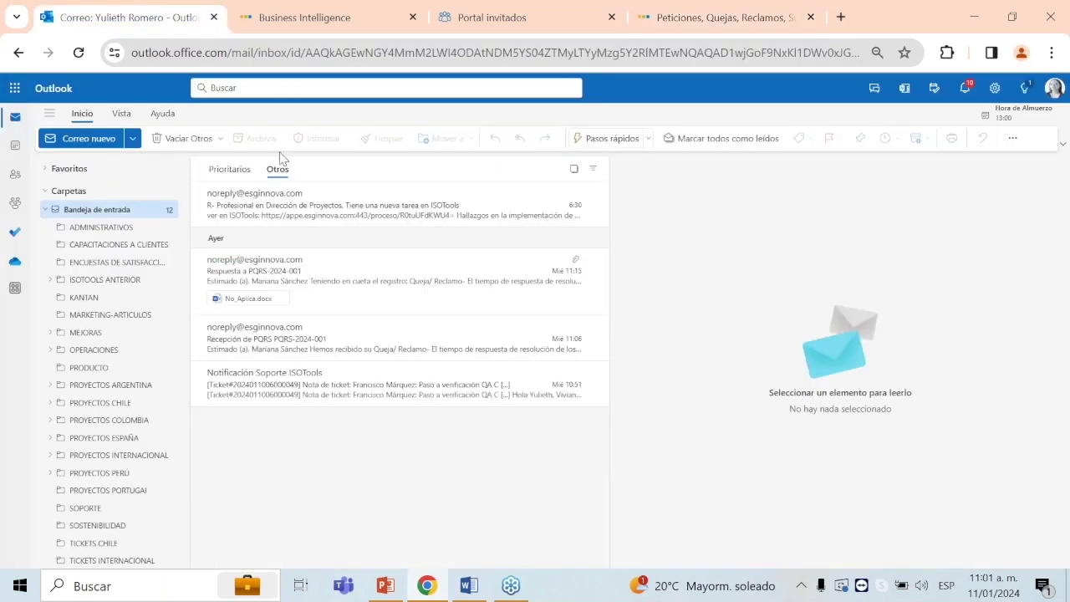
pyautogui.click(78, 53)
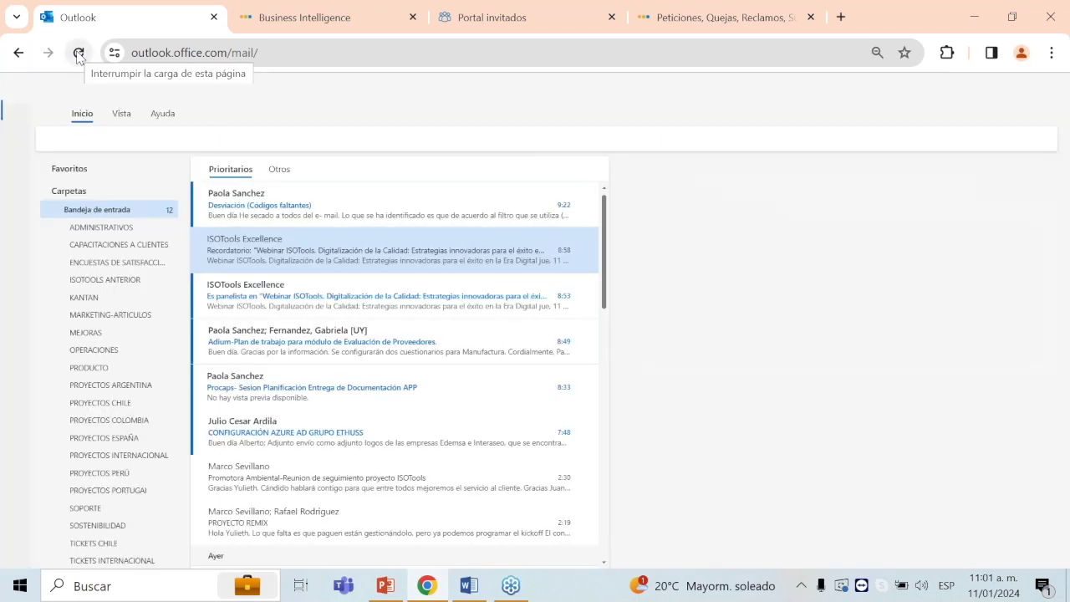
pyautogui.click(277, 170)
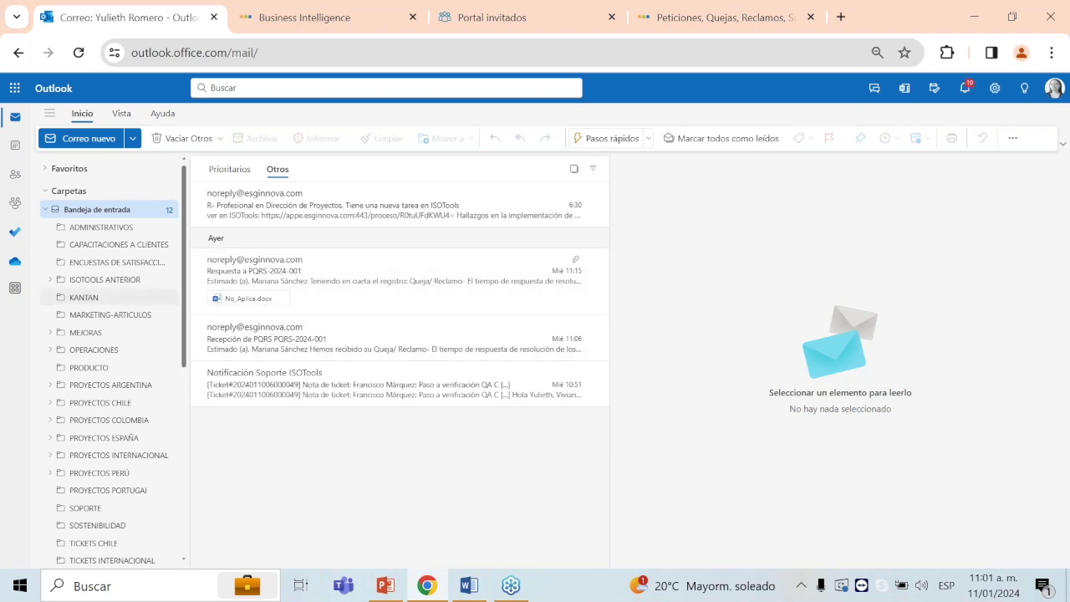
pyautogui.click(441, 296)
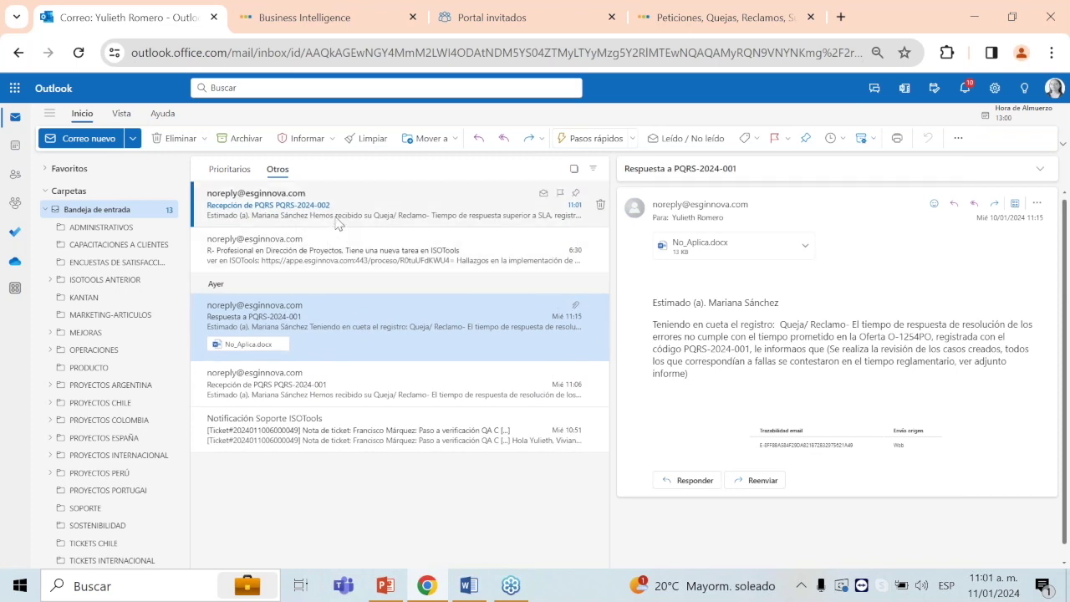
pyautogui.click(340, 212)
pyautogui.doubleClick(340, 212)
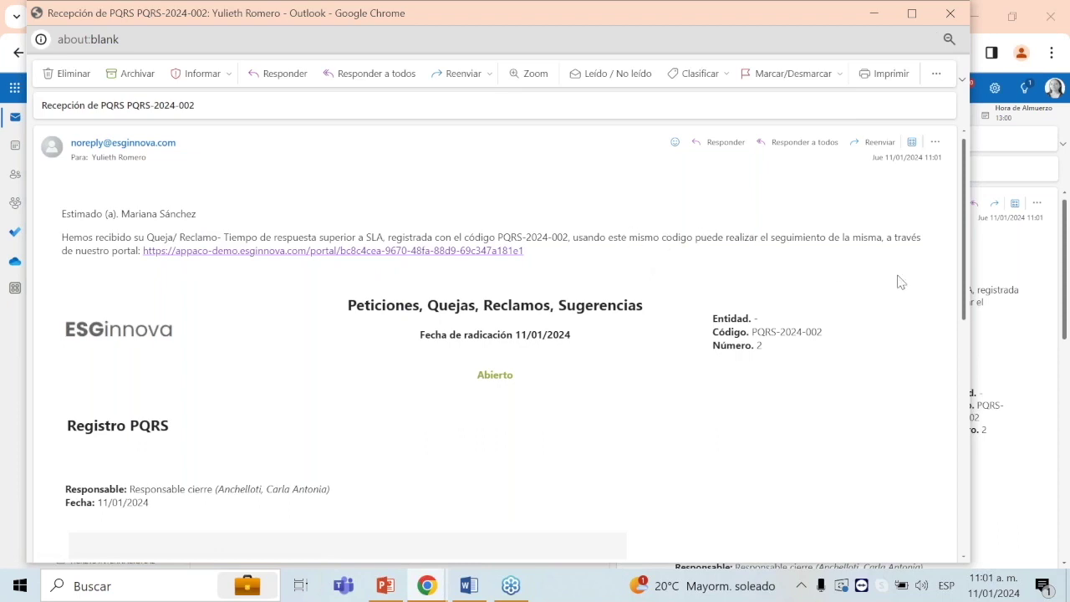
pyautogui.scroll(-2, 899, 282)
pyautogui.scroll(-8, 899, 282)
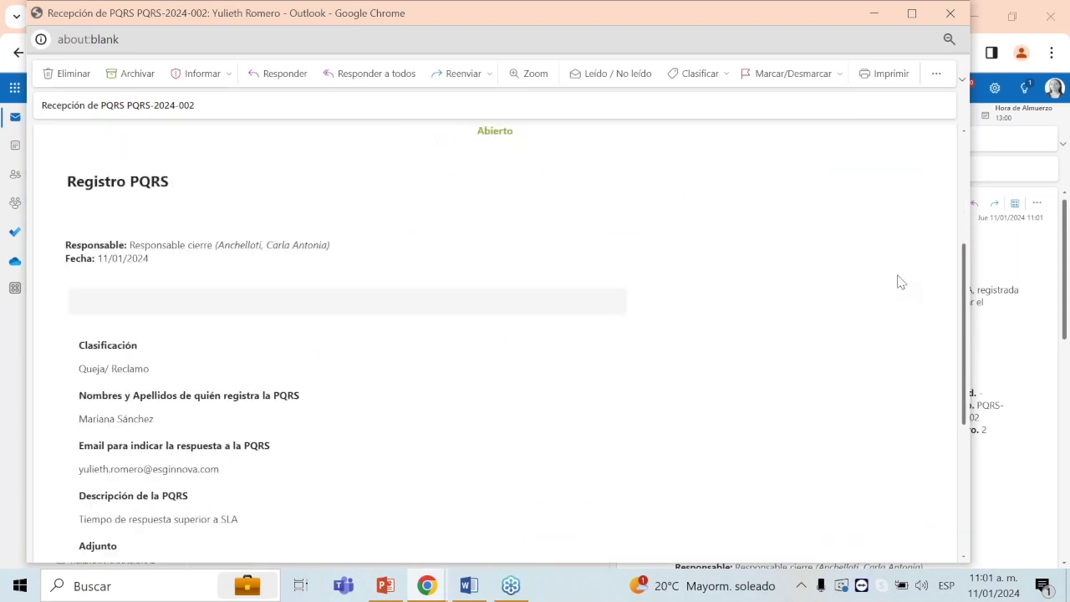
pyautogui.scroll(10, 899, 281)
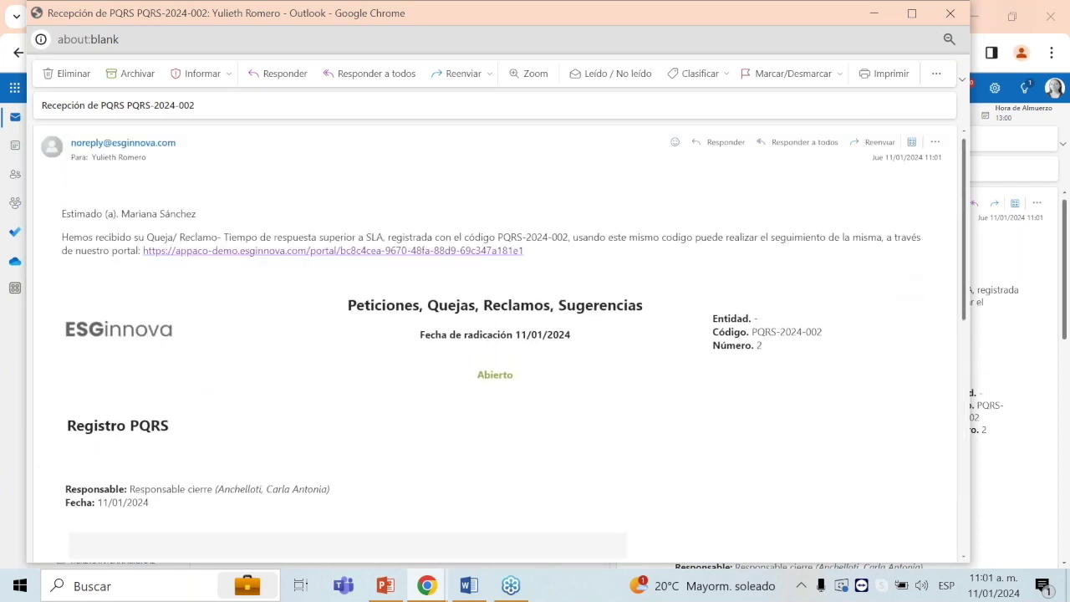
pyautogui.click(950, 13)
pyautogui.click(750, 22)
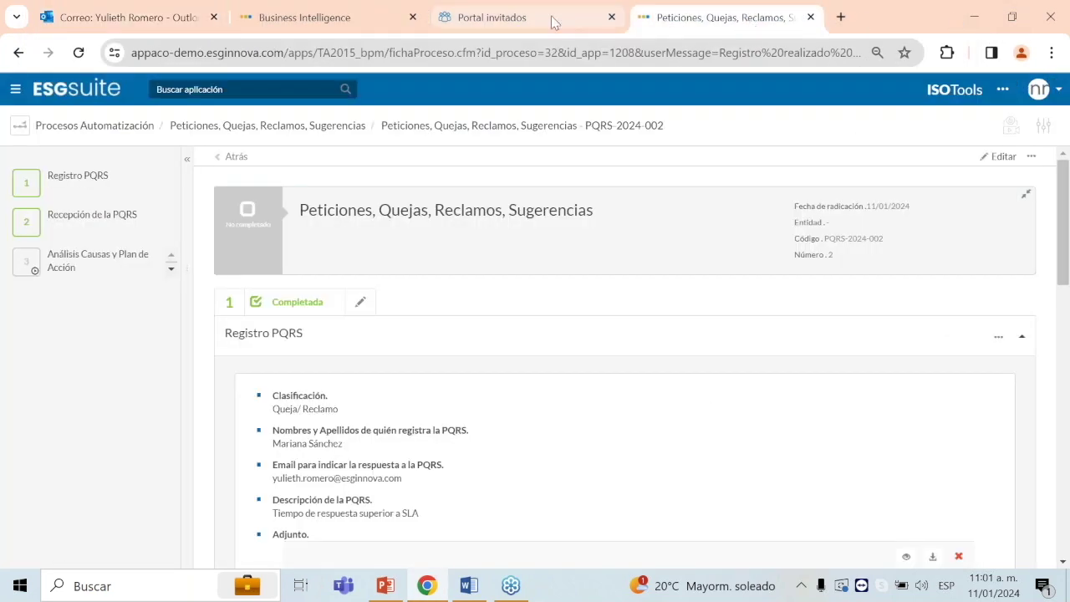
# Step: Reload the portal lookup to confirm Recepción de la PQRS is Cerrada with 15 días Hábiles
pyautogui.click(552, 18)
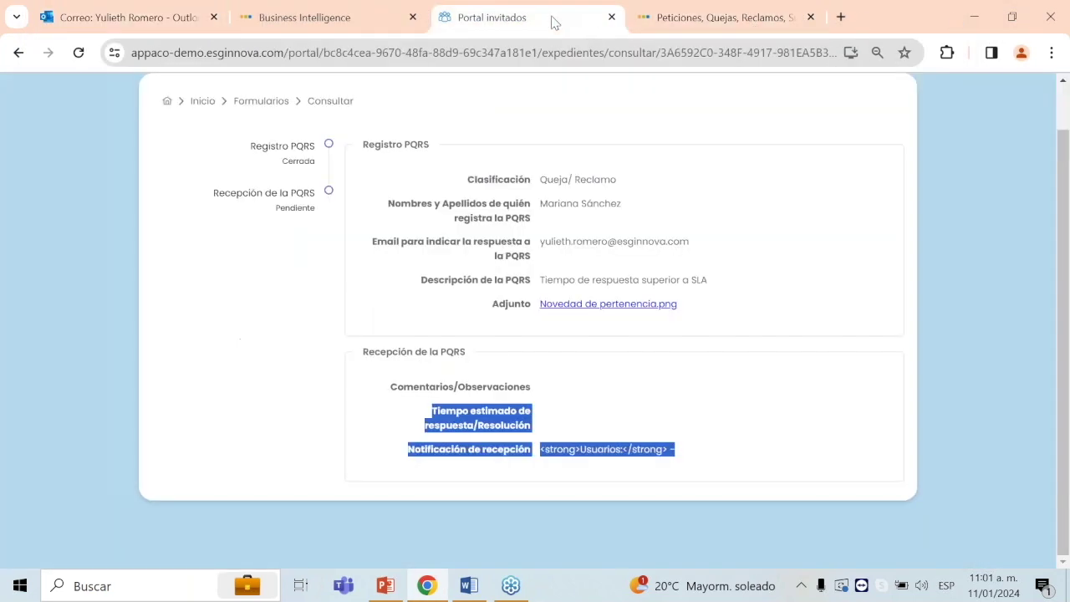
pyautogui.click(82, 58)
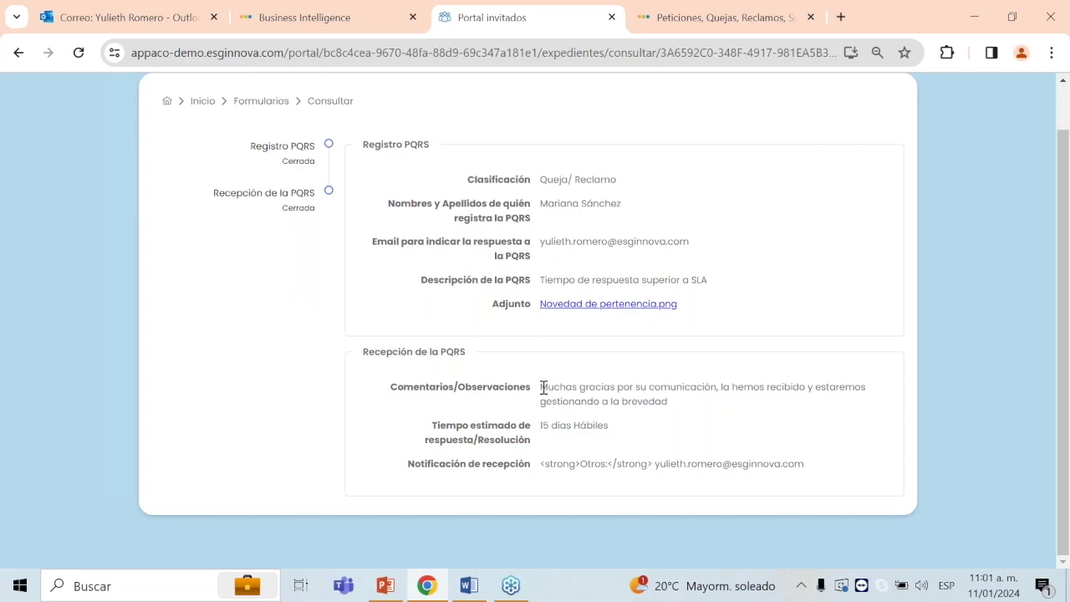
pyautogui.moveTo(542, 388); pyautogui.dragTo(679, 427)
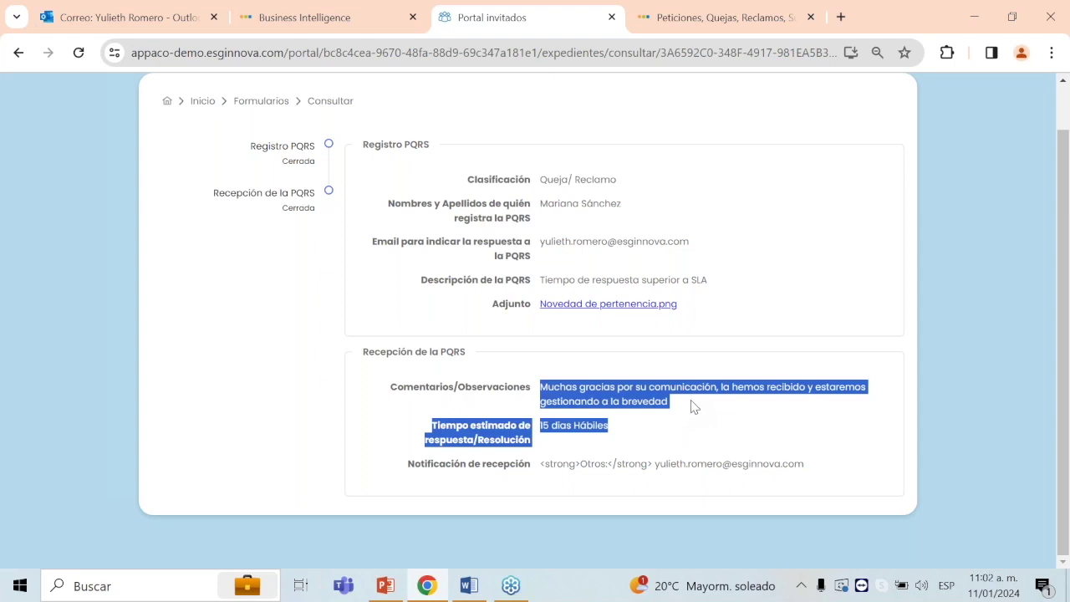
pyautogui.click(732, 15)
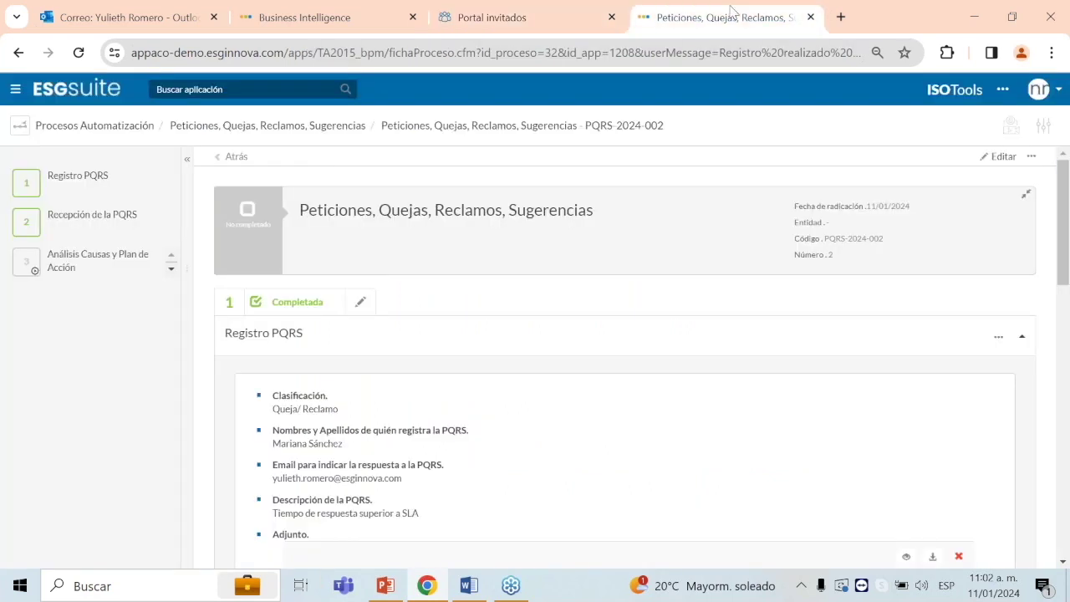
# Step: Edit the Análisis Causas y Plan de Acción step and fill Análisis de causas with the suggested sentence
pyautogui.scroll(-3, 471, 349)
pyautogui.click(117, 276)
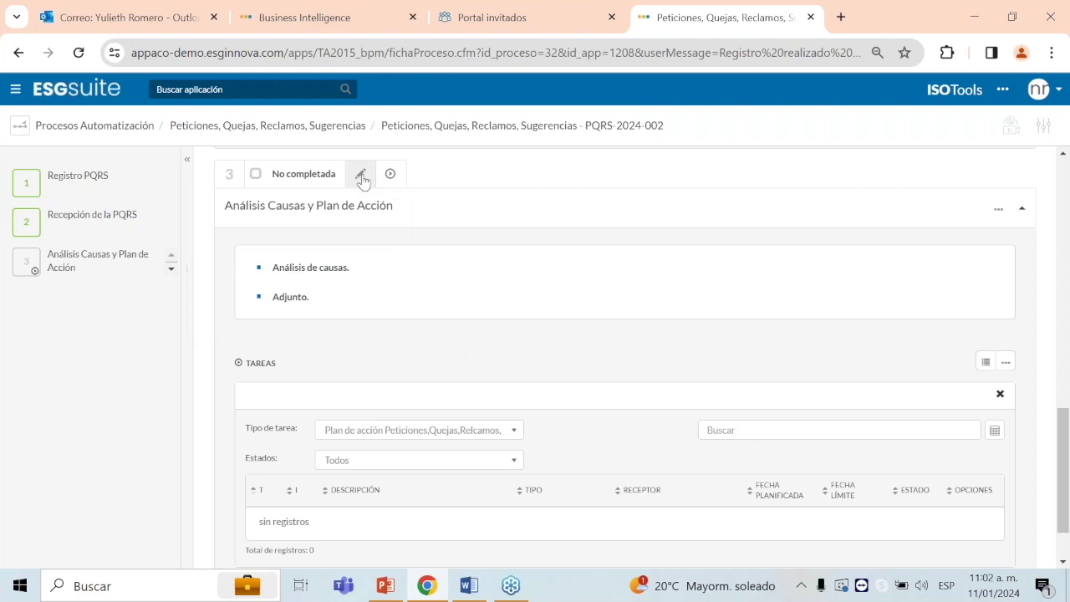
pyautogui.click(361, 175)
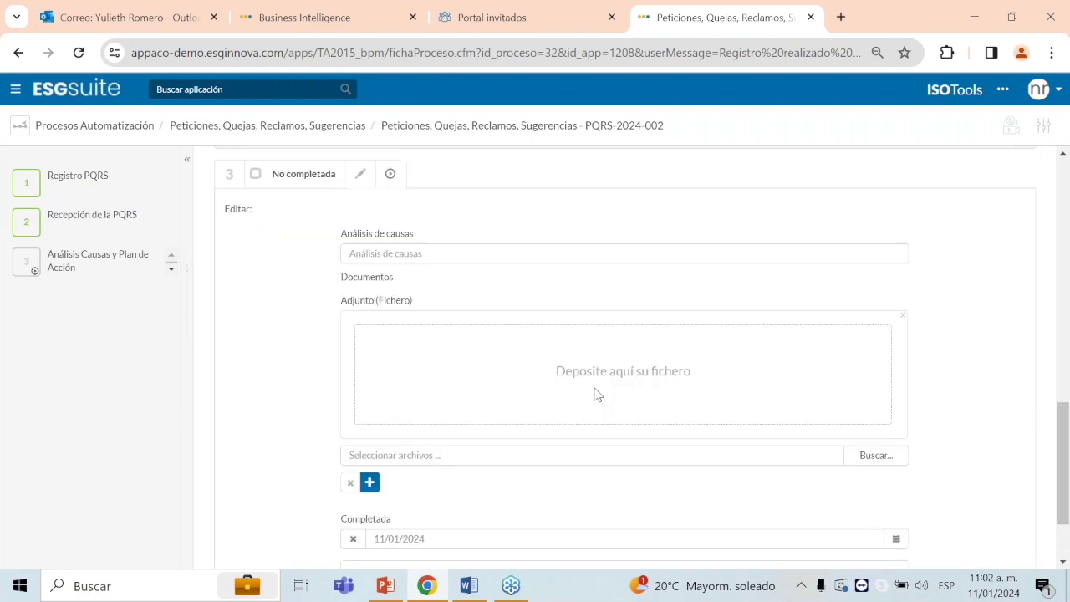
pyautogui.scroll(-1, 592, 385)
pyautogui.scroll(1, 592, 385)
pyautogui.click(512, 253)
pyautogui.click(514, 290)
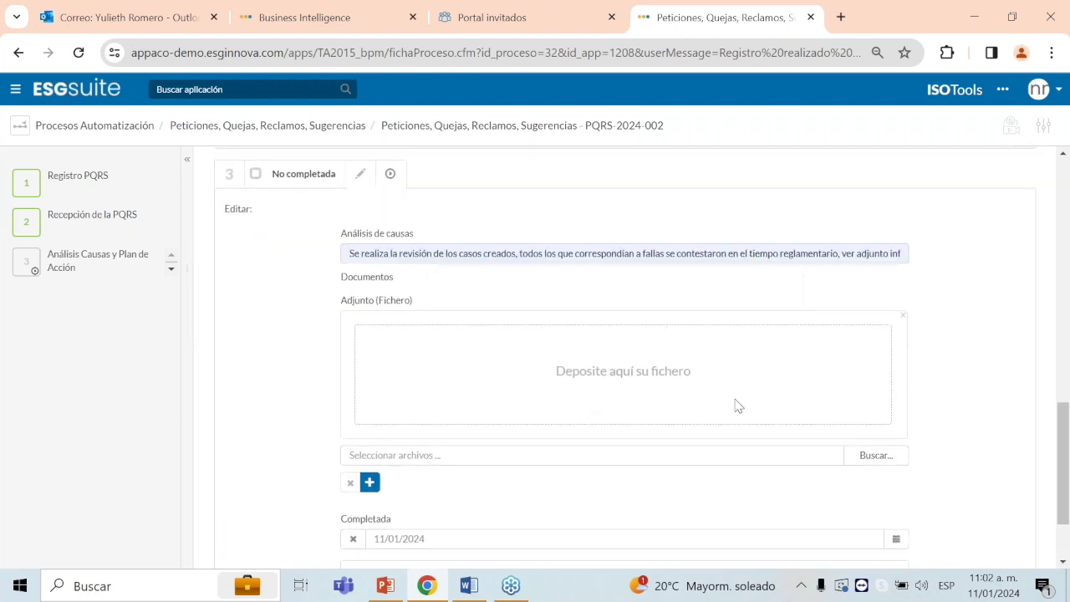
# Step: Attach Novedad de pertenencia.png and complete the step without sending the notice e-mail
pyautogui.scroll(-1, 831, 442)
pyautogui.click(883, 377)
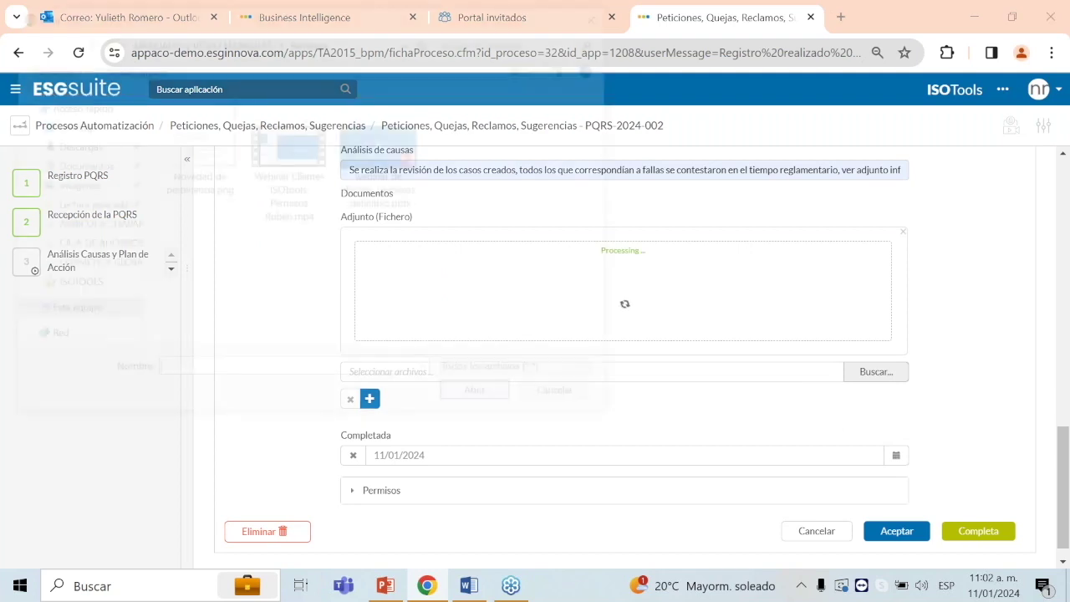
pyautogui.click(195, 149)
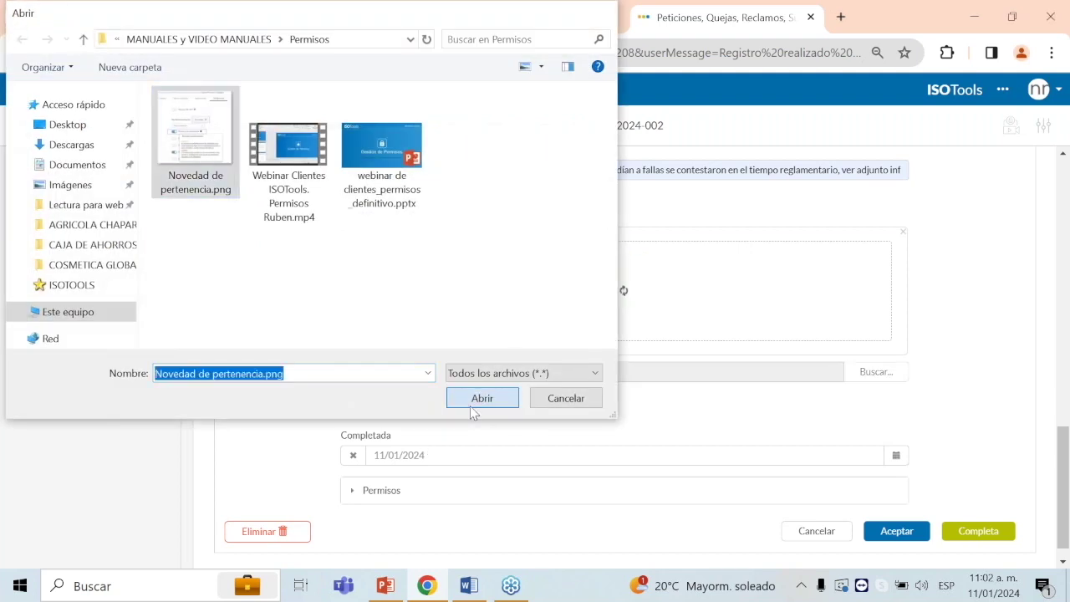
pyautogui.click(482, 398)
pyautogui.click(968, 514)
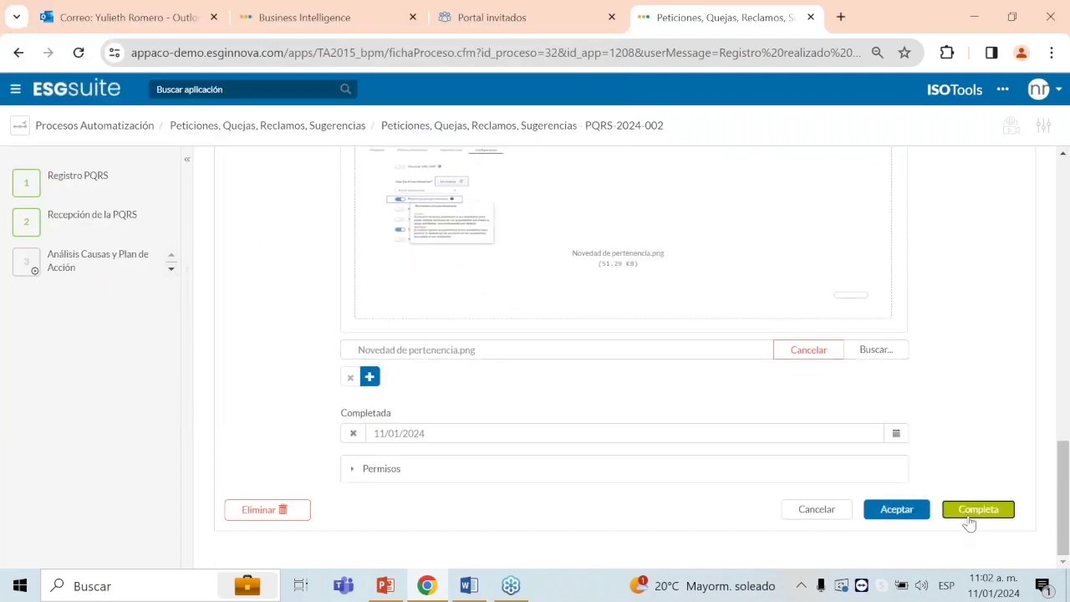
pyautogui.click(649, 177)
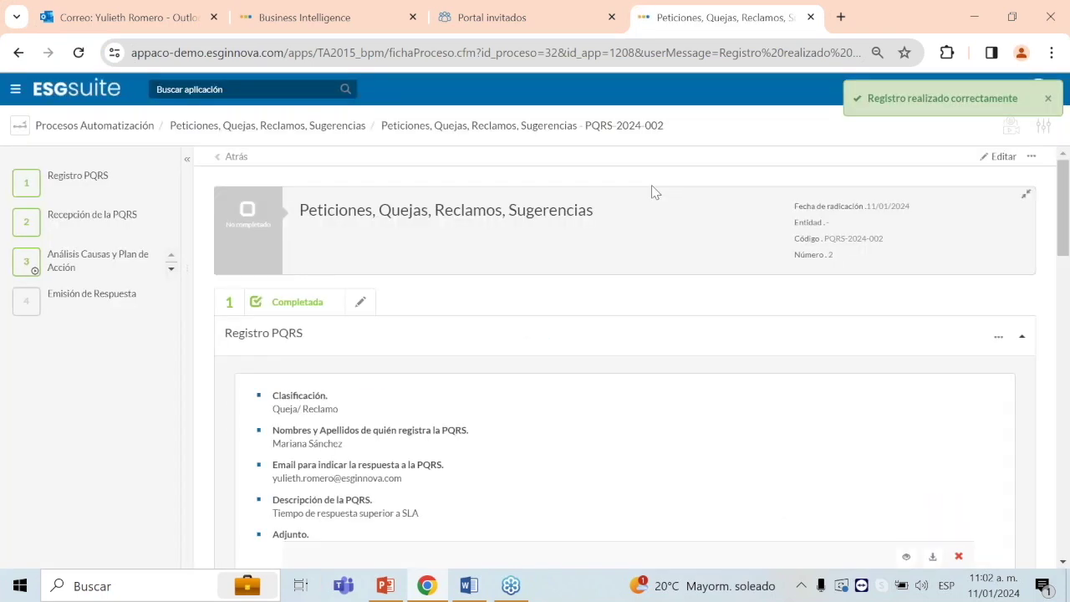
pyautogui.moveTo(94, 316)
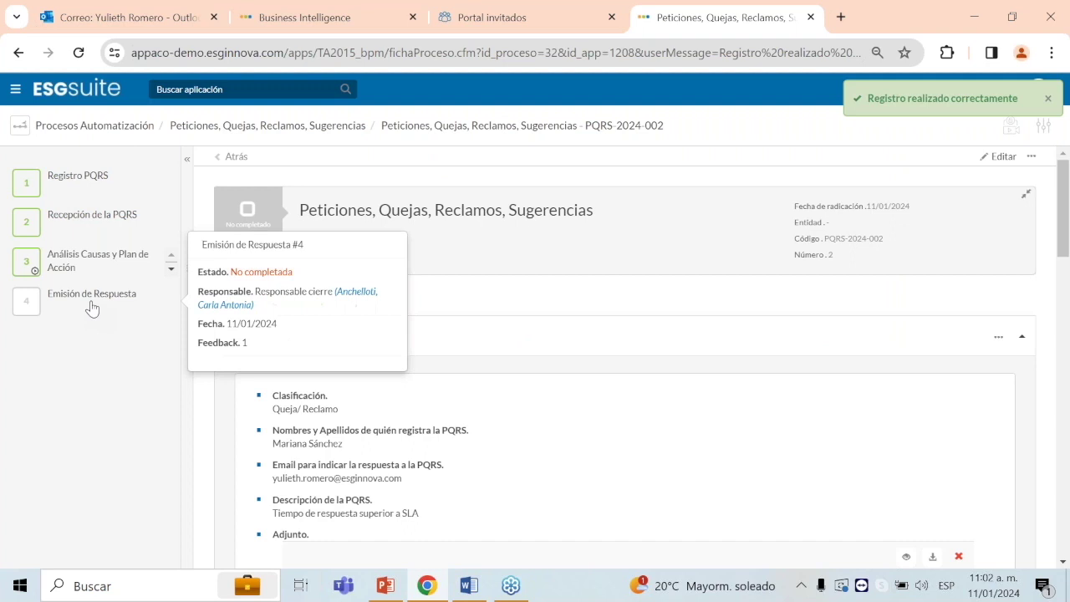
pyautogui.moveTo(125, 284)
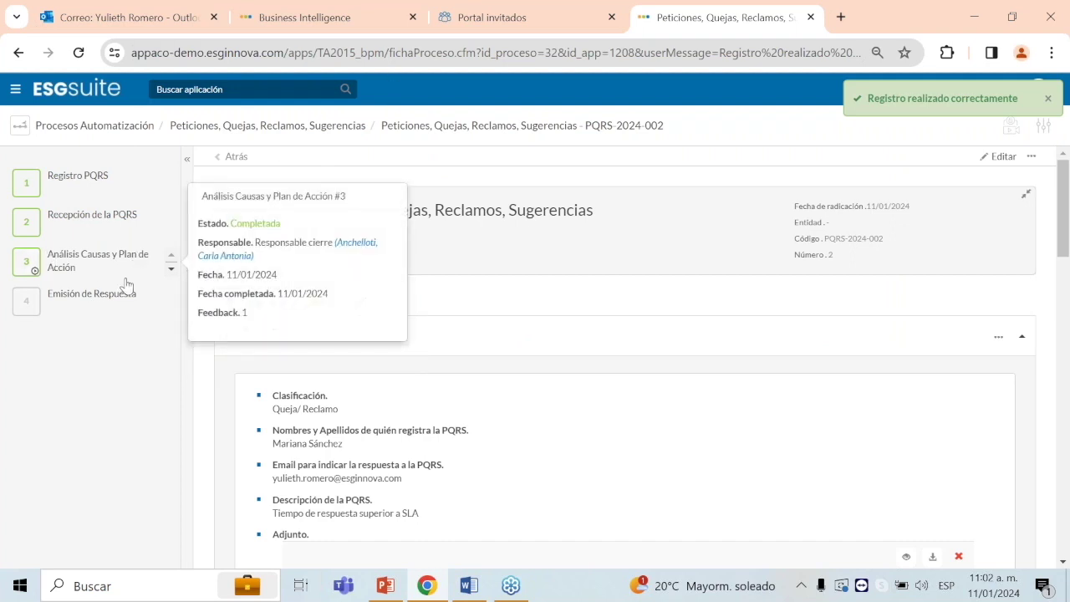
pyautogui.click(495, 15)
pyautogui.click(78, 52)
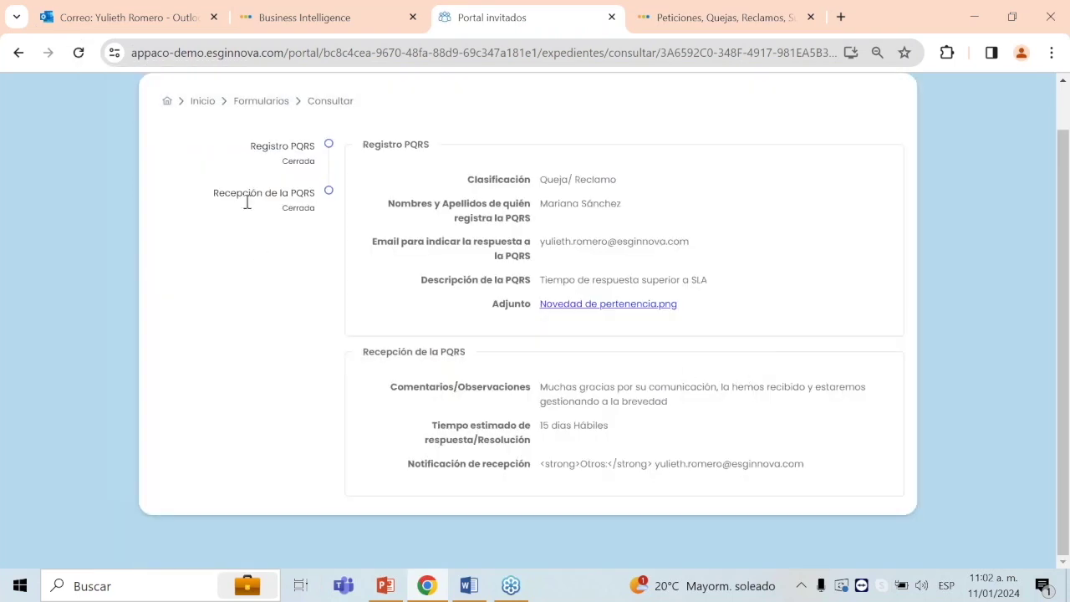
pyautogui.click(721, 24)
pyautogui.click(112, 301)
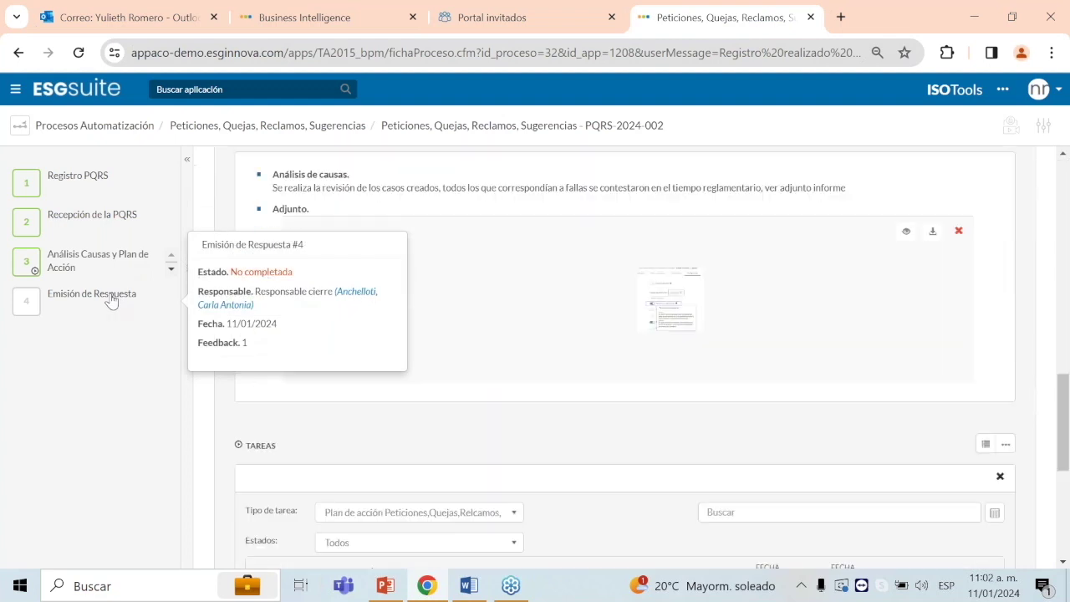
# Step: Fill the Emisión de Respuesta step with the suggested comment and the reply recipient's e-mail address
pyautogui.click(355, 362)
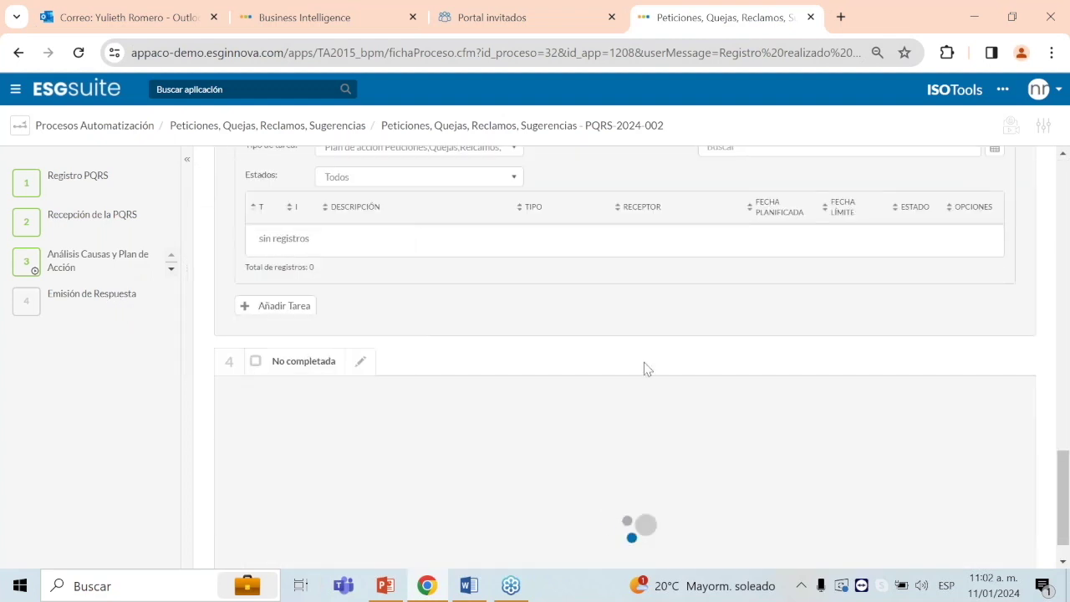
pyautogui.scroll(-1, 644, 362)
pyautogui.click(589, 352)
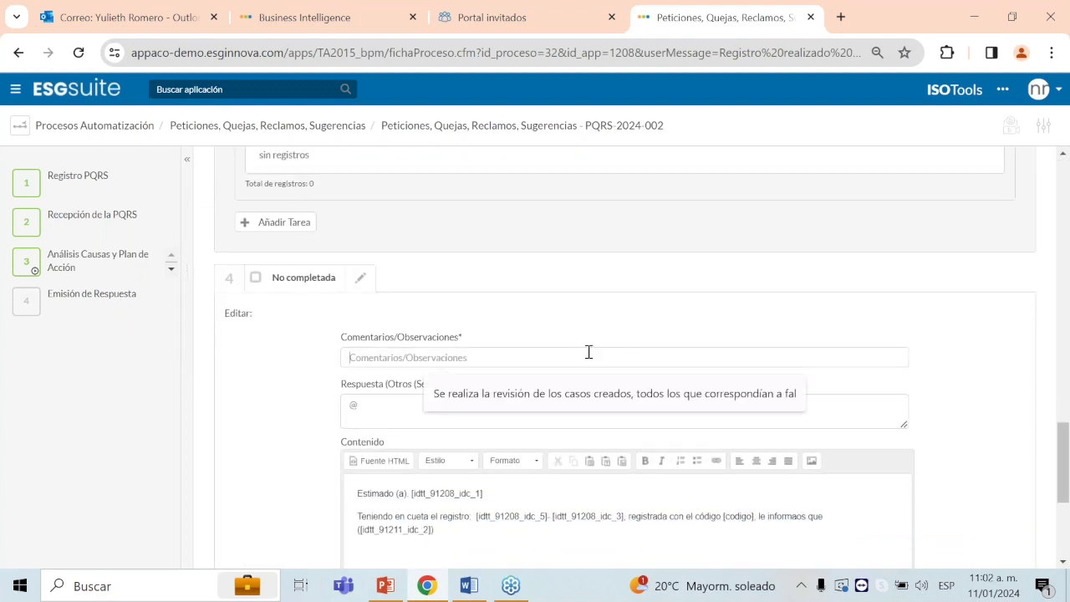
pyautogui.click(585, 393)
pyautogui.click(351, 405)
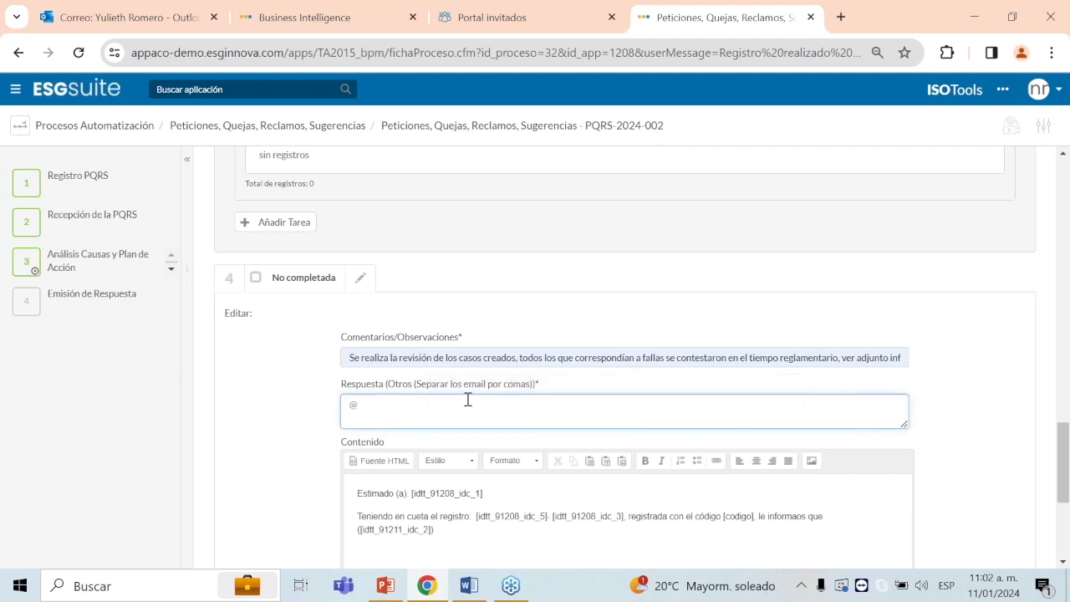
# Step: Complete the Emisión de Respuesta step and send the notice e-mail
pyautogui.scroll(-5, 644, 390)
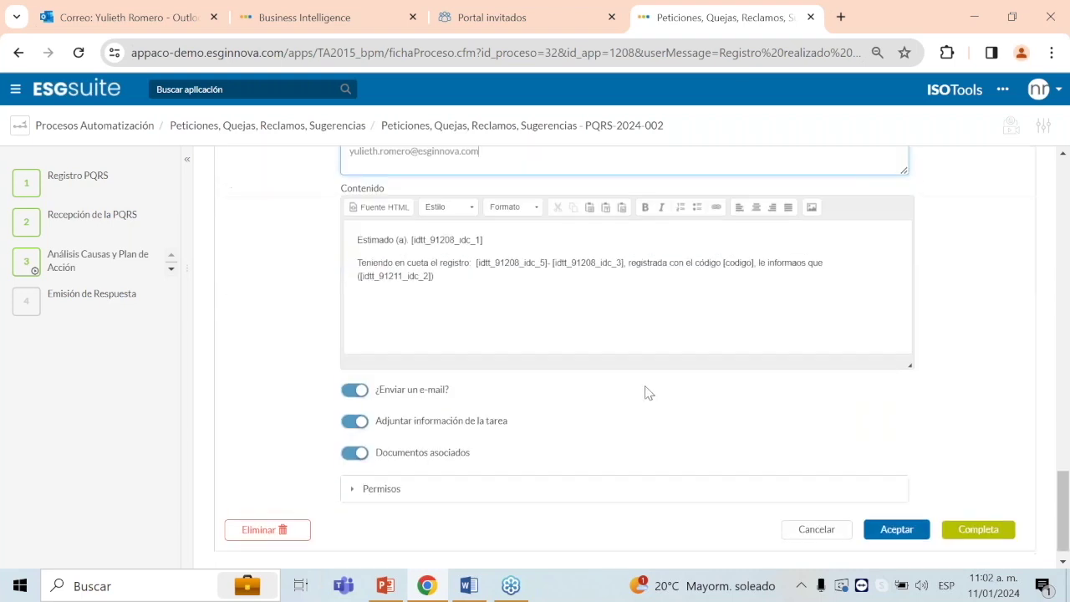
pyautogui.click(996, 512)
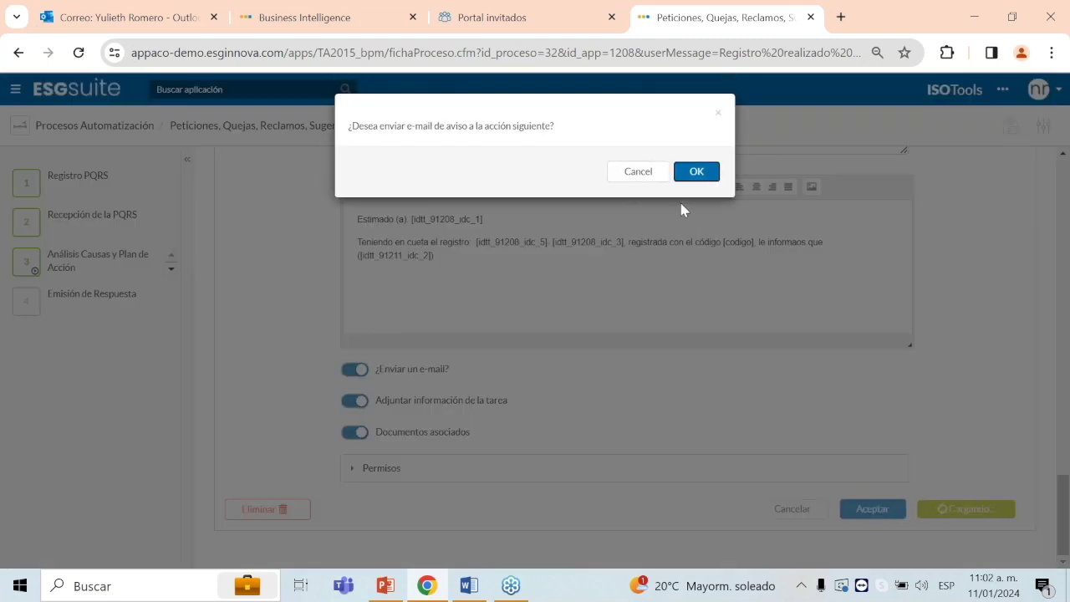
pyautogui.click(688, 175)
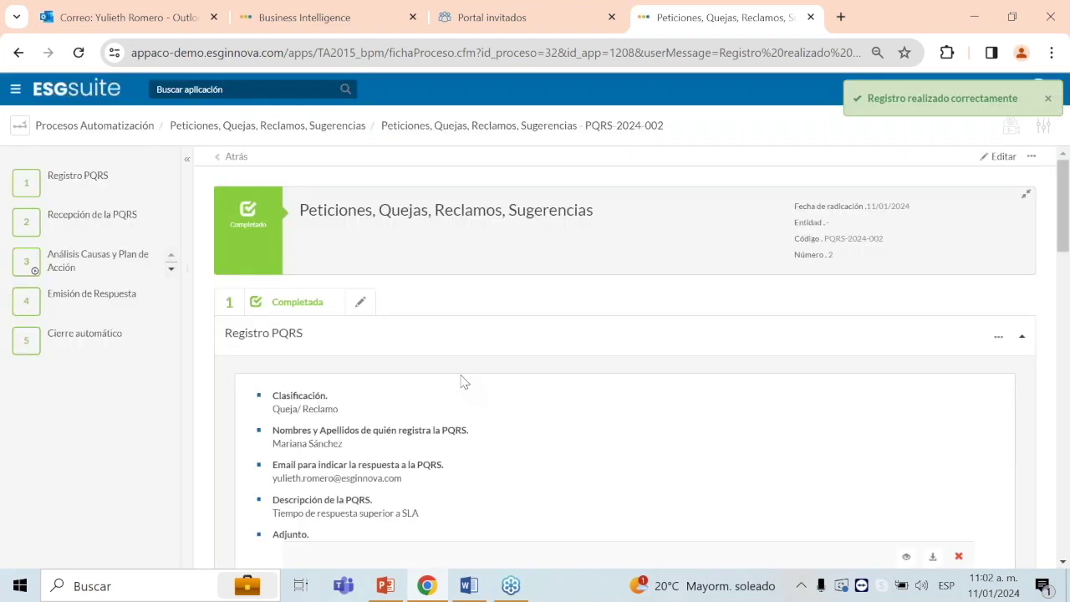
pyautogui.click(506, 30)
# Step: Reload the guest portal consultation to see both PQRS stages closed
pyautogui.click(684, 21)
pyautogui.click(502, 18)
pyautogui.click(78, 54)
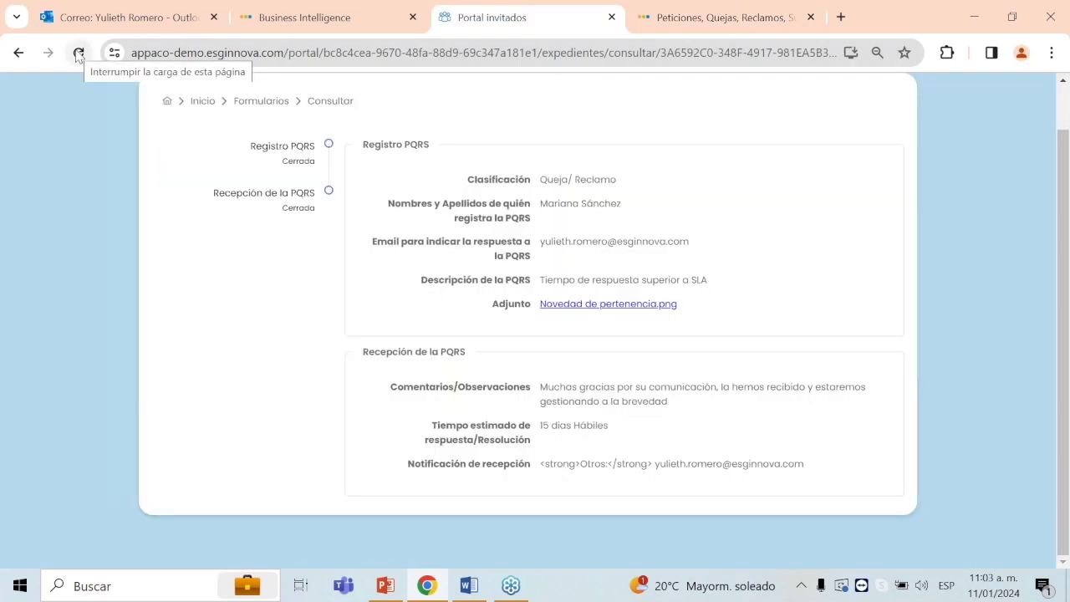
pyautogui.click(77, 53)
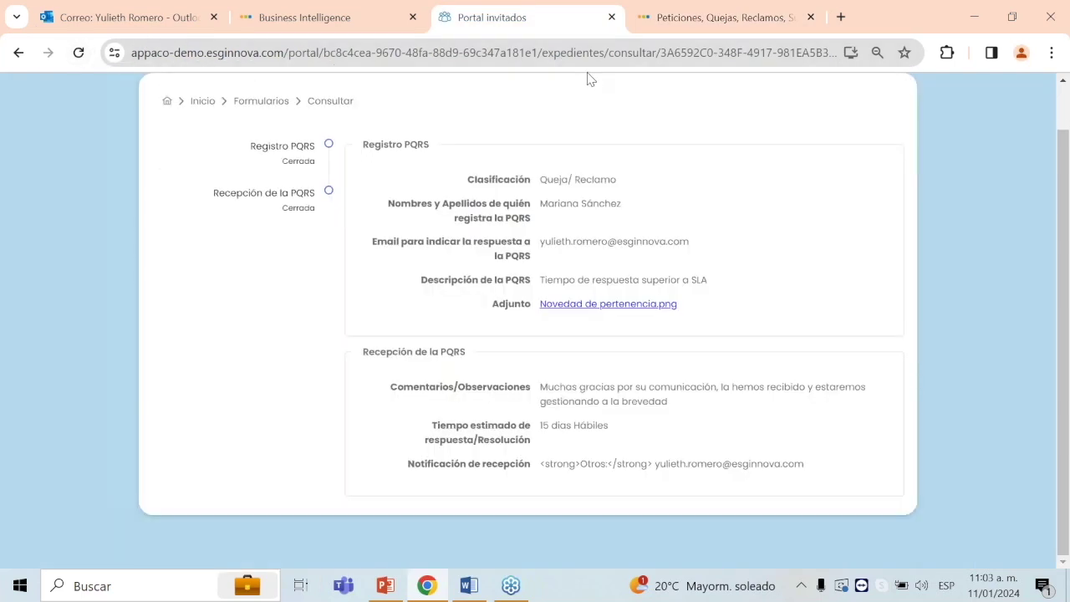
pyautogui.scroll(1, 235, 300)
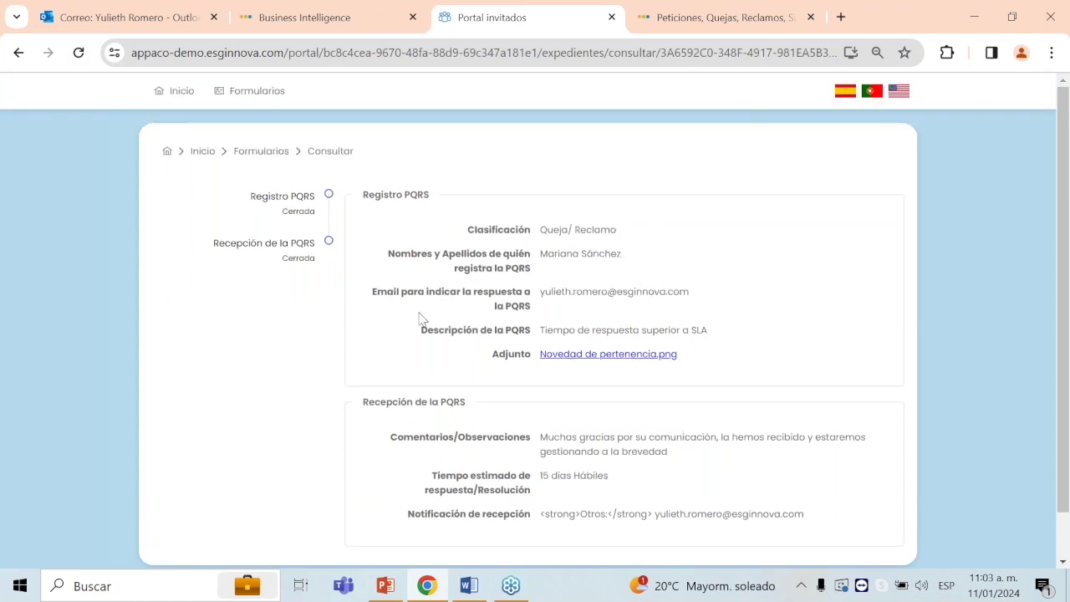
# Step: Cross-check the completed PQRS-2024-002 record, then show slide 10 of the PowerPoint presentation
pyautogui.click(347, 25)
pyautogui.click(677, 22)
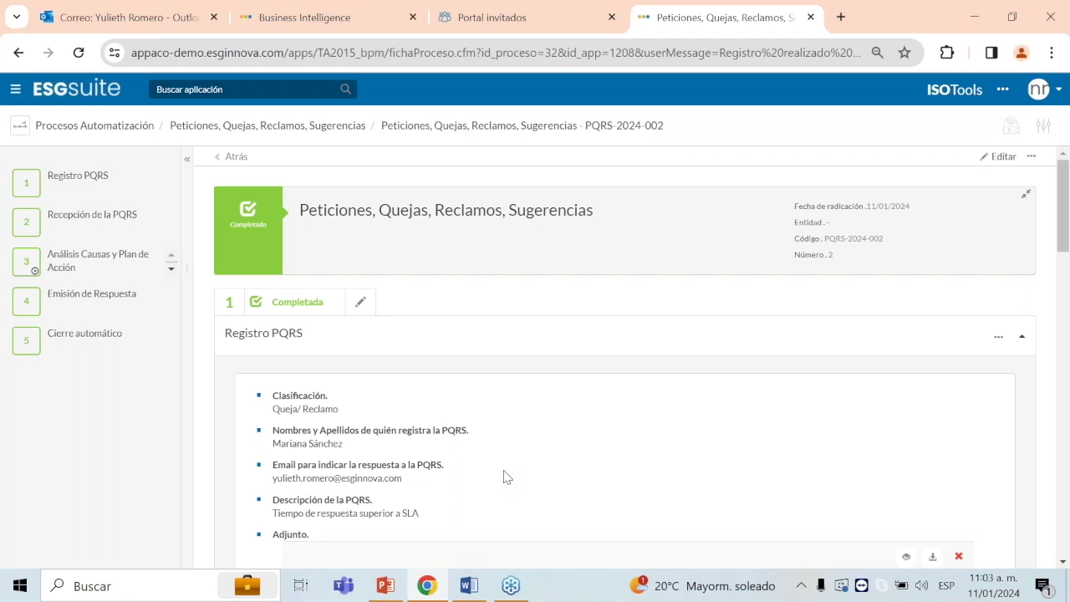
pyautogui.click(473, 27)
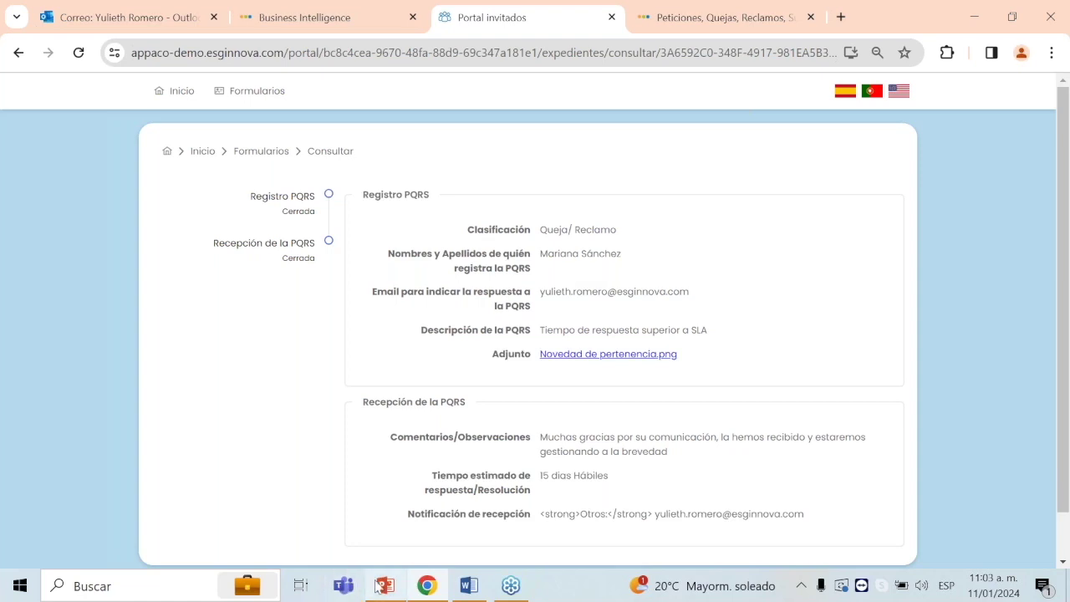
pyautogui.click(386, 585)
pyautogui.click(40, 459)
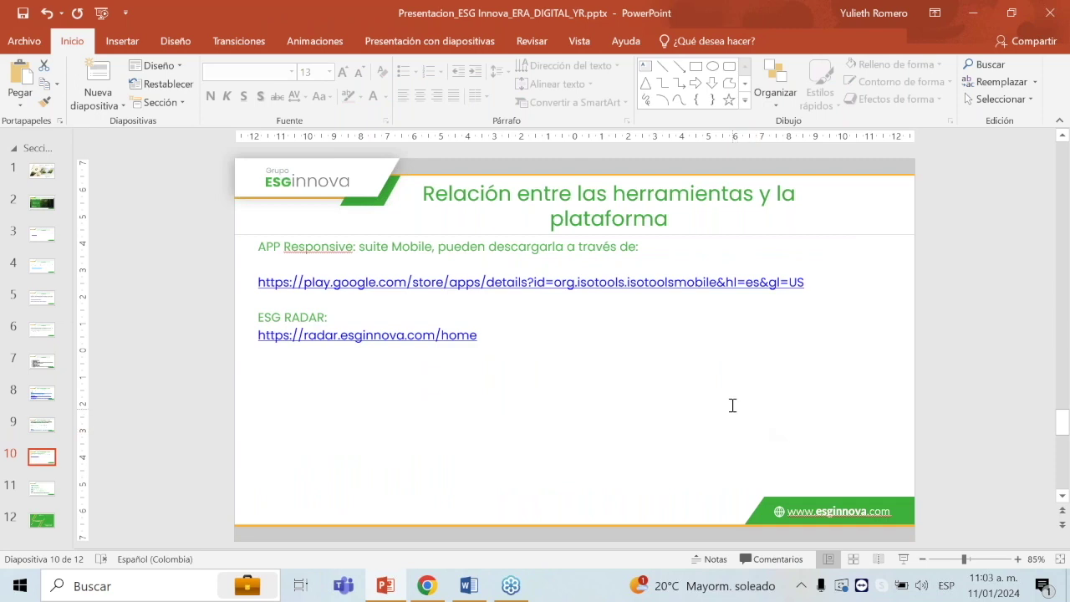
# Step: Copy the Google Play link for the ISOTools mobile app from slide 10 into a new Chrome tab
pyautogui.hotkey('alt', 'Tab')
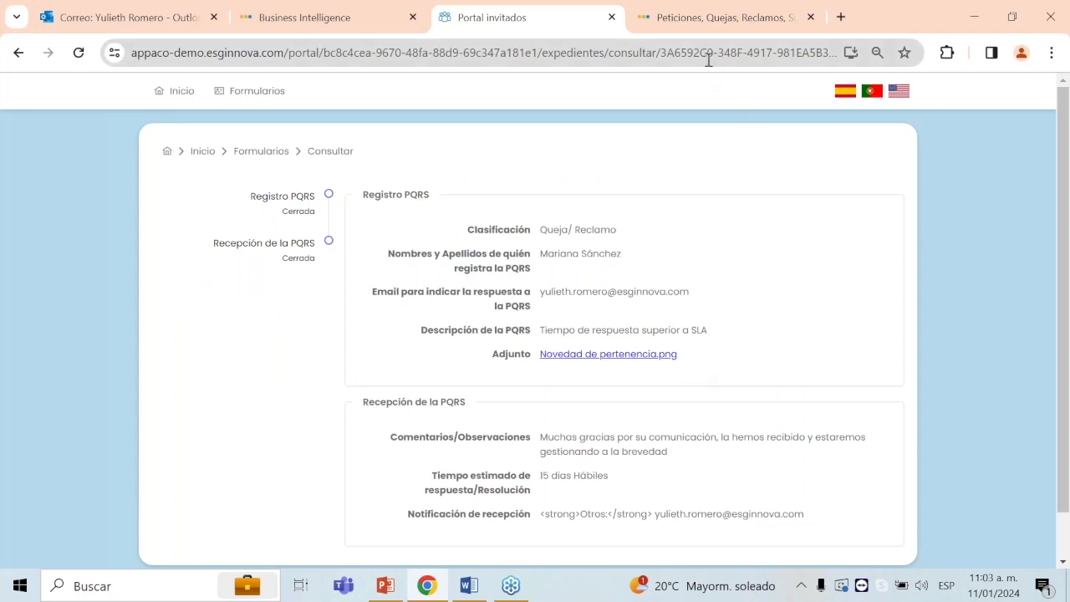
pyautogui.hotkey('alt', 'Tab')
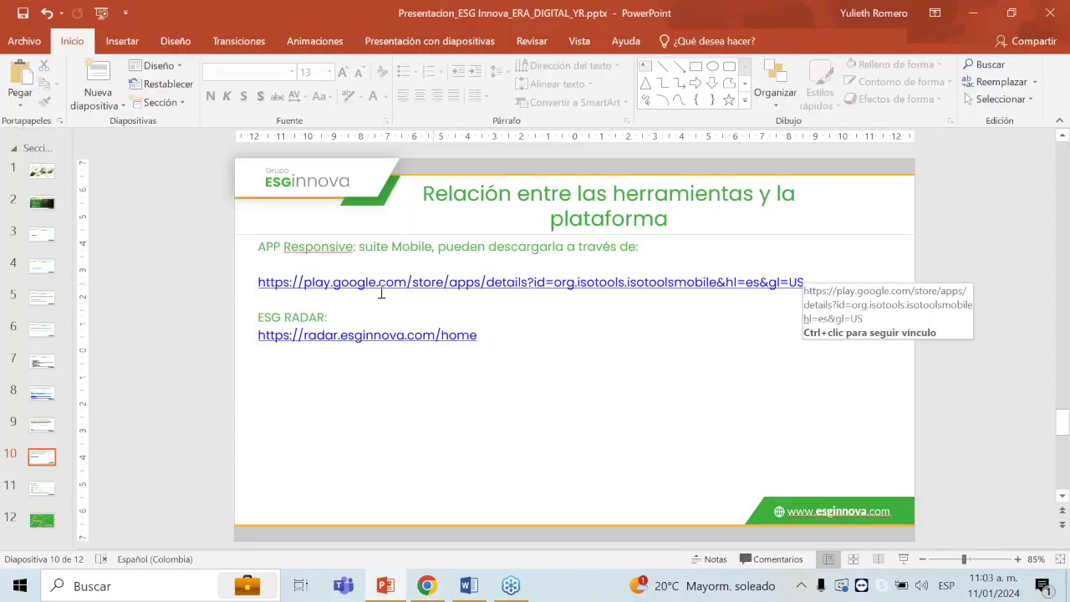
pyautogui.moveTo(264, 281); pyautogui.dragTo(824, 281)
pyautogui.hotkey('ctrl', 'c')
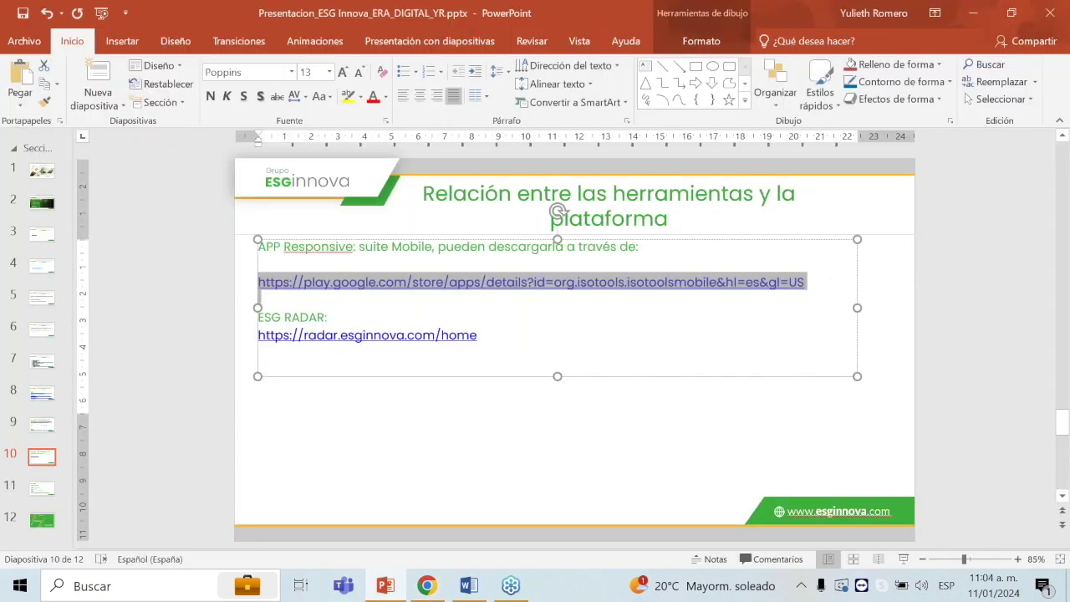
pyautogui.hotkey('alt', 'Tab')
pyautogui.click(842, 16)
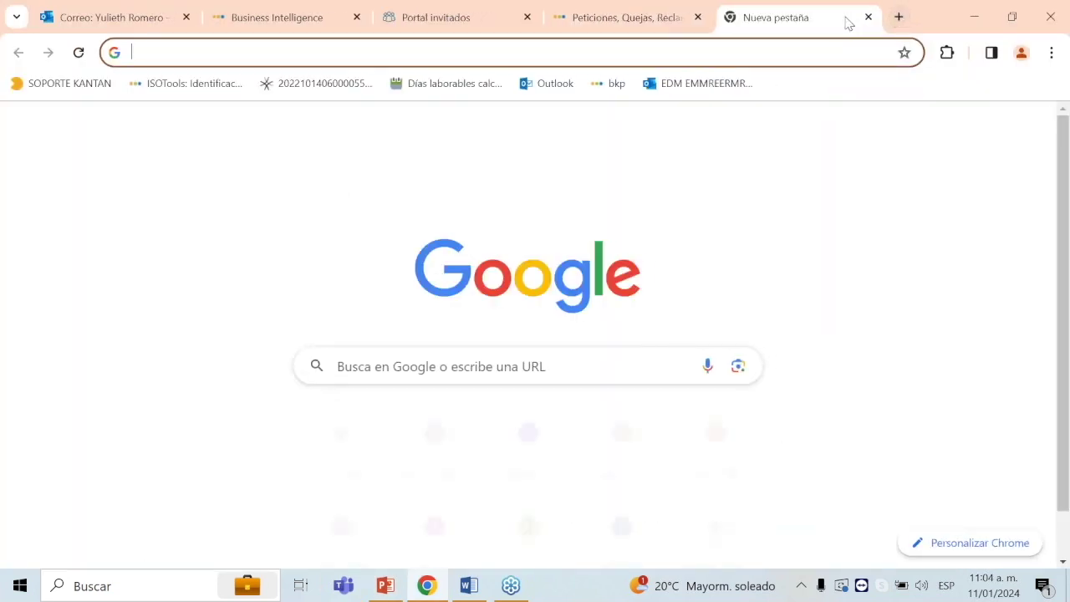
# Step: Load the pasted Google Play link and browse the ISOTools Suite app listing
pyautogui.hotkey('ctrl', 'v')
pyautogui.press('Return')
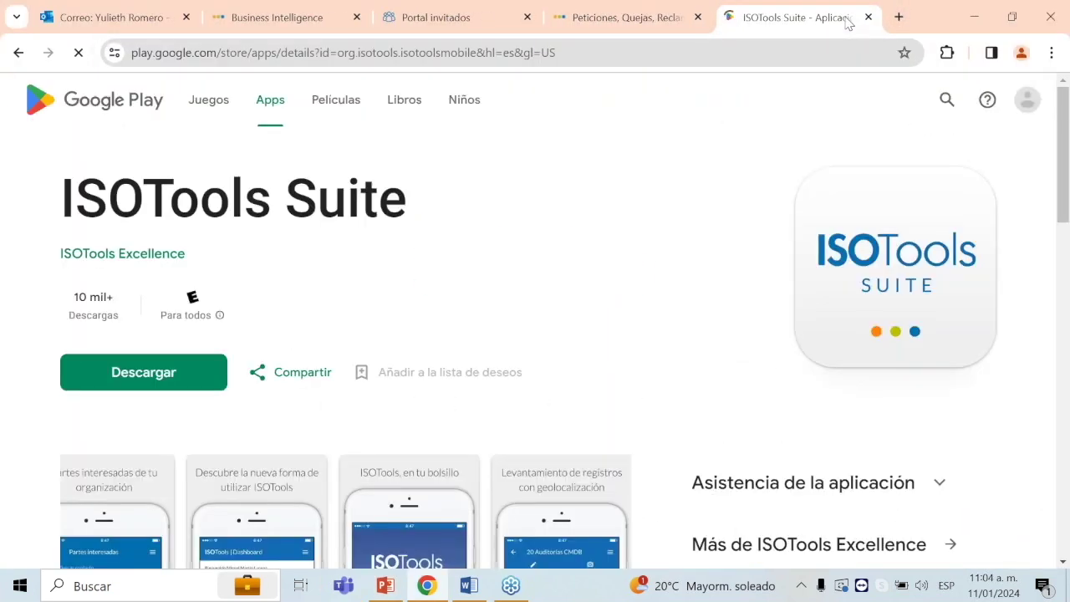
pyautogui.scroll(-2, 411, 204)
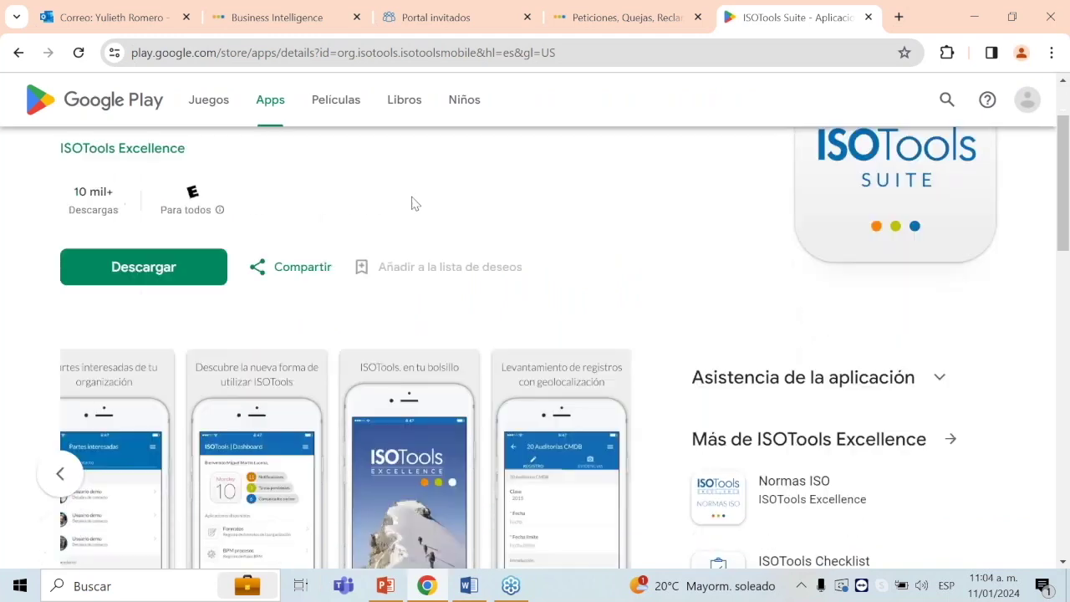
pyautogui.scroll(2, 411, 206)
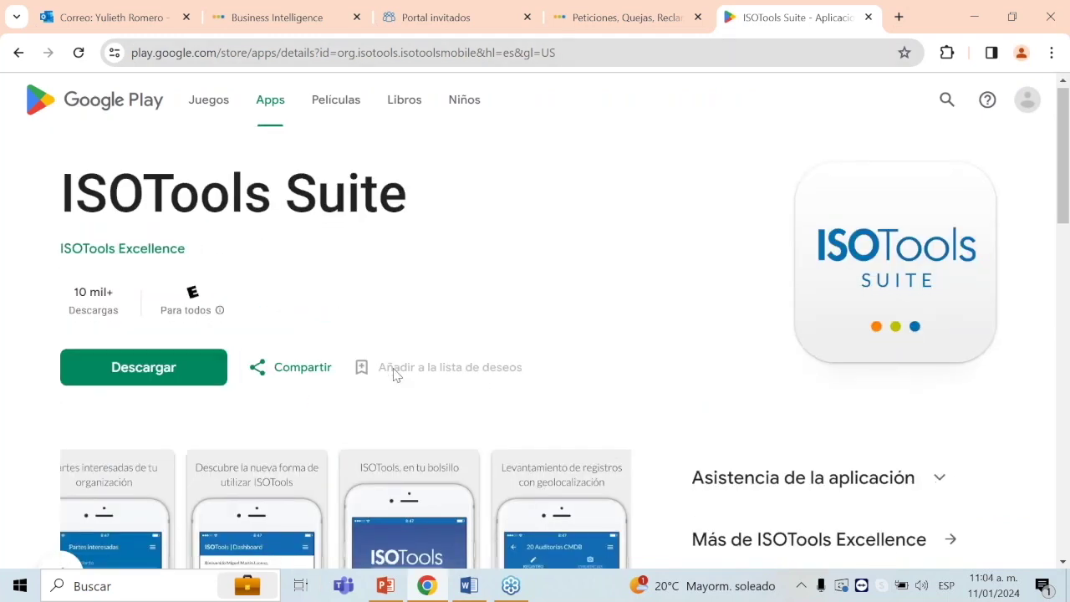
pyautogui.scroll(-4, 287, 354)
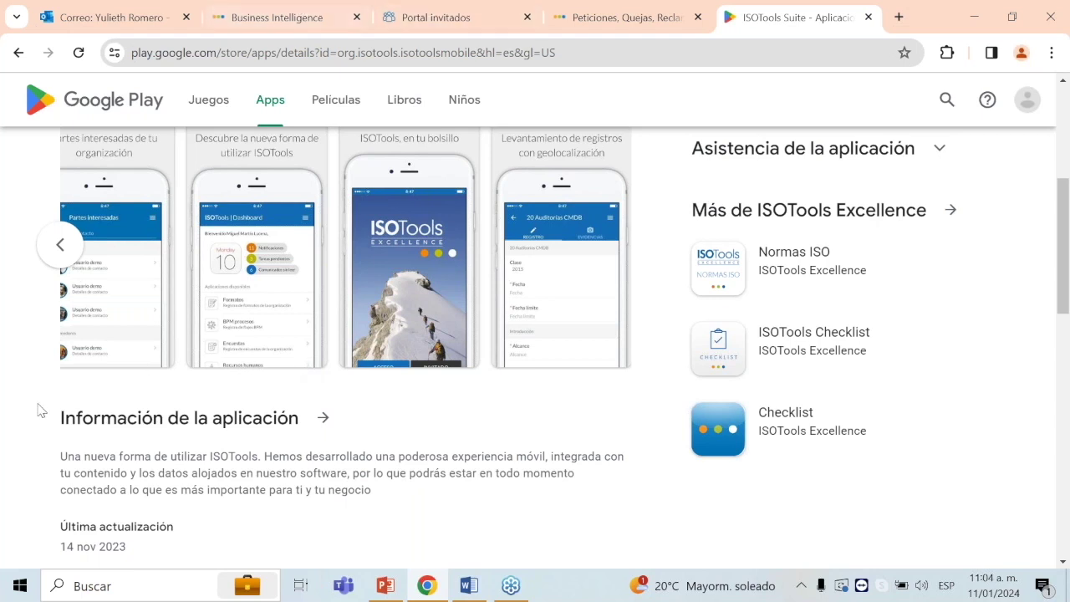
# Step: Copy the ESG Radar link from the slide and paste it into the browser's address bar
pyautogui.click(385, 586)
pyautogui.click(481, 334)
pyautogui.tripleClick(270, 336)
pyautogui.hotkey('ctrl', 'c')
pyautogui.hotkey('alt', 'Tab')
pyautogui.click(698, 52)
pyautogui.hotkey('ctrl', 'v')
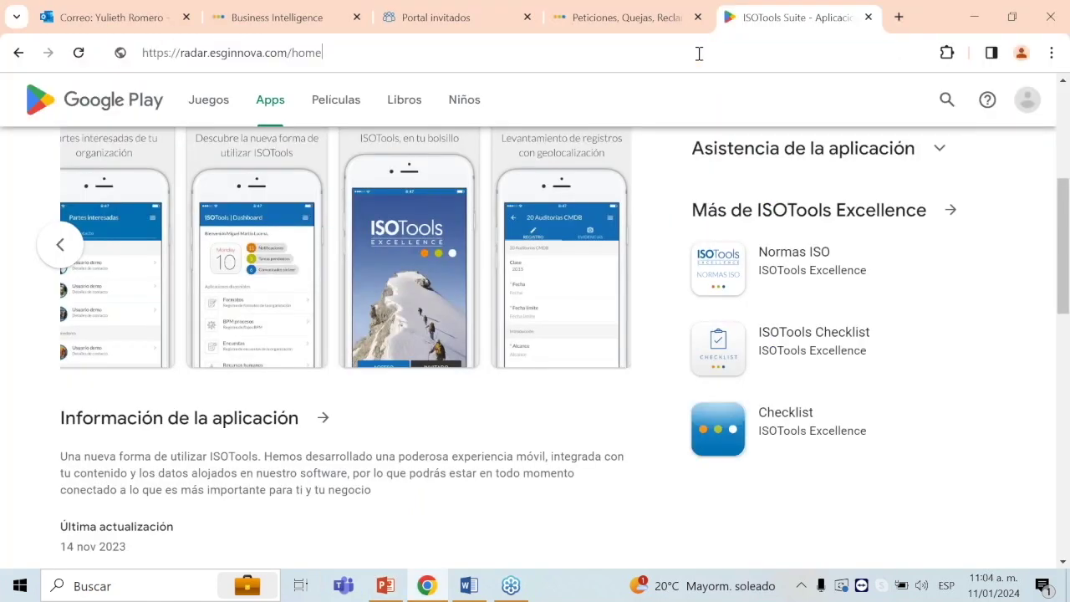
# Step: Load radar.esginnova.com and sign in to ESG Radar with the saved Chrome credentials
pyautogui.press('Return')
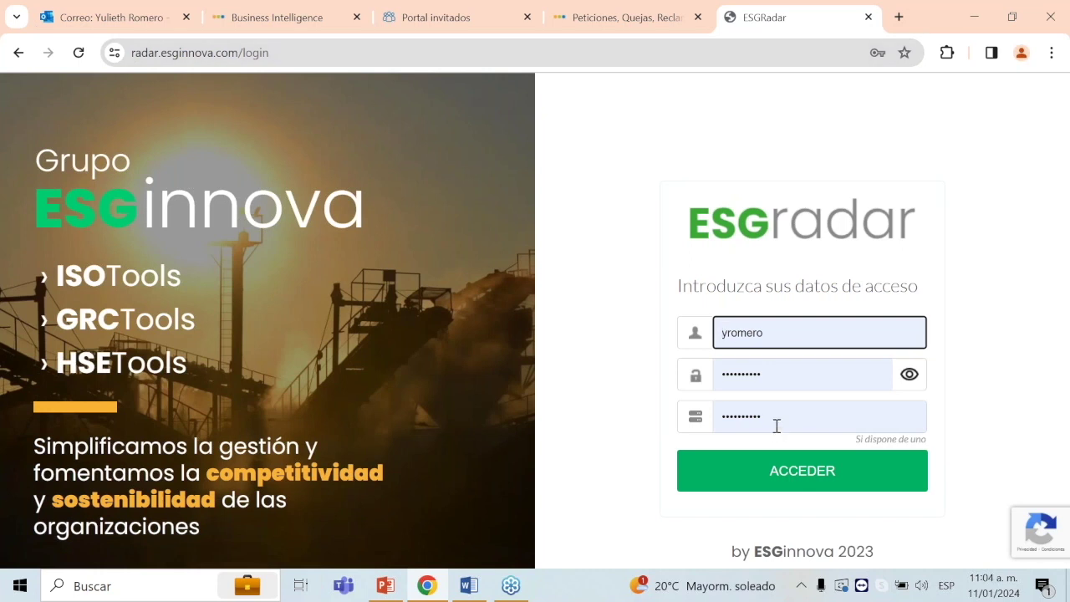
pyautogui.click(777, 425)
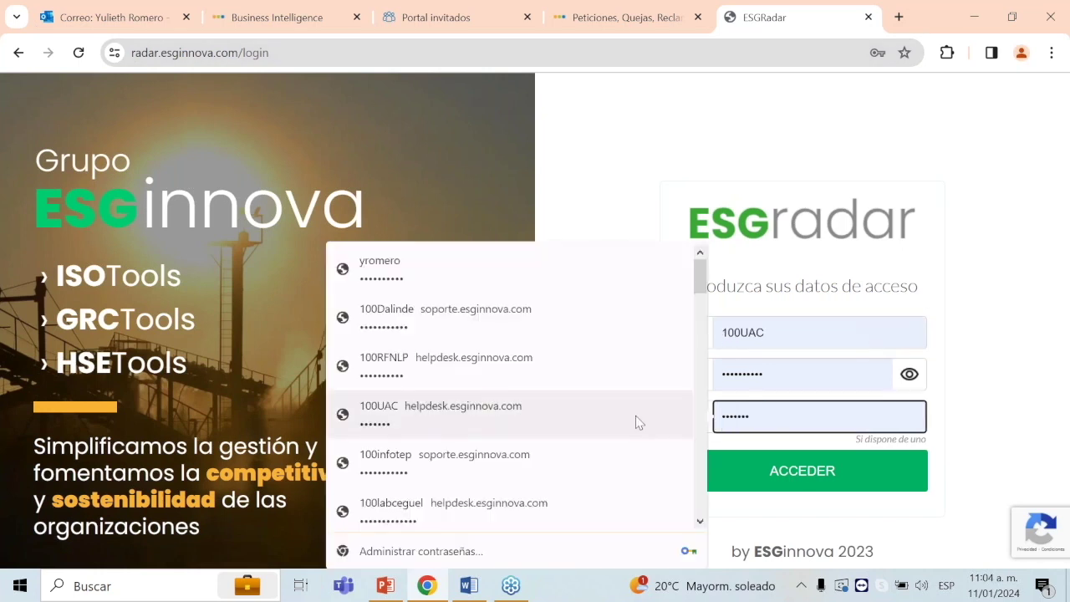
pyautogui.click(883, 487)
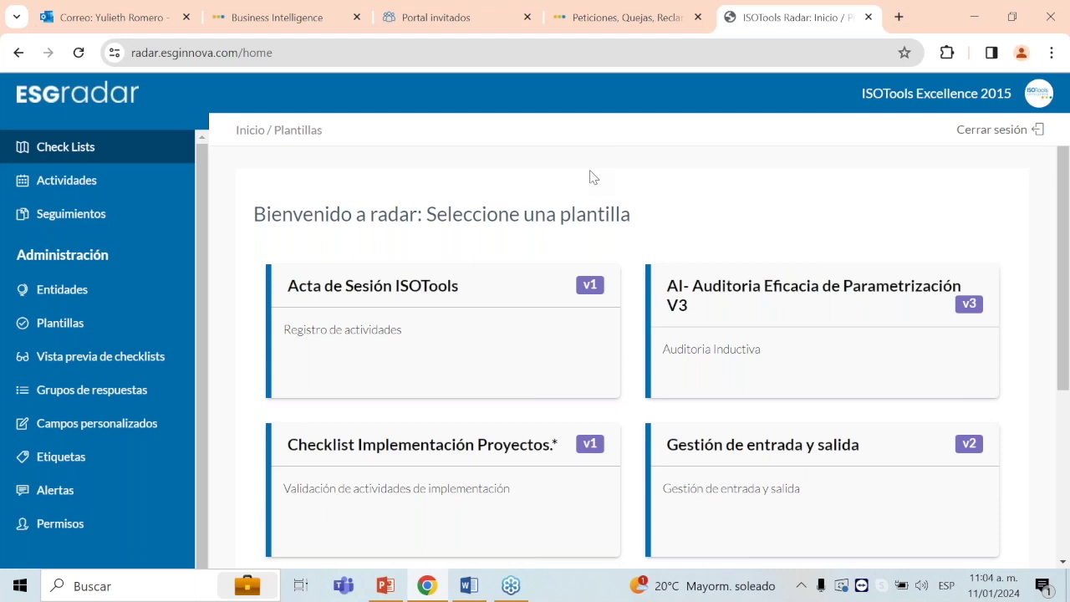
# Step: From Plantillas, open the Diagnósticos entity list for the Acta de Sesión ISOTools template
pyautogui.click(86, 324)
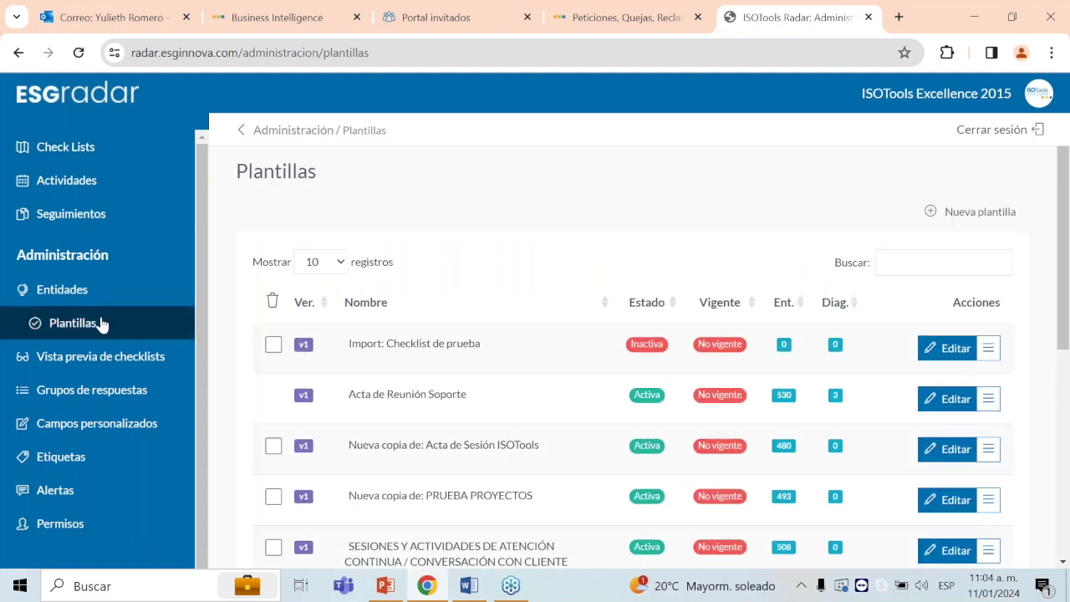
pyautogui.scroll(-3, 916, 298)
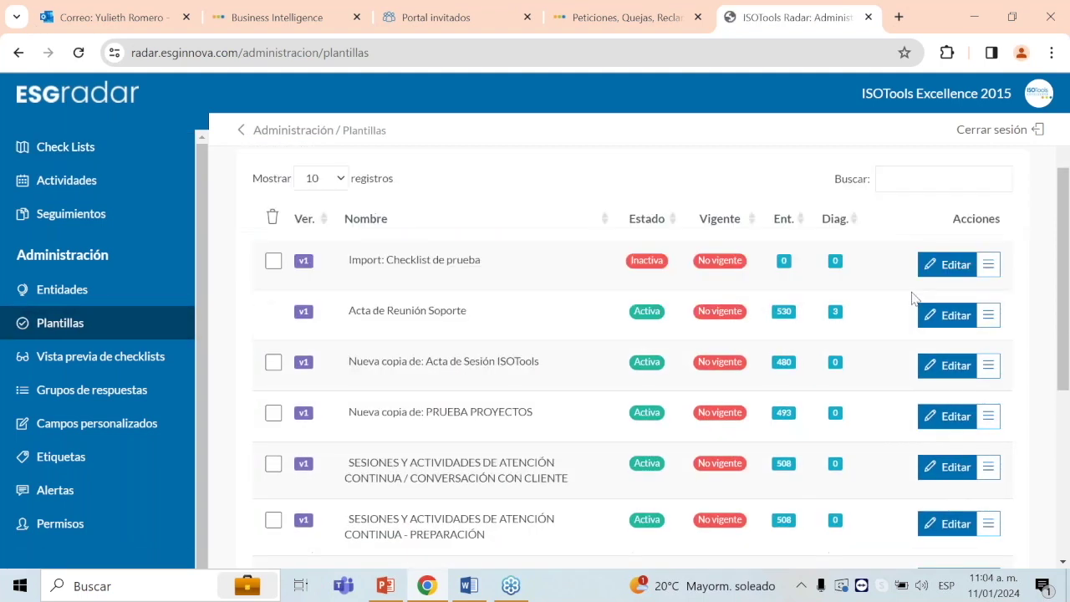
pyautogui.click(990, 416)
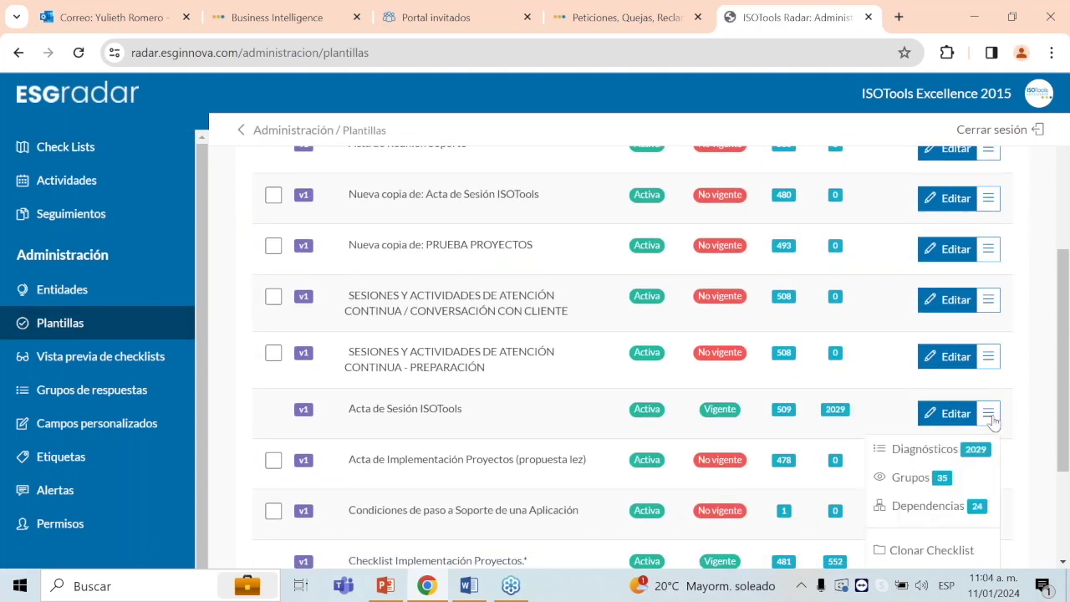
pyautogui.click(924, 449)
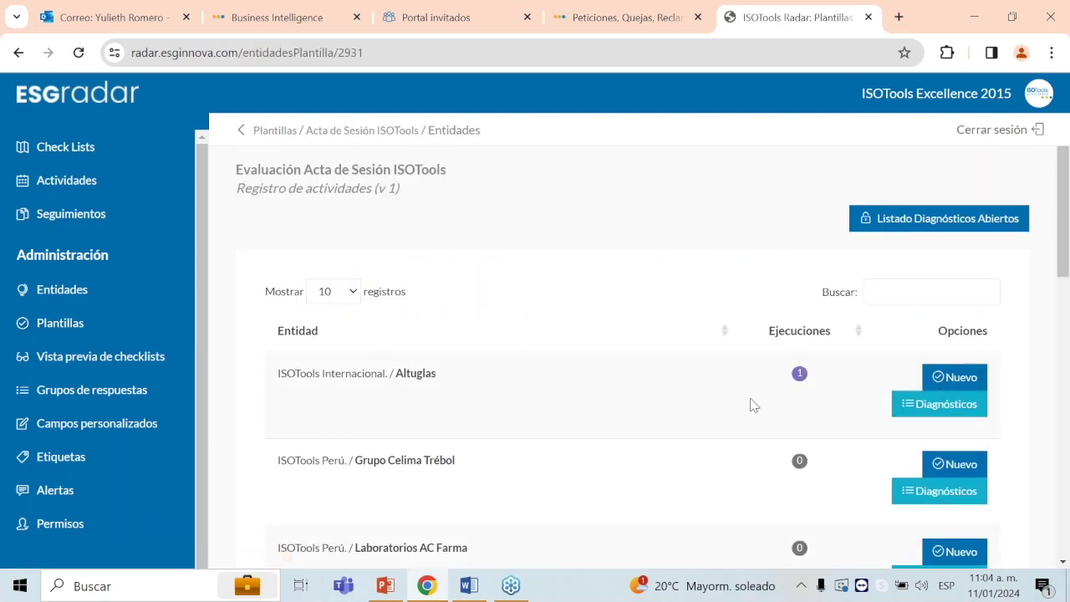
pyautogui.click(955, 378)
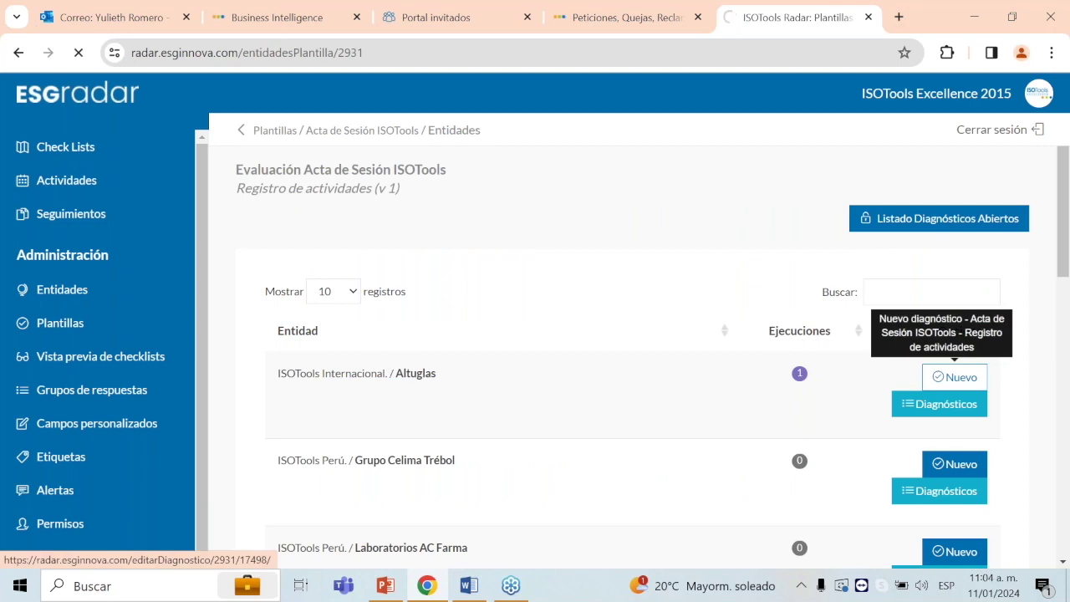
# Step: Add the mandatory ACTA DE SESIÓN question group to the new Altuglas diagnostic
pyautogui.scroll(-3, 748, 385)
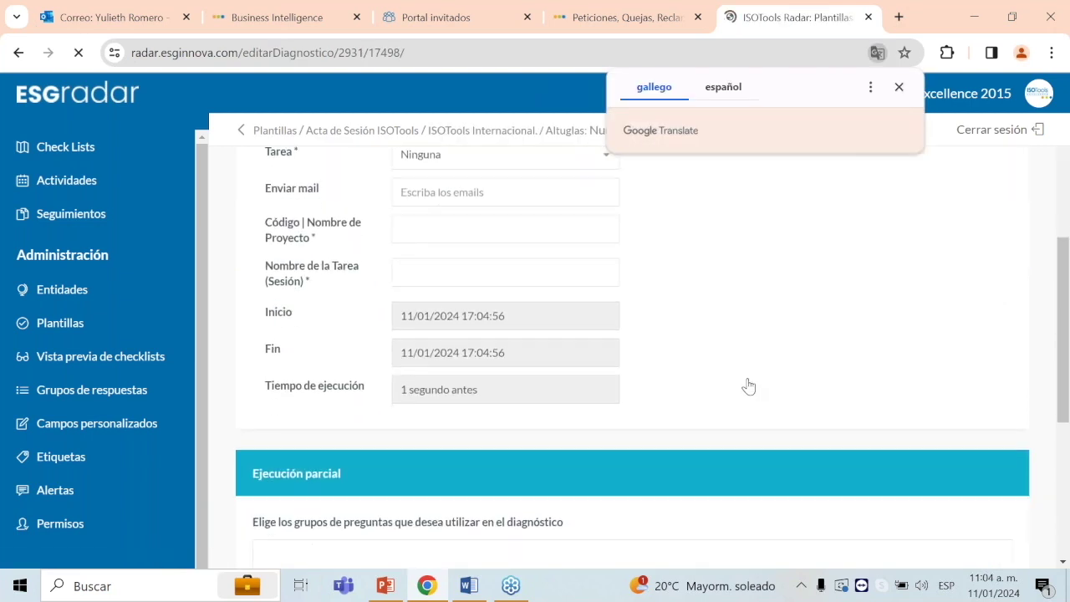
pyautogui.scroll(-3, 521, 359)
pyautogui.click(556, 339)
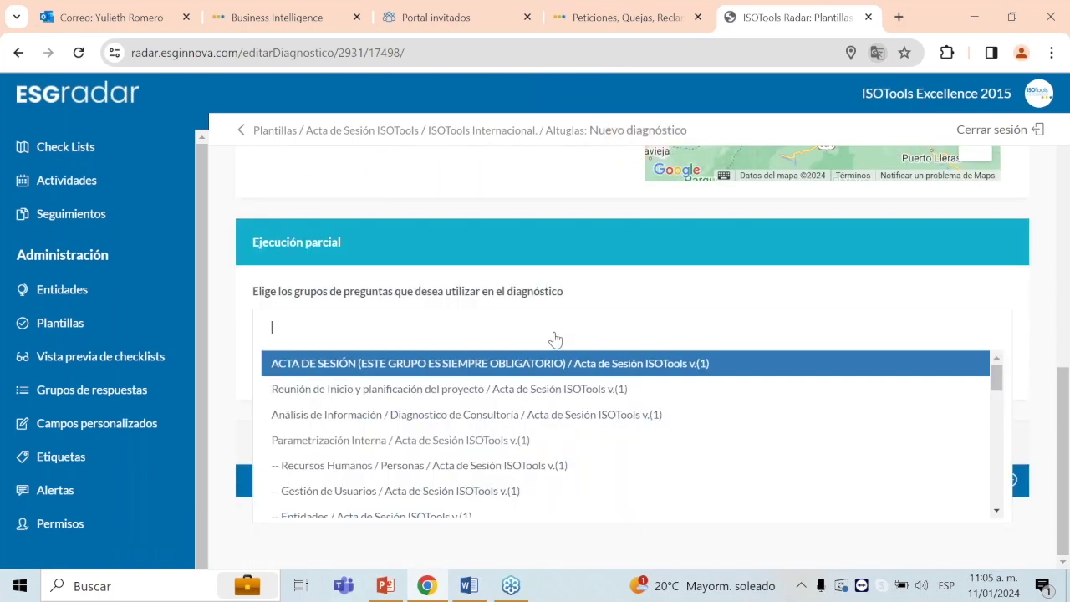
pyautogui.click(519, 365)
# Step: Fill in a suggested recipient e-mail, project Laboratorios Ceguel and the Sesión 1 task name
pyautogui.scroll(4, 486, 216)
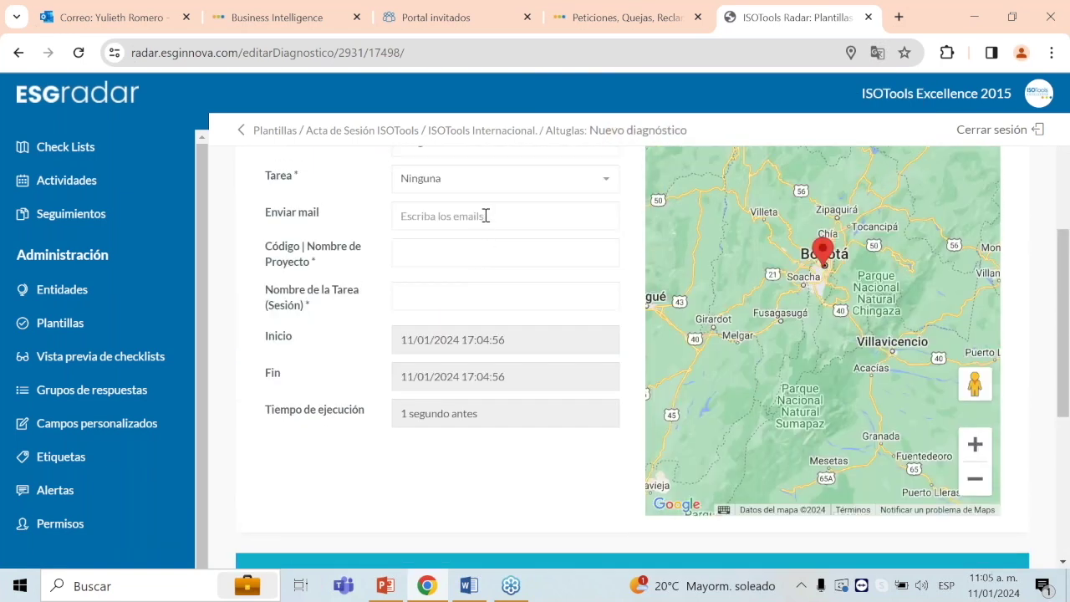
pyautogui.click(486, 216)
pyautogui.click(490, 286)
pyautogui.click(426, 253)
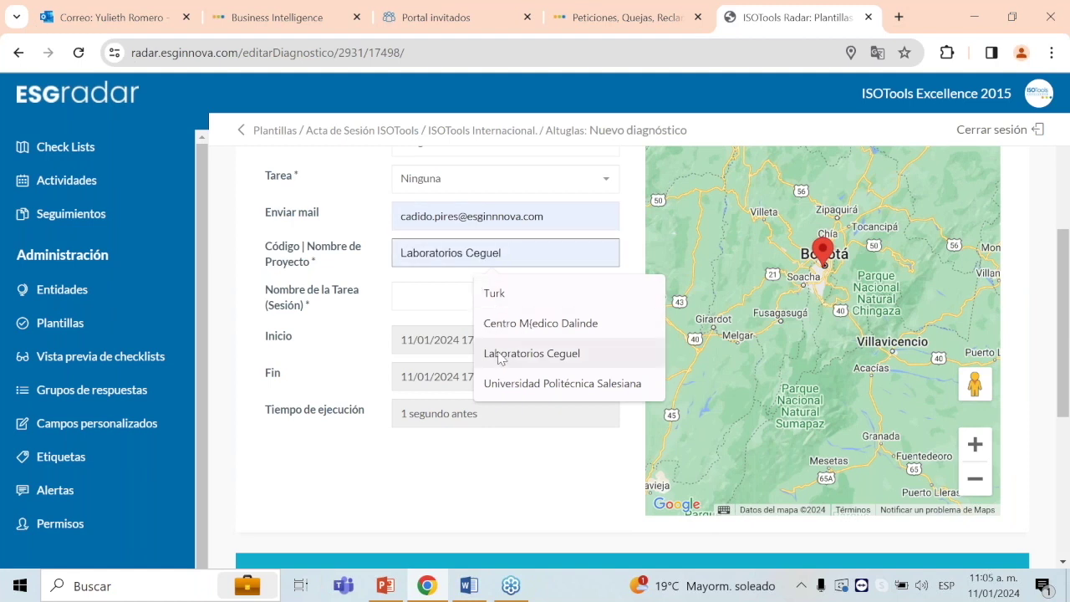
pyautogui.click(500, 355)
pyautogui.click(435, 289)
pyautogui.click(536, 339)
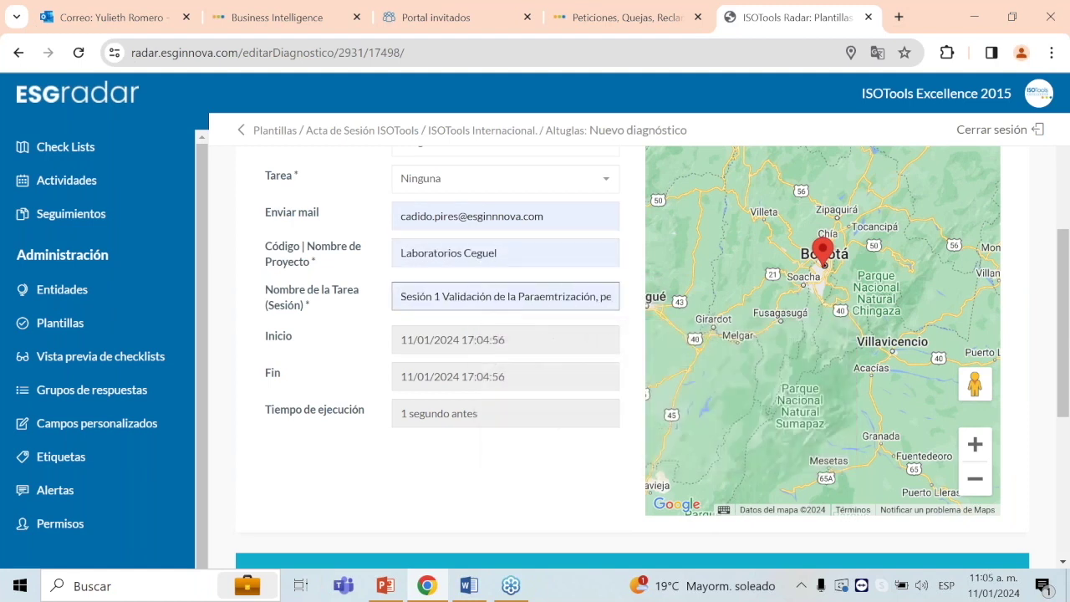
# Step: Start the Altuglas diagnostic with Comenzar diagnóstico
pyautogui.moveTo(1064, 344); pyautogui.dragTo(1066, 480)
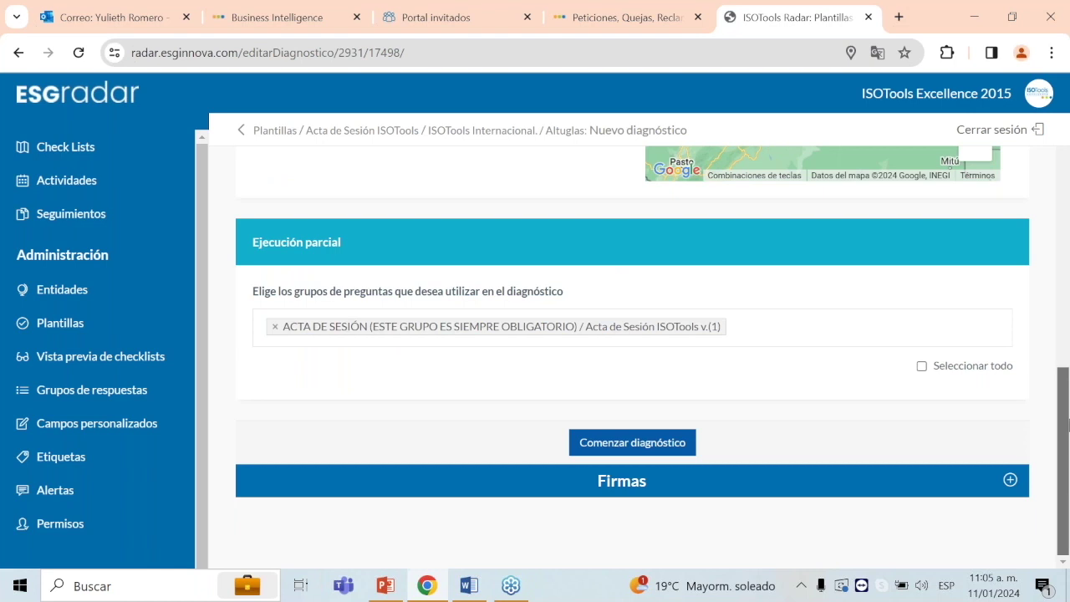
pyautogui.moveTo(1067, 425); pyautogui.dragTo(1067, 417)
pyautogui.click(633, 443)
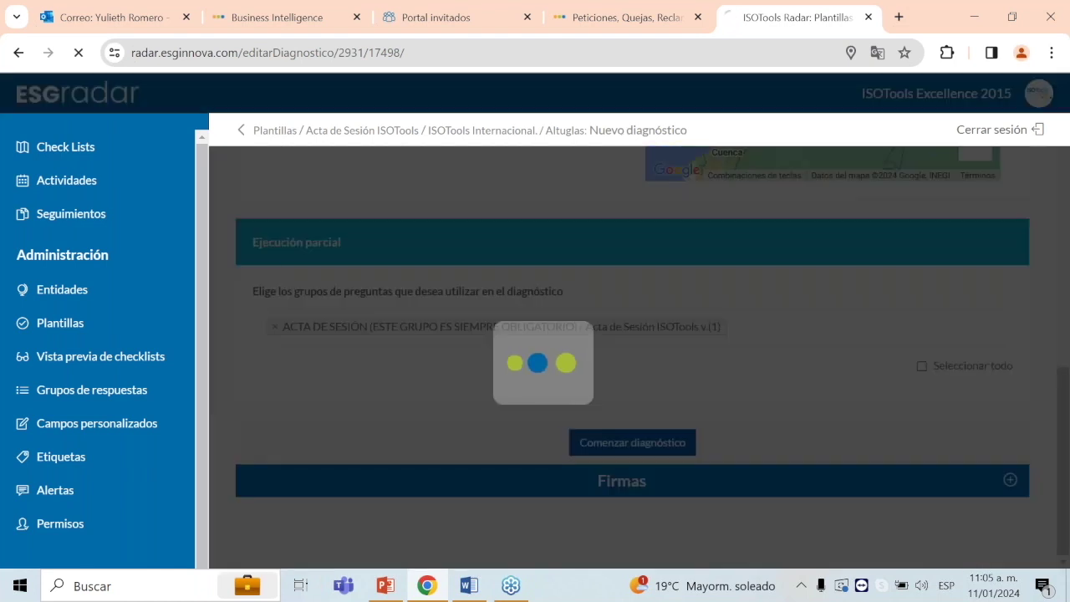